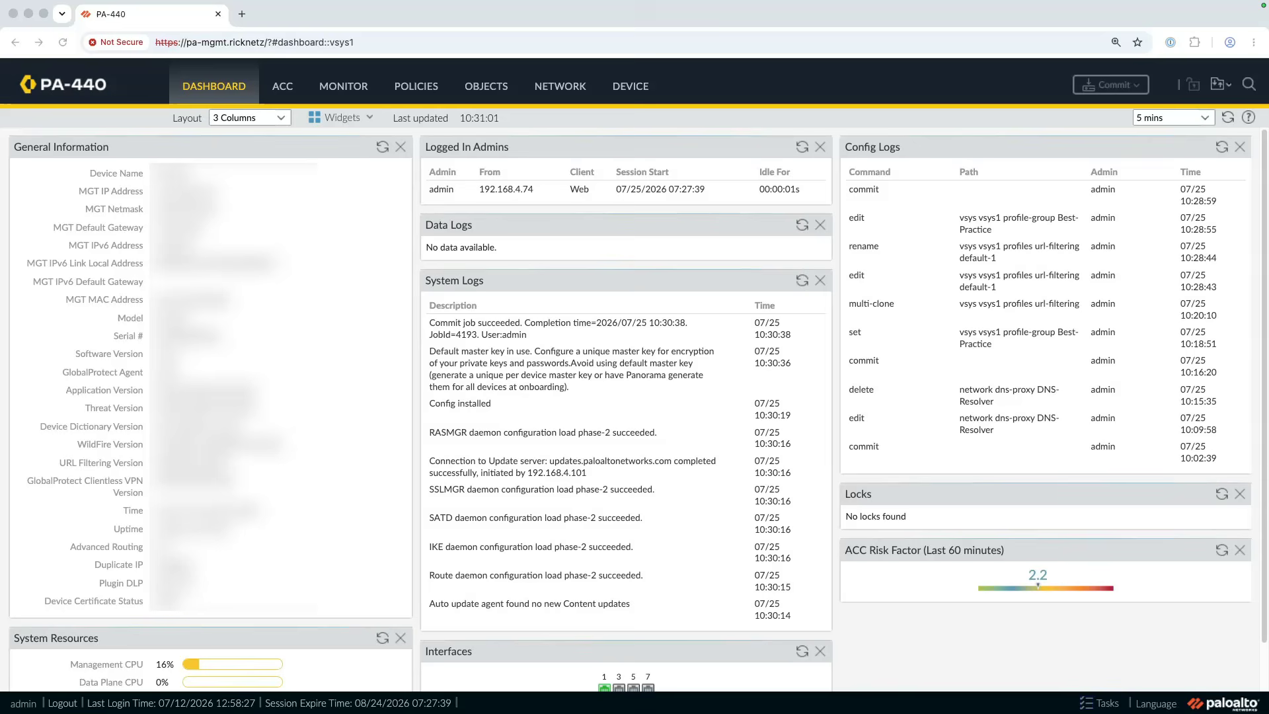
# - Examine the source, destination, application and action settings of the allow-dns-to-firewall security policy rule
pyautogui.click(563, 87)
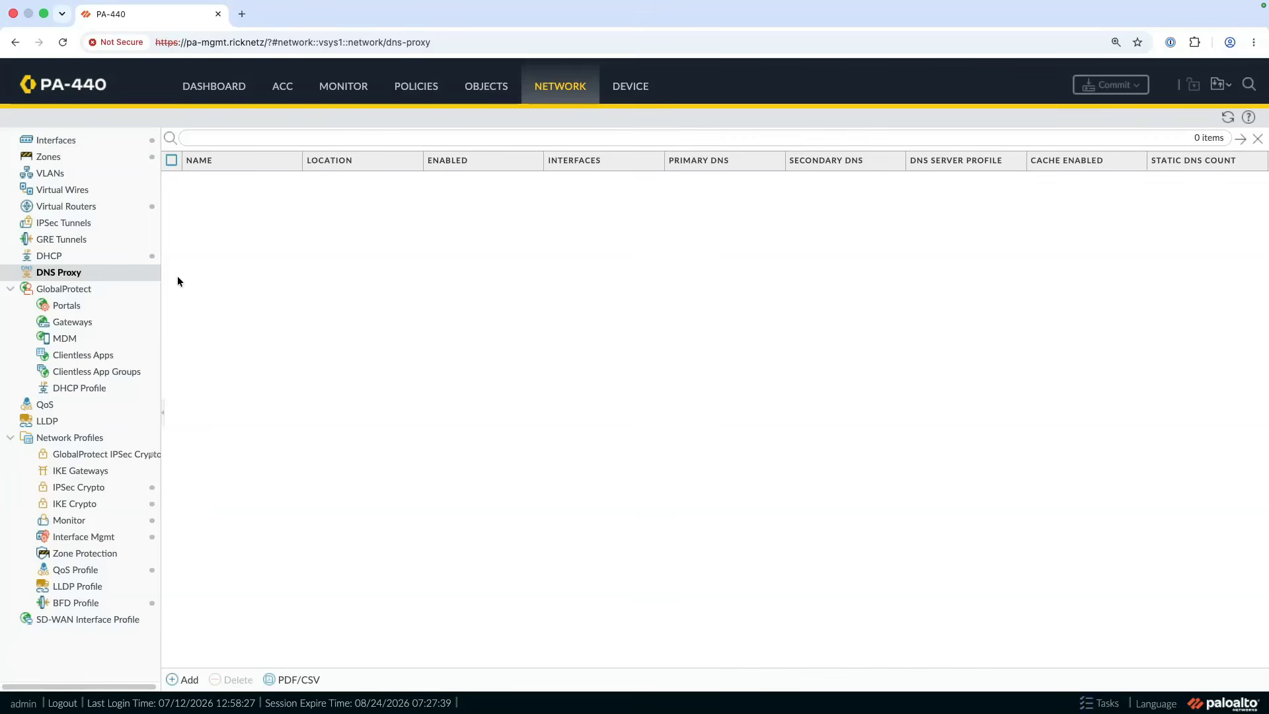
pyautogui.click(422, 89)
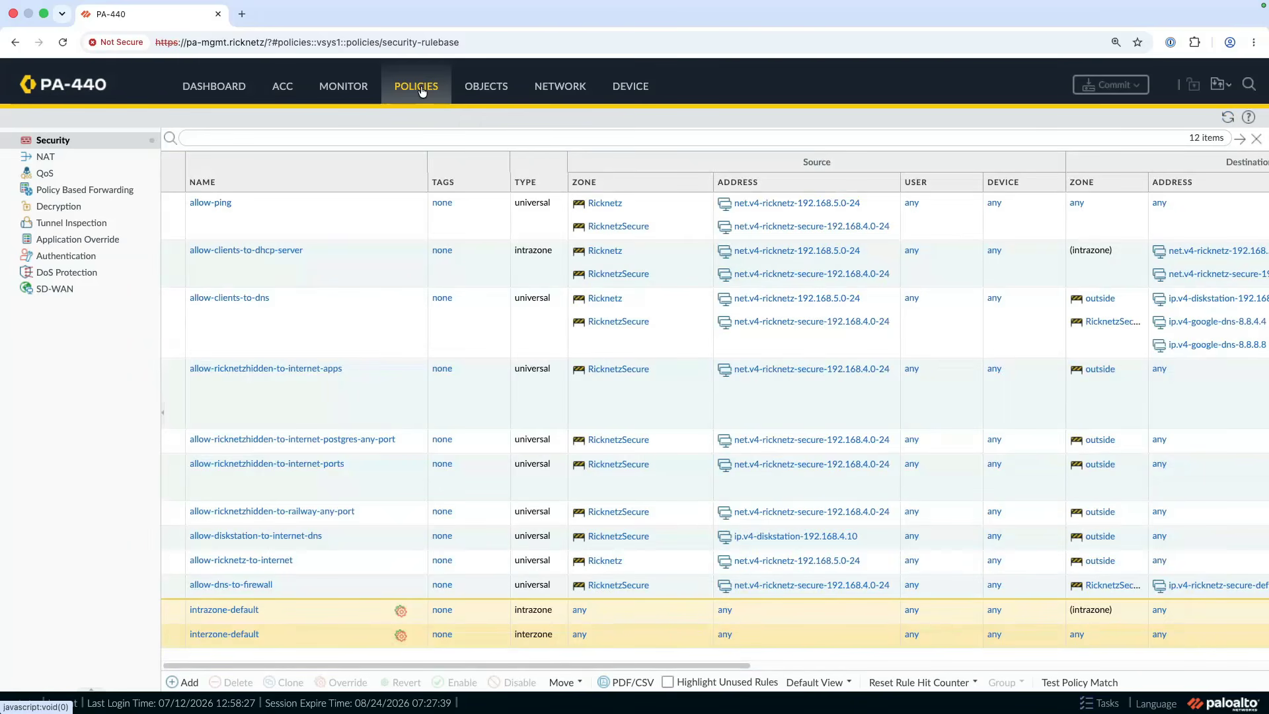
pyautogui.click(299, 585)
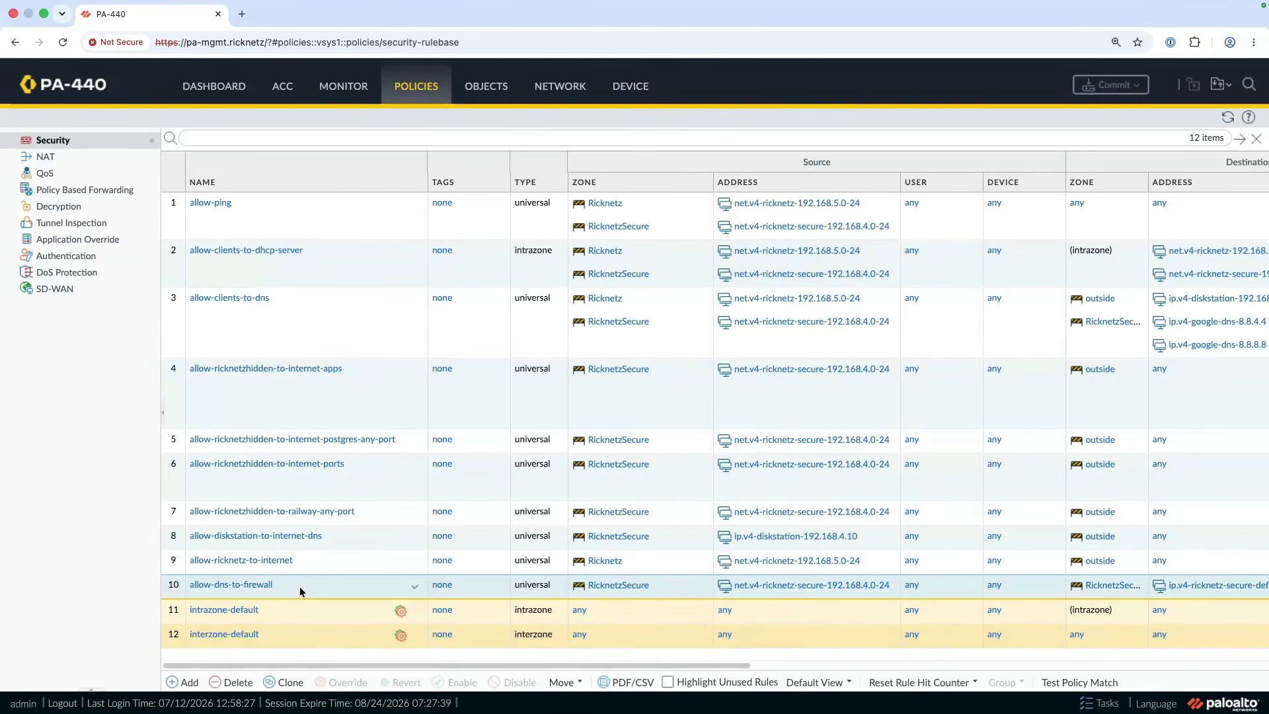
pyautogui.click(247, 584)
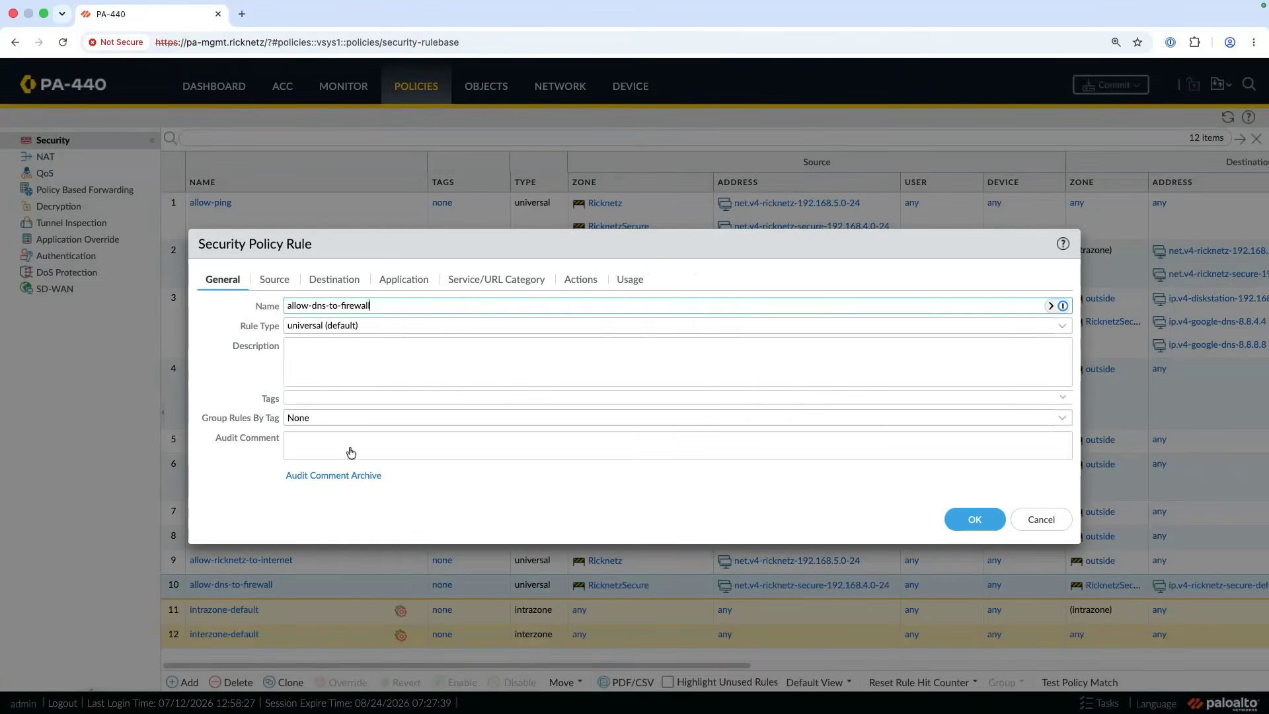
pyautogui.click(276, 281)
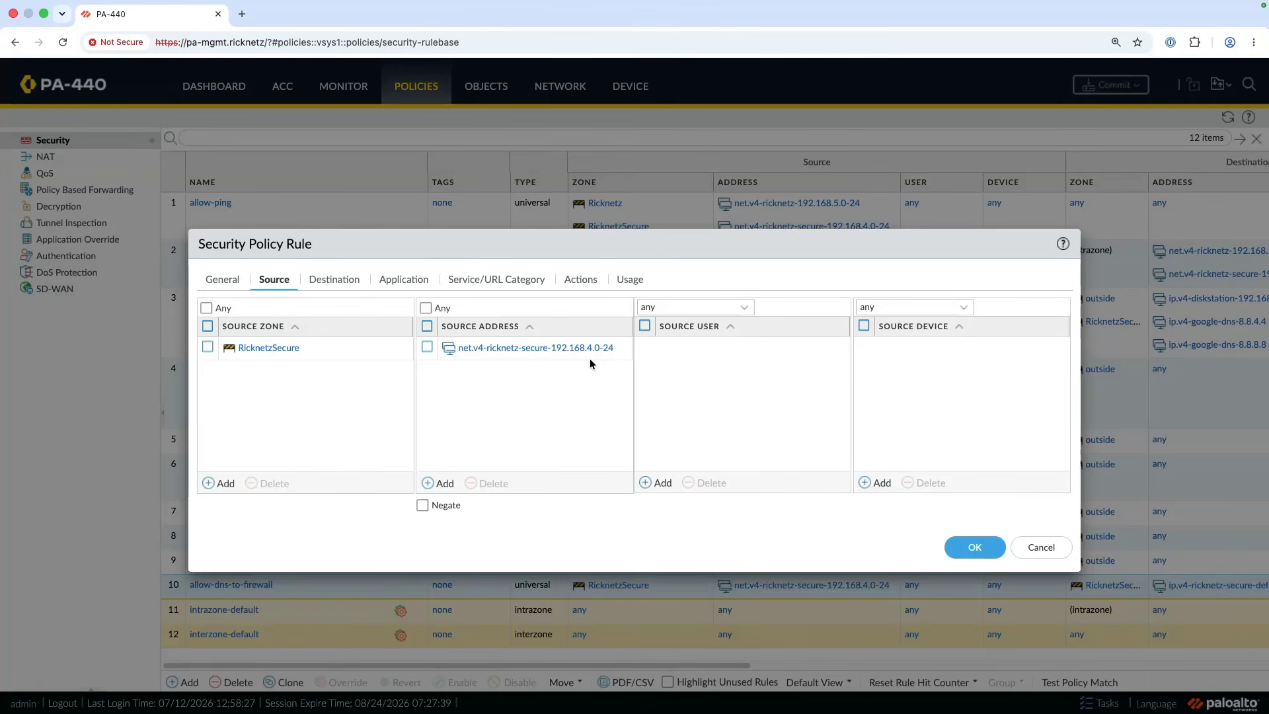
pyautogui.click(338, 281)
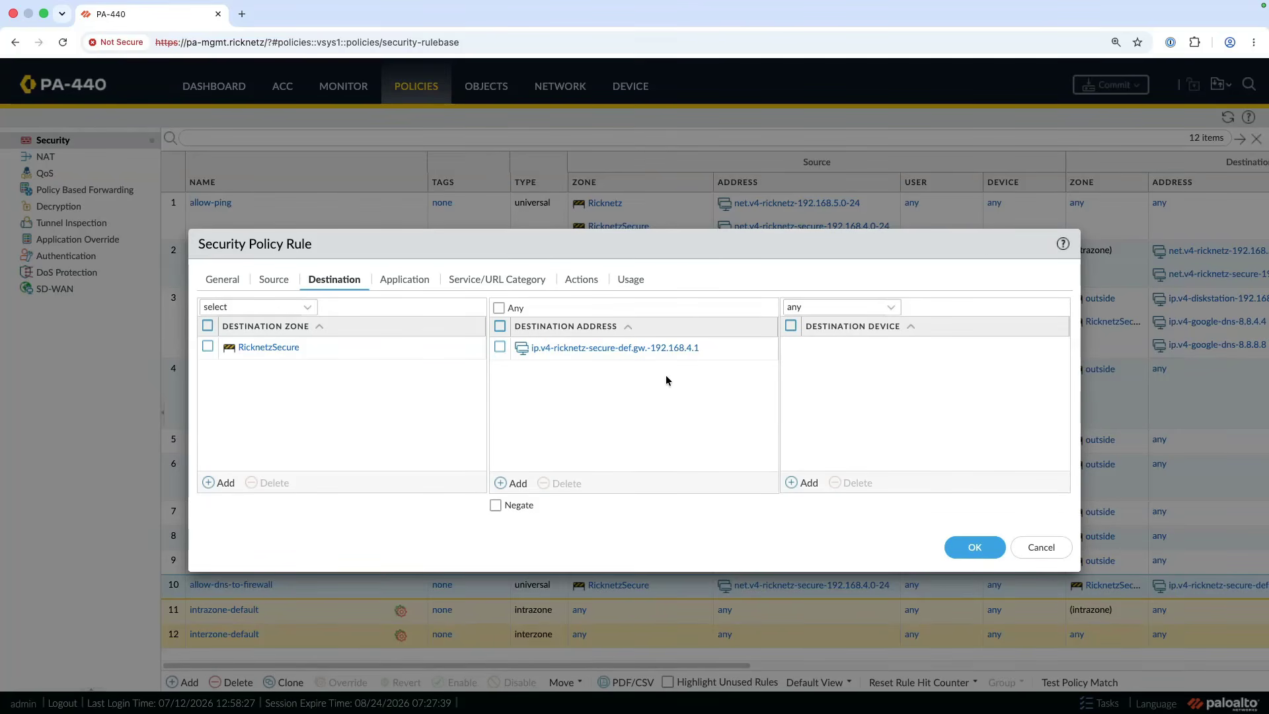
pyautogui.click(407, 279)
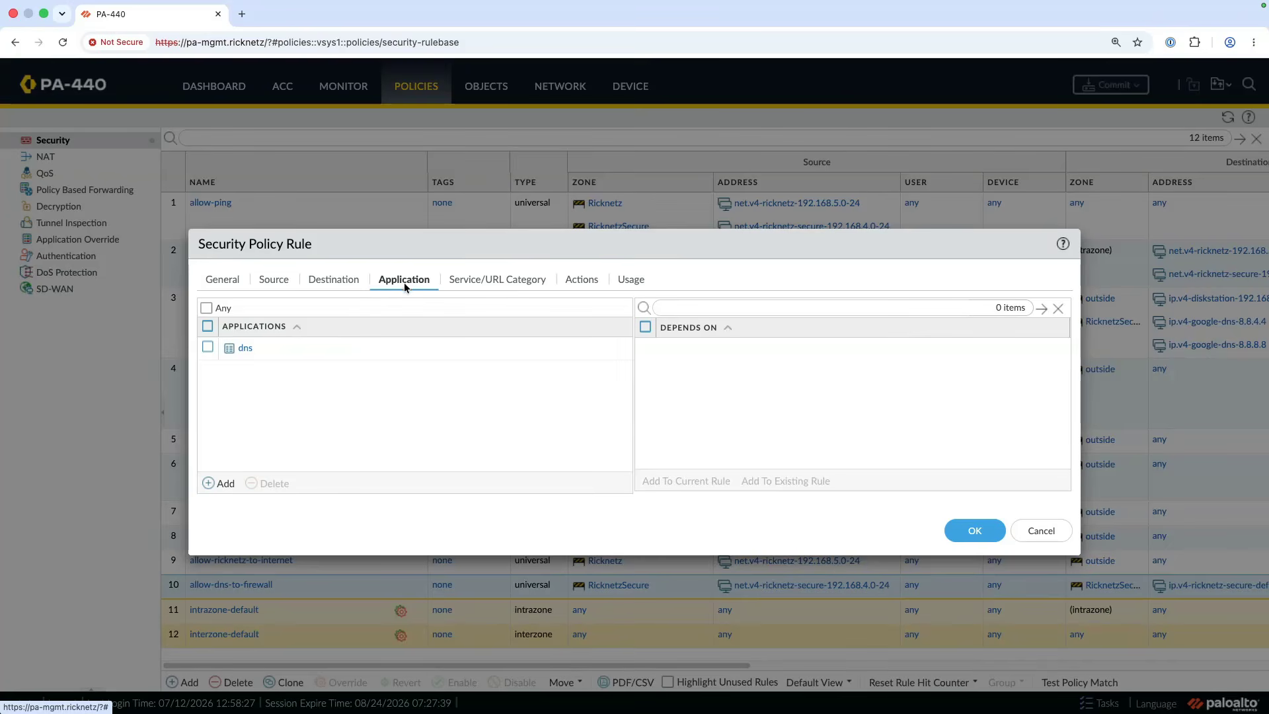
pyautogui.click(580, 281)
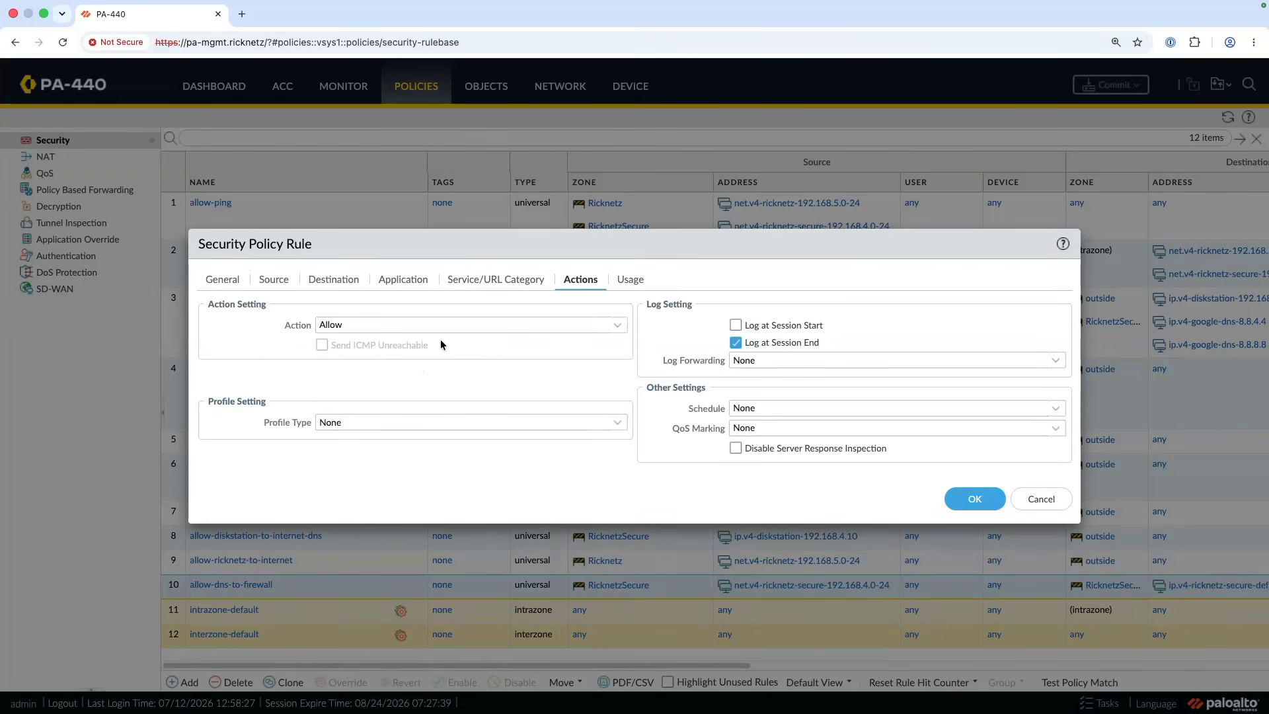
pyautogui.click(1041, 498)
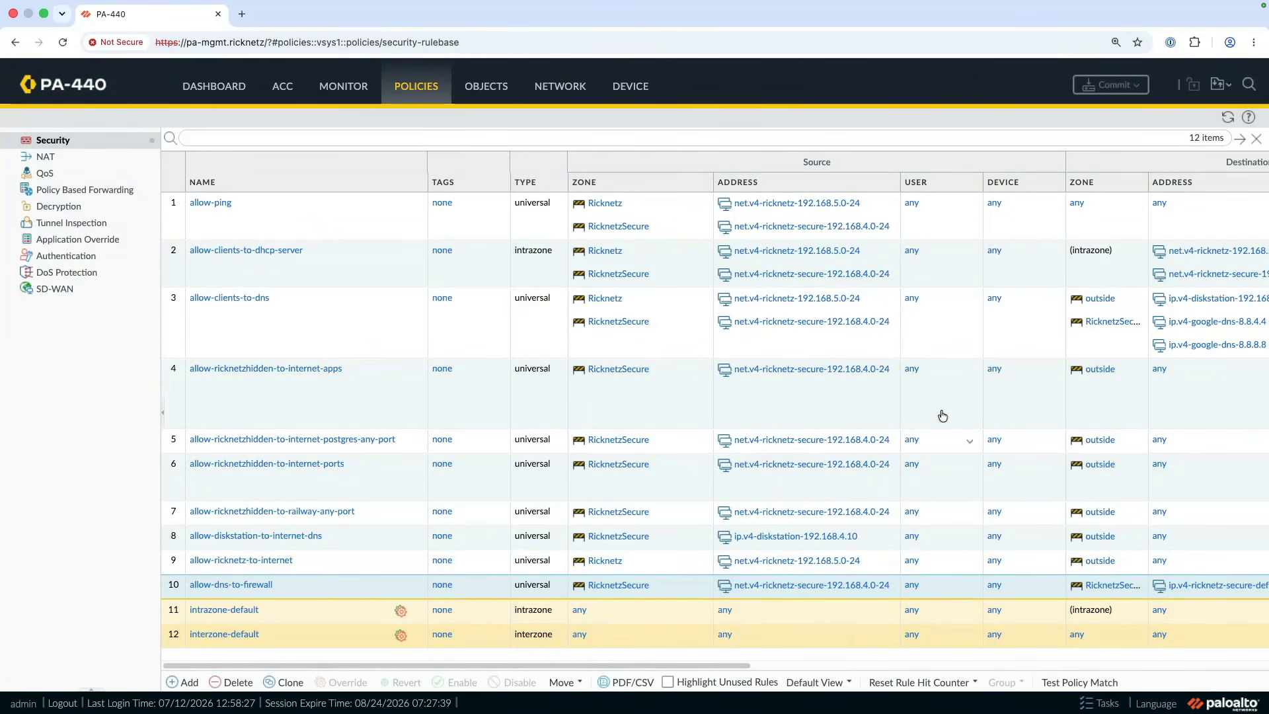
# - Switch to the terminal and run a short-output dig lookup of netsums.com against the DNS server 192.168.4.1
pyautogui.click(571, 90)
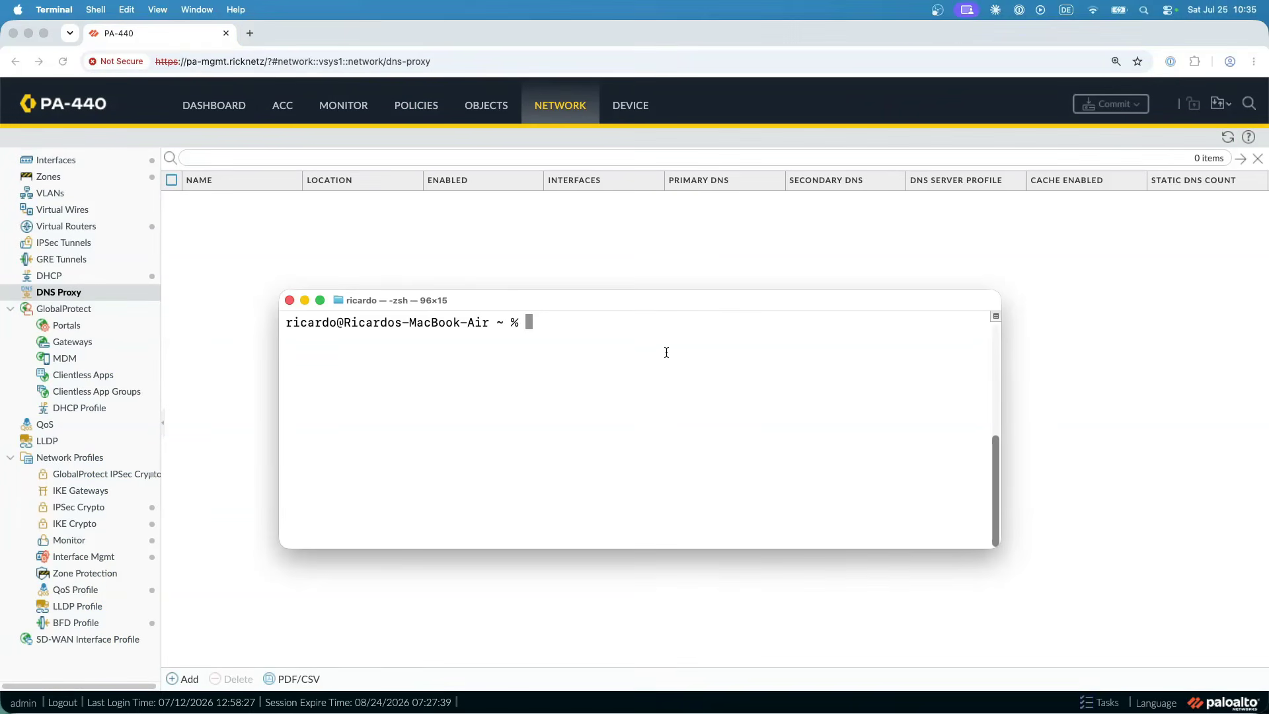
pyautogui.press('Up')
pyautogui.press('Up')
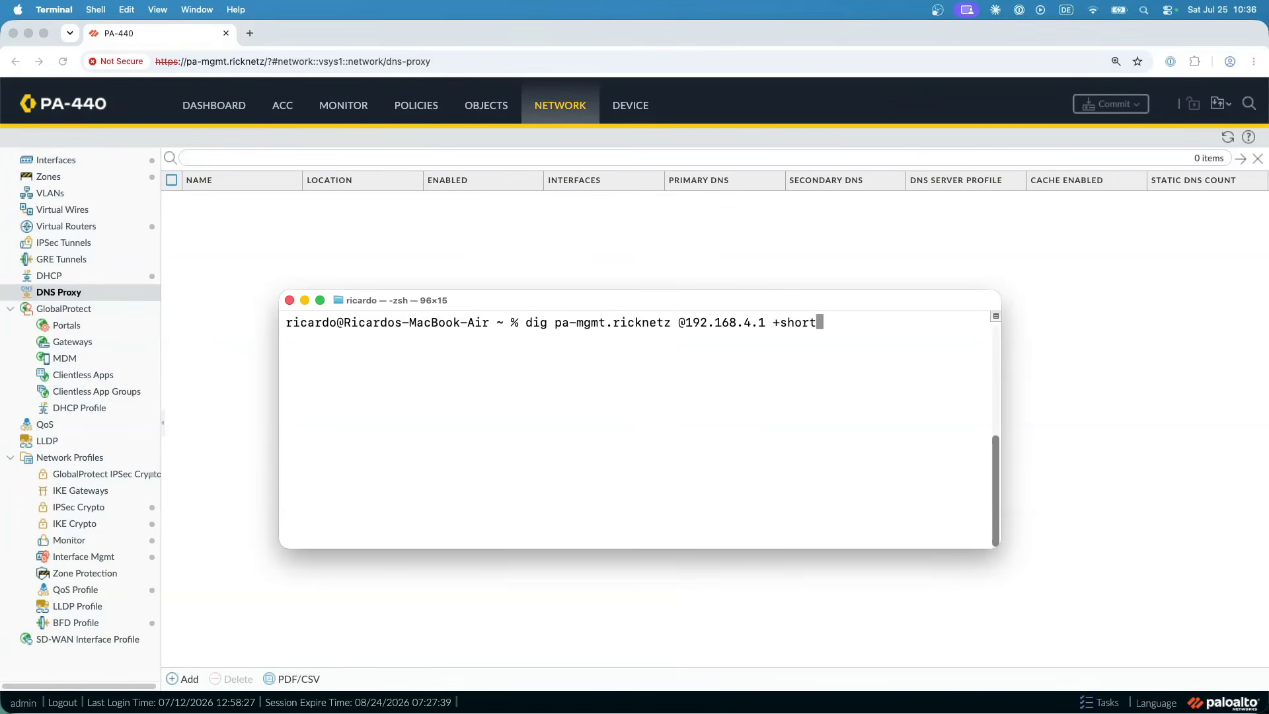
pyautogui.press('Left')
pyautogui.press('Left')
pyautogui.press('Left')
pyautogui.press('Left')
pyautogui.press('Left')
pyautogui.press('Left')
pyautogui.press('Left')
pyautogui.press('Left')
pyautogui.press('Left')
pyautogui.press('Left')
pyautogui.press('Left')
pyautogui.press('Left')
pyautogui.press('Left')
pyautogui.press('Left')
pyautogui.press('Left')
pyautogui.press('Left')
pyautogui.press('Left')
pyautogui.press('Left')
pyautogui.press('Left')
pyautogui.press('Left')
pyautogui.press('BackSpace')
pyautogui.press('BackSpace')
pyautogui.press('BackSpace')
pyautogui.press('BackSpace')
pyautogui.press('BackSpace')
pyautogui.press('BackSpace')
pyautogui.press('BackSpace')
pyautogui.press('BackSpace')
pyautogui.press('BackSpace')
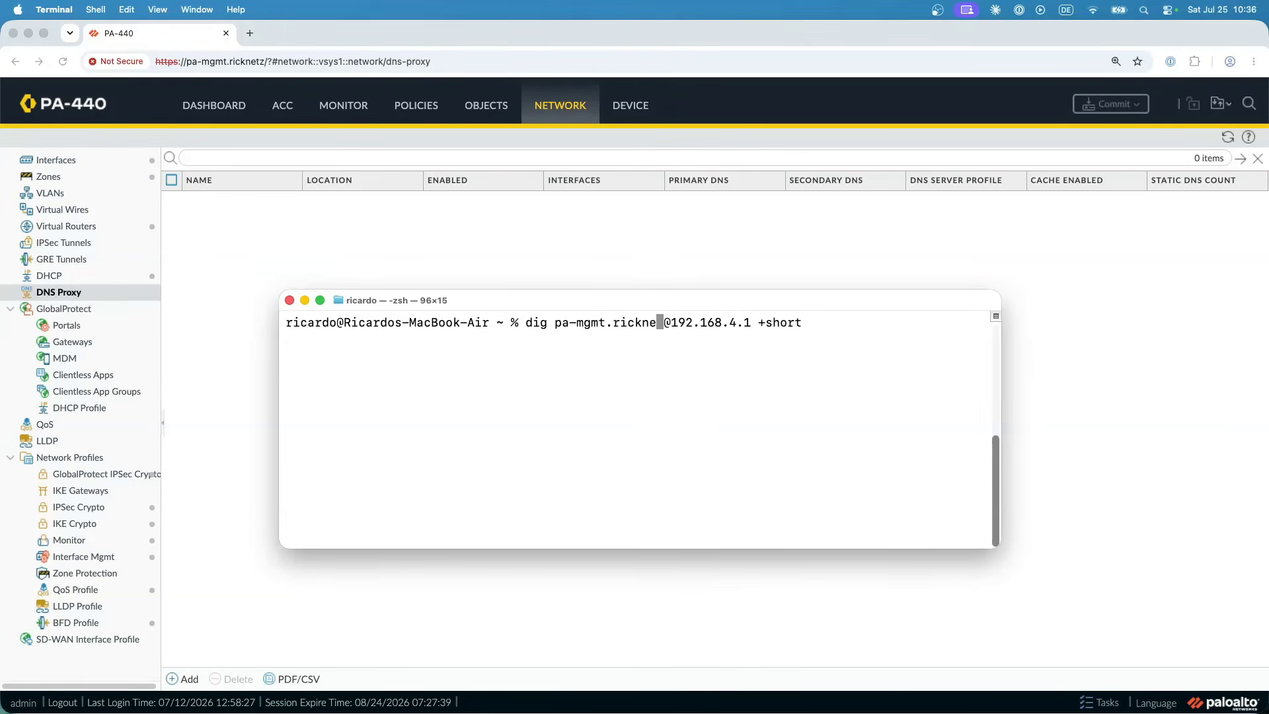
pyautogui.press('BackSpace')
pyautogui.press('BackSpace')
pyautogui.press('BackSpace')
pyautogui.press('BackSpace')
pyautogui.press('BackSpace')
pyautogui.press('BackSpace')
pyautogui.press('BackSpace')
pyautogui.write('netsums.')
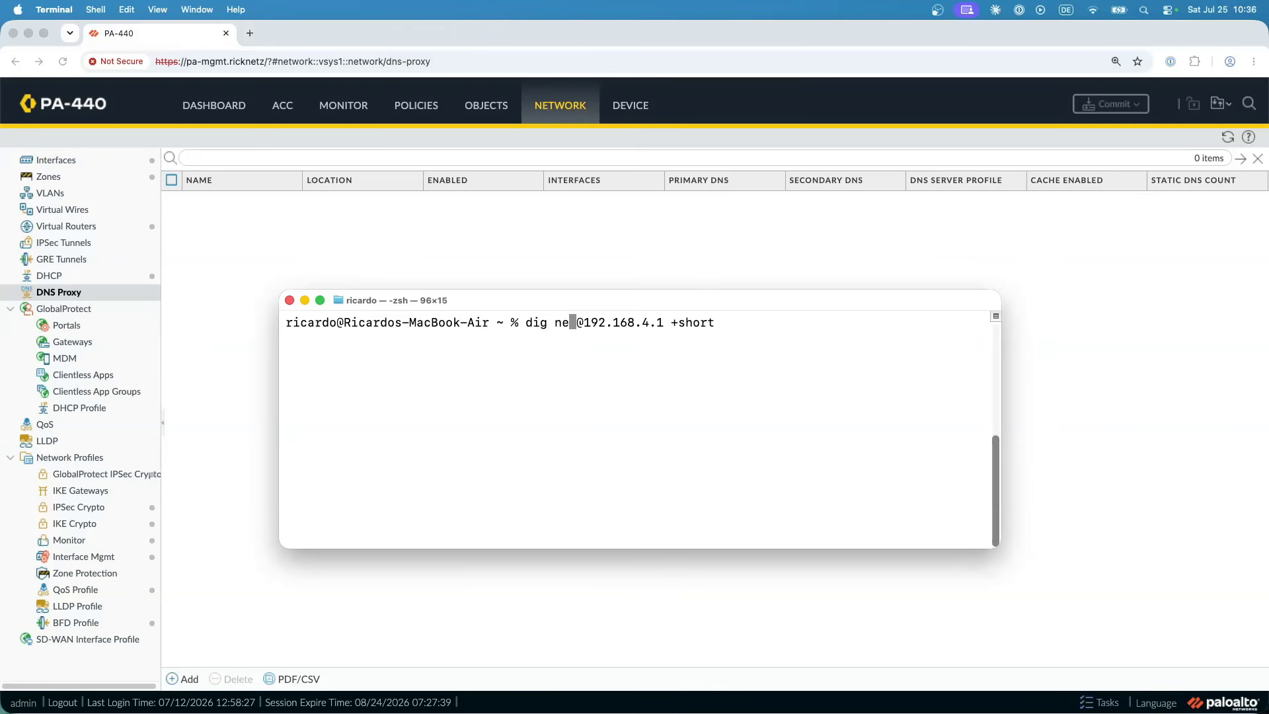
pyautogui.write('com')
pyautogui.press('Return')
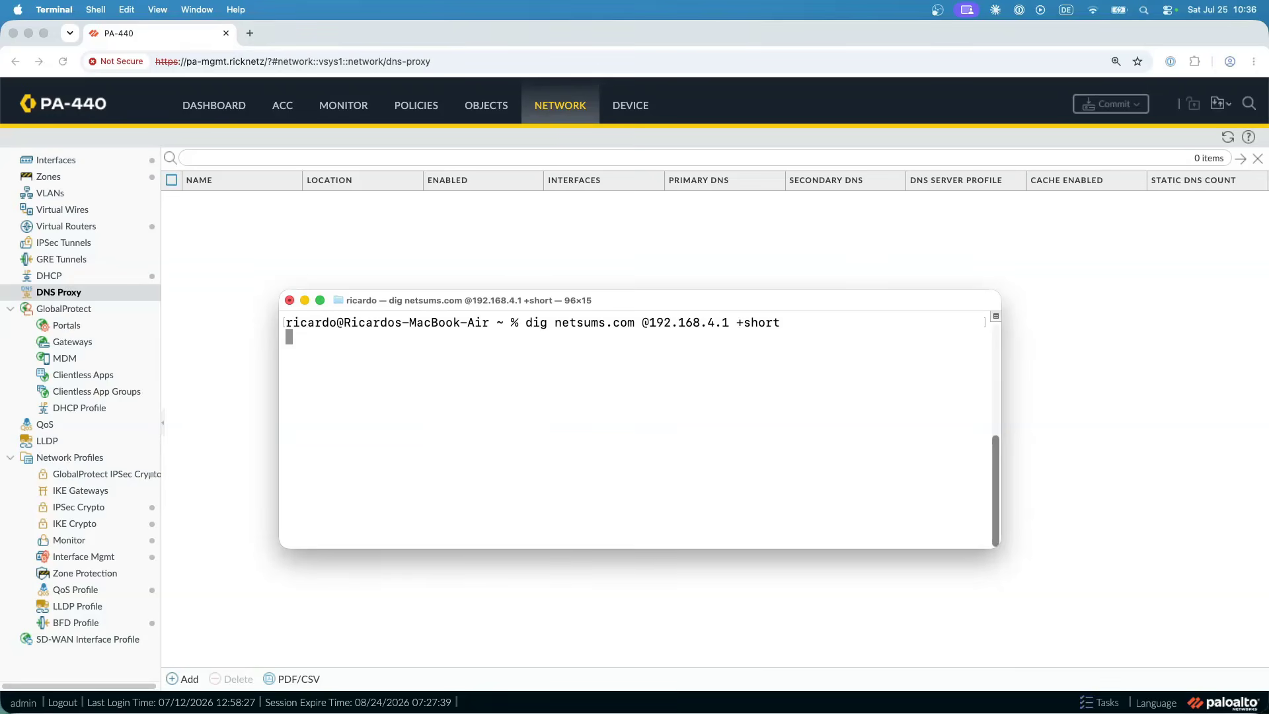
# - Examine the newest traffic log entry for destination 192.168.4.1 in the firewall, including its action, bytes received and matched rule
pyautogui.click(344, 105)
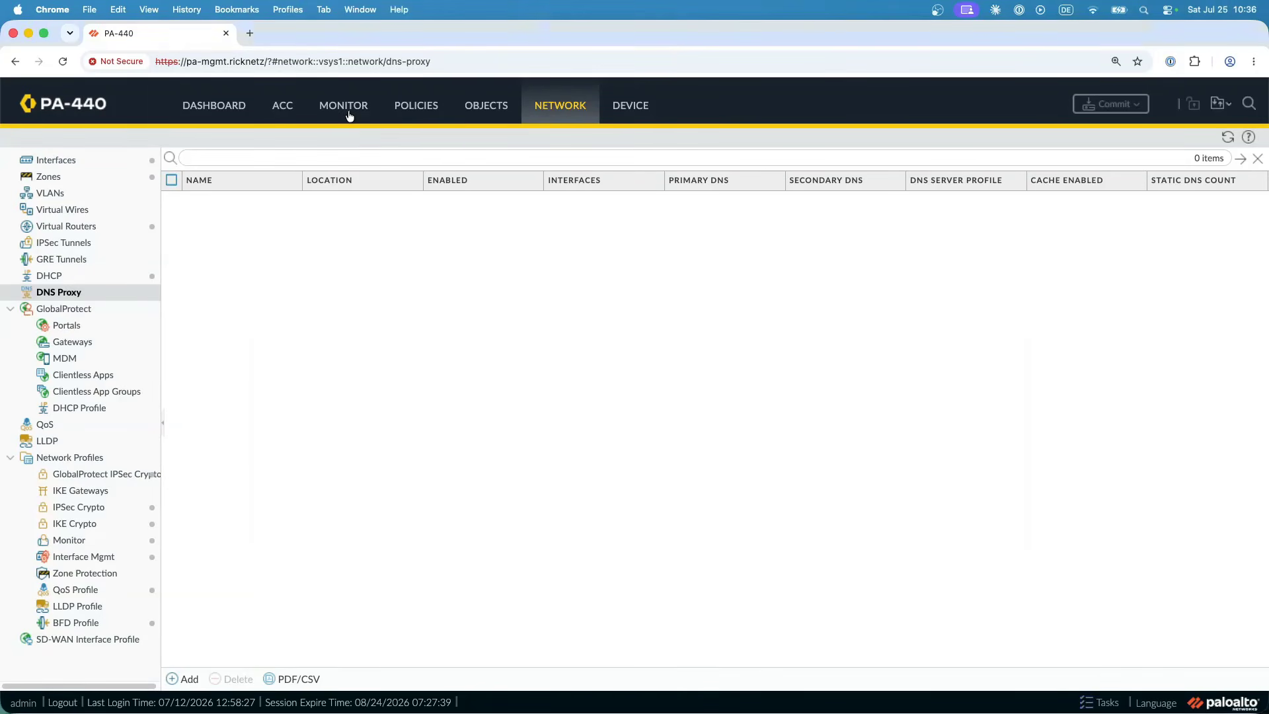
pyautogui.click(84, 177)
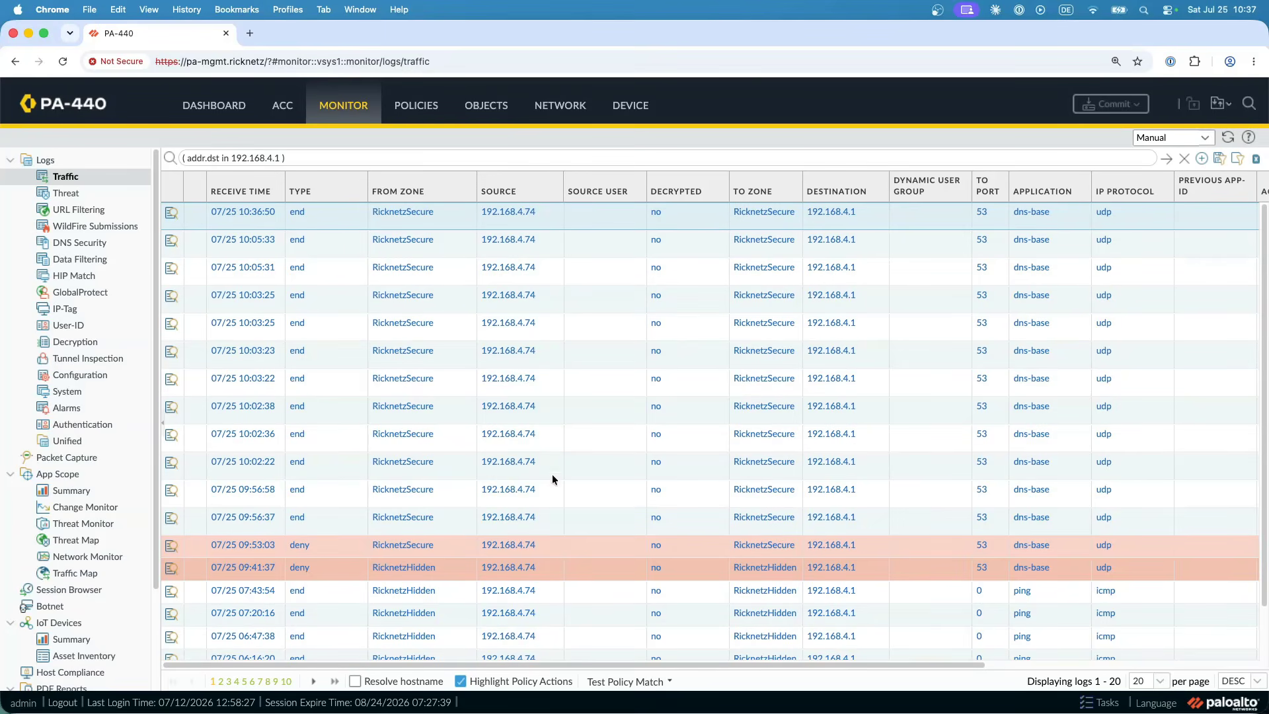
pyautogui.moveTo(581, 664); pyautogui.dragTo(853, 664)
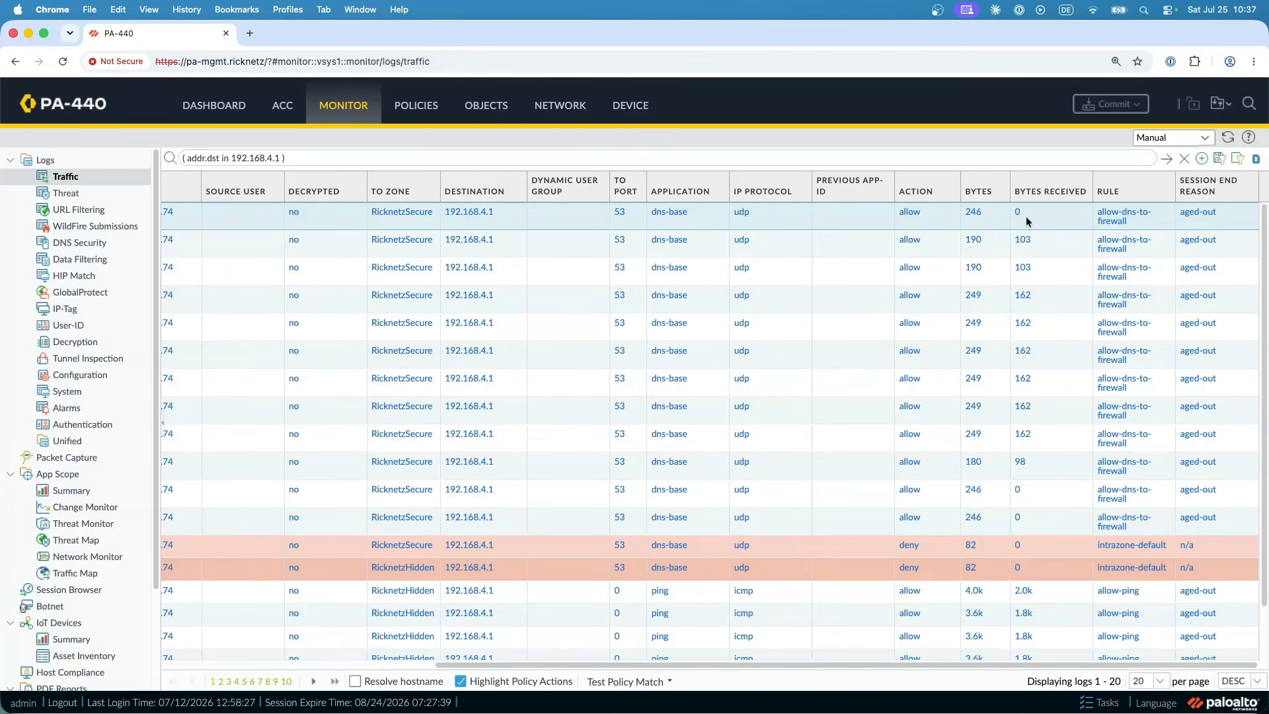
pyautogui.moveTo(819, 664); pyautogui.dragTo(465, 658)
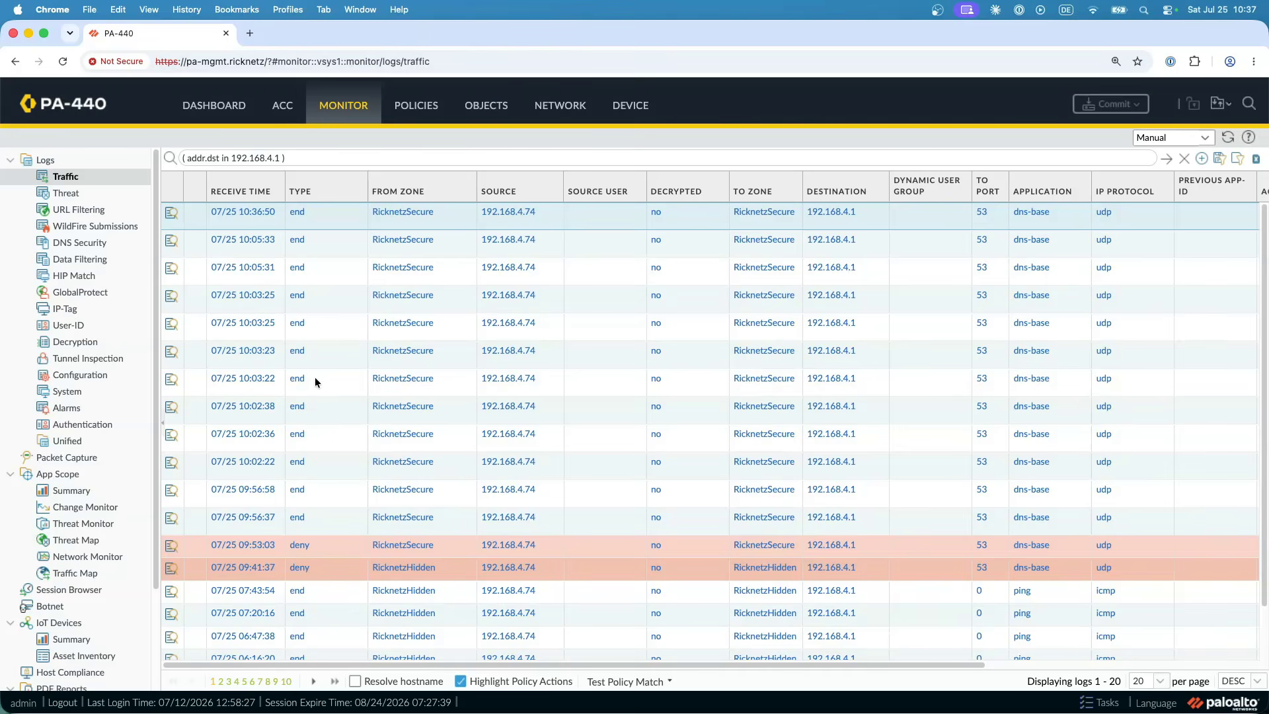
pyautogui.click(566, 111)
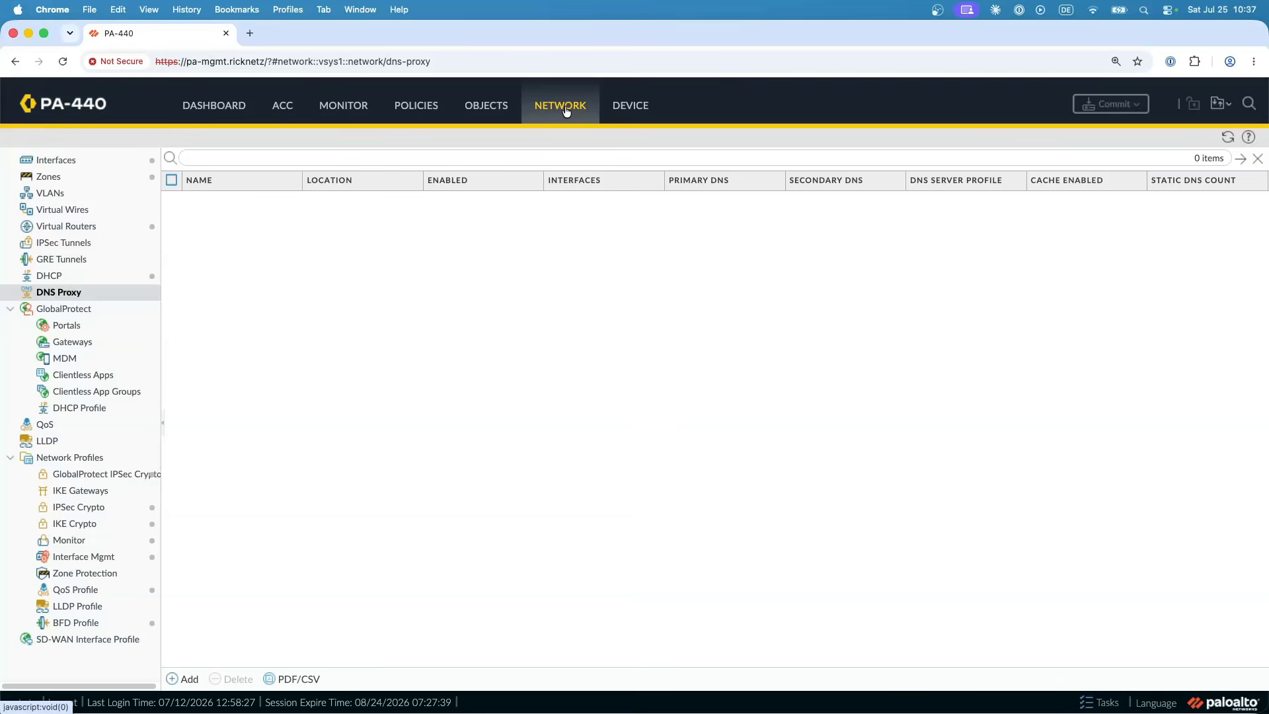
pyautogui.click(189, 676)
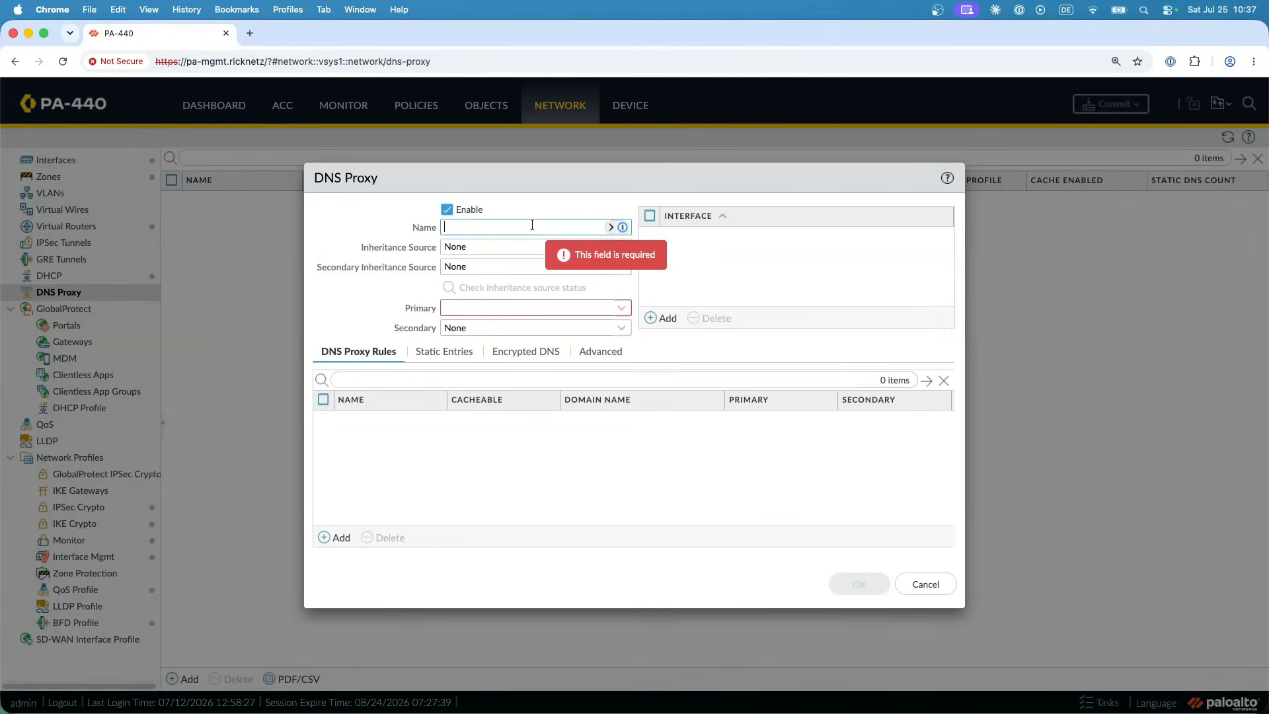
pyautogui.write('DNS-Proxy')
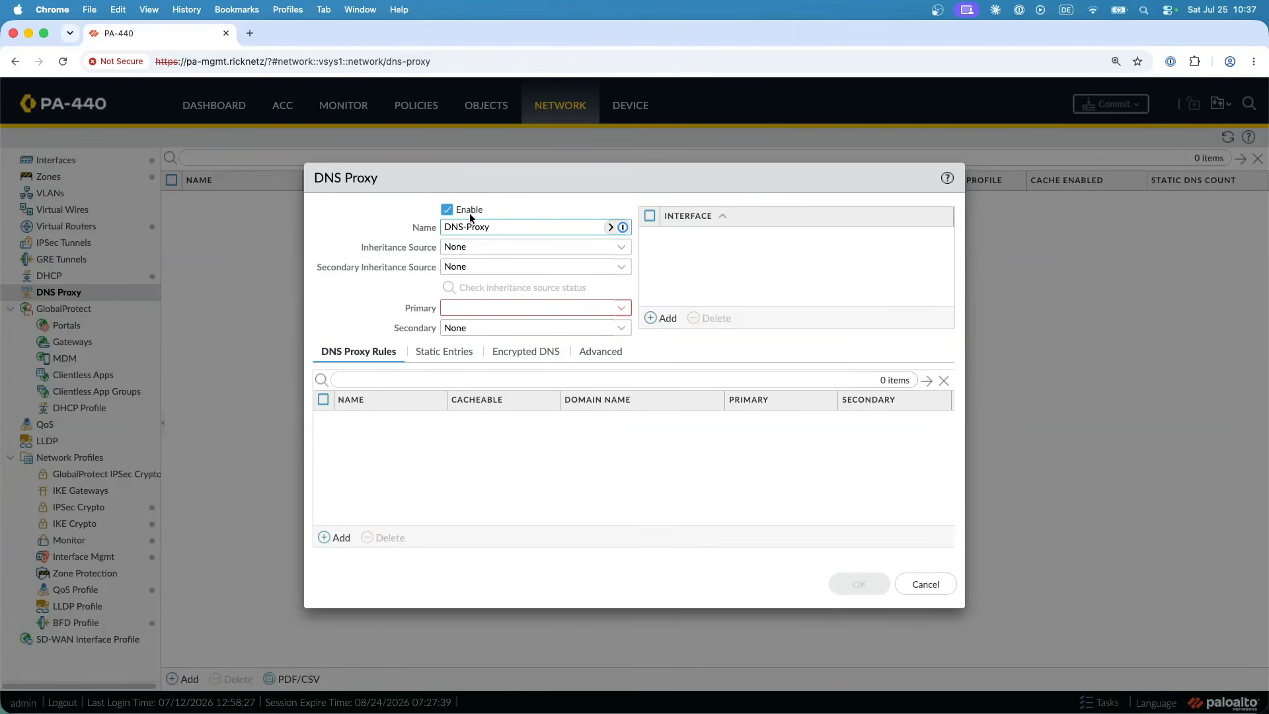
pyautogui.tripleClick(372, 248)
pyautogui.moveTo(329, 267); pyautogui.dragTo(367, 267)
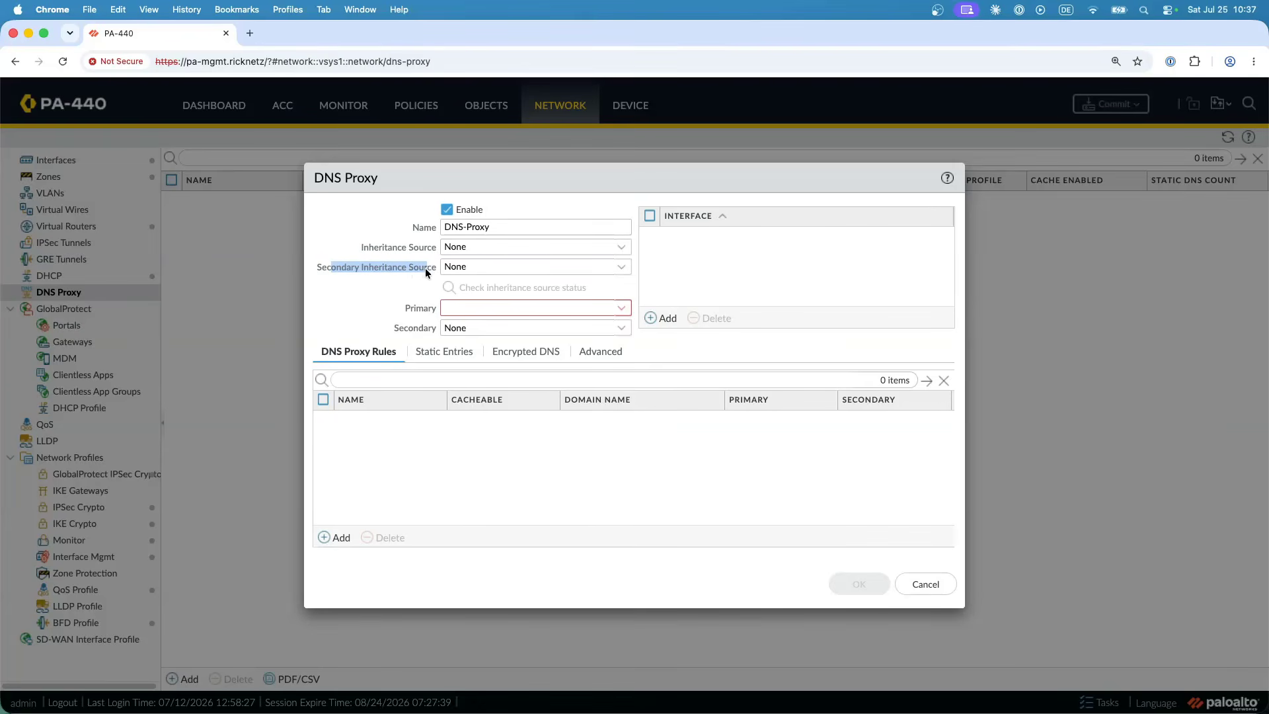
pyautogui.moveTo(427, 249); pyautogui.dragTo(378, 247)
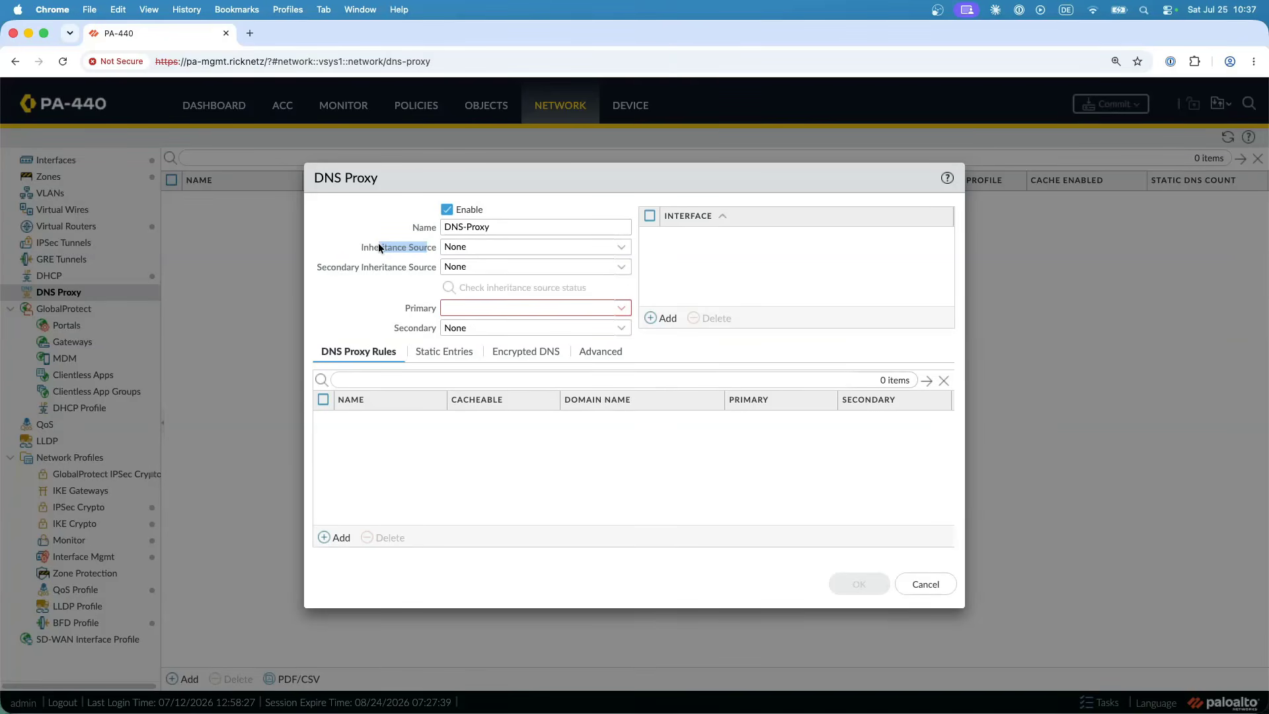
pyautogui.click(624, 247)
pyautogui.click(393, 276)
pyautogui.click(621, 267)
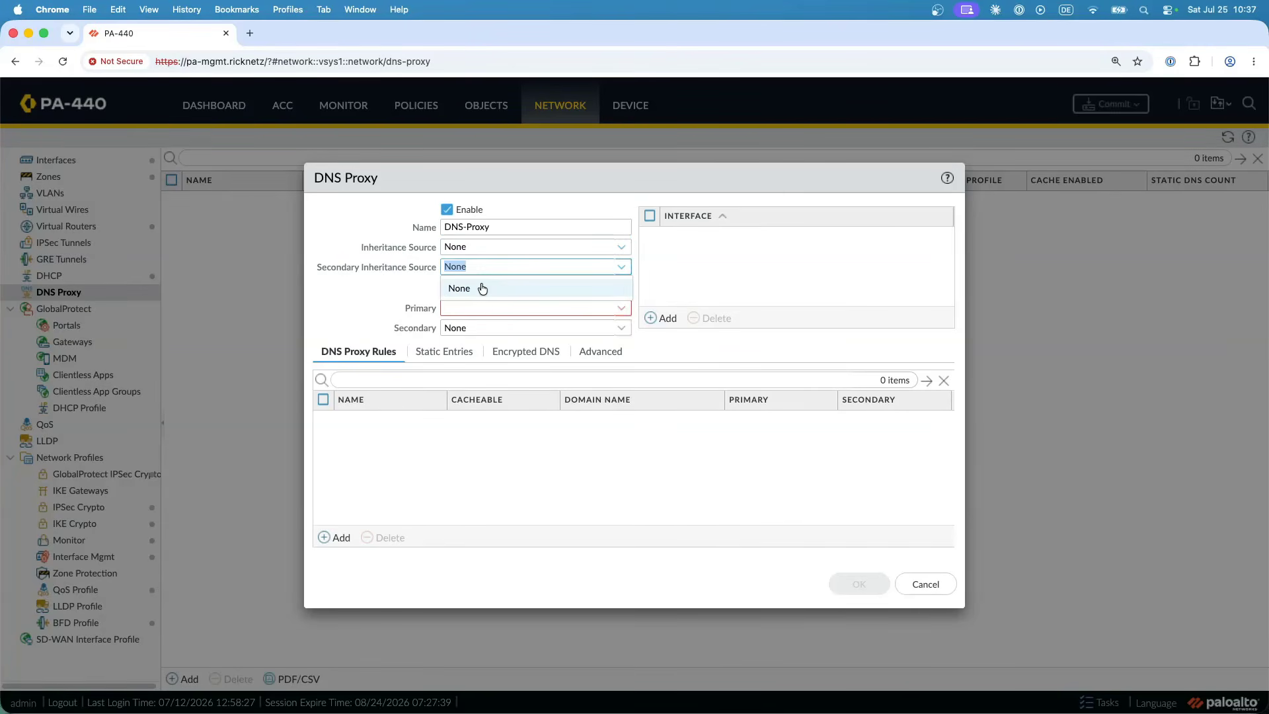
pyautogui.click(366, 274)
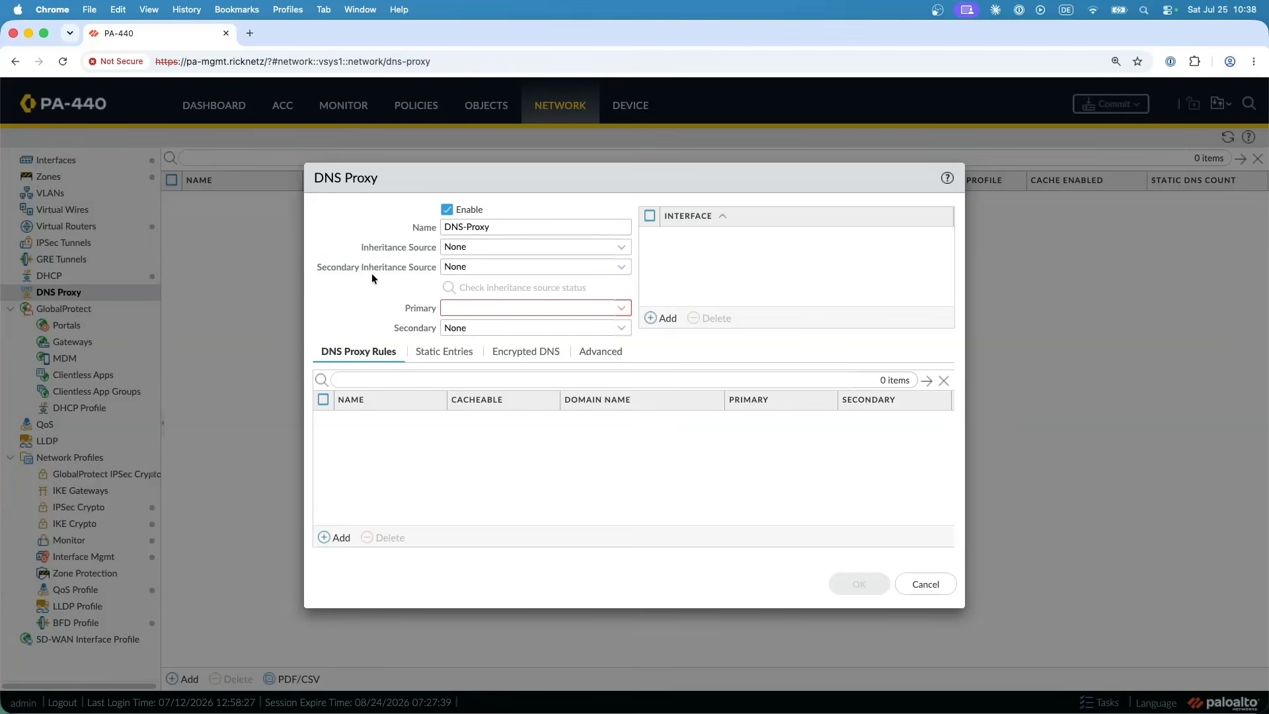
pyautogui.click(943, 585)
# - Configure ethernet1/3 as a Layer3 interface with the default virtual router and the Ricknetz security zone
pyautogui.click(99, 161)
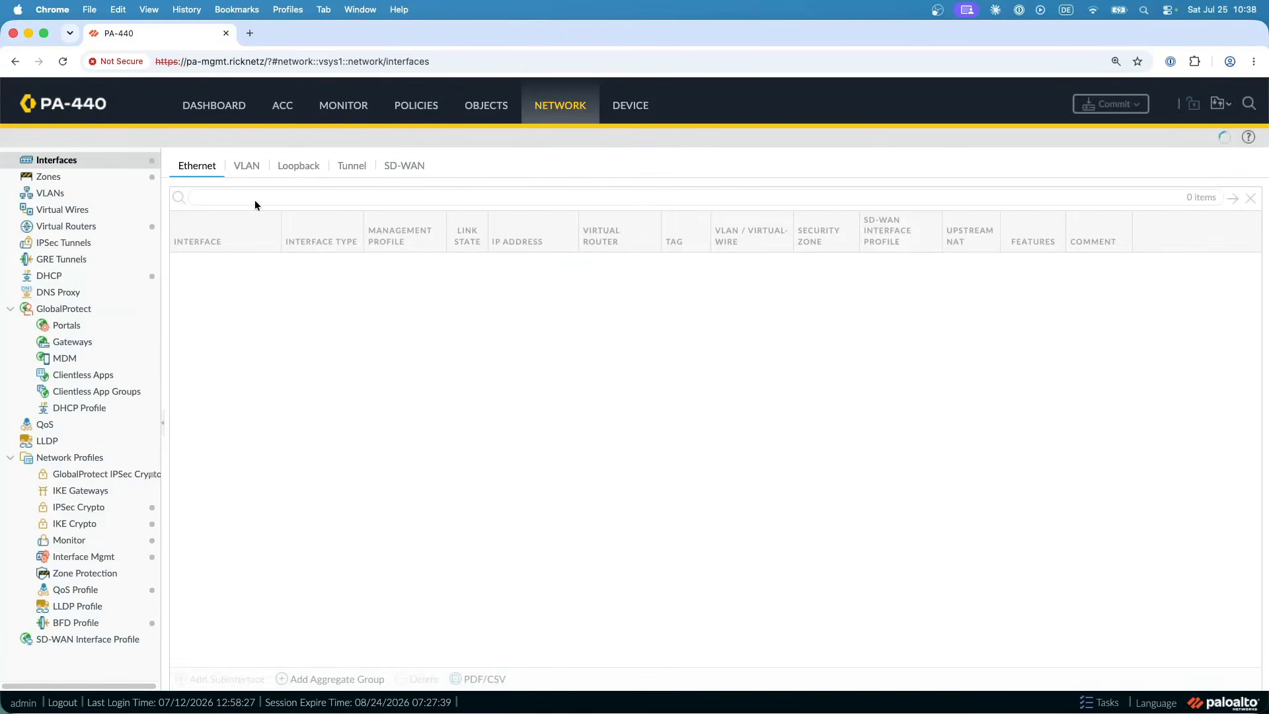
pyautogui.click(218, 334)
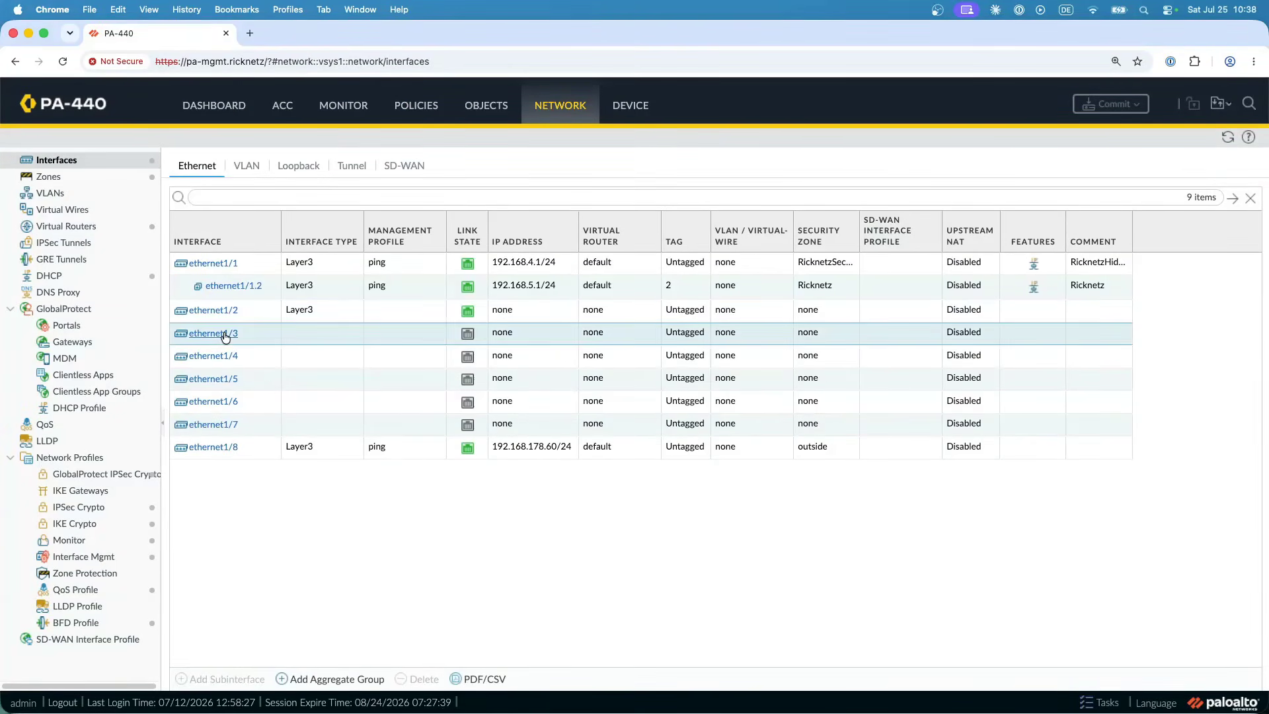
pyautogui.click(439, 315)
pyautogui.click(444, 408)
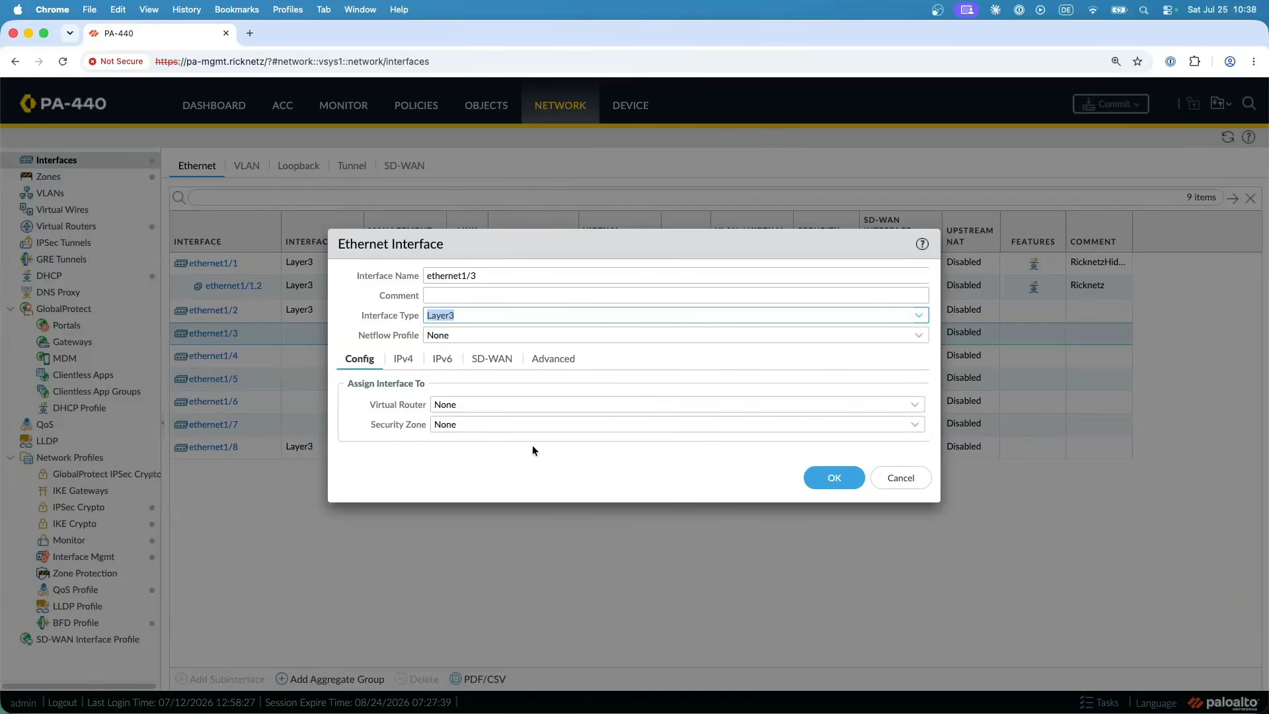
pyautogui.click(912, 406)
pyautogui.click(502, 448)
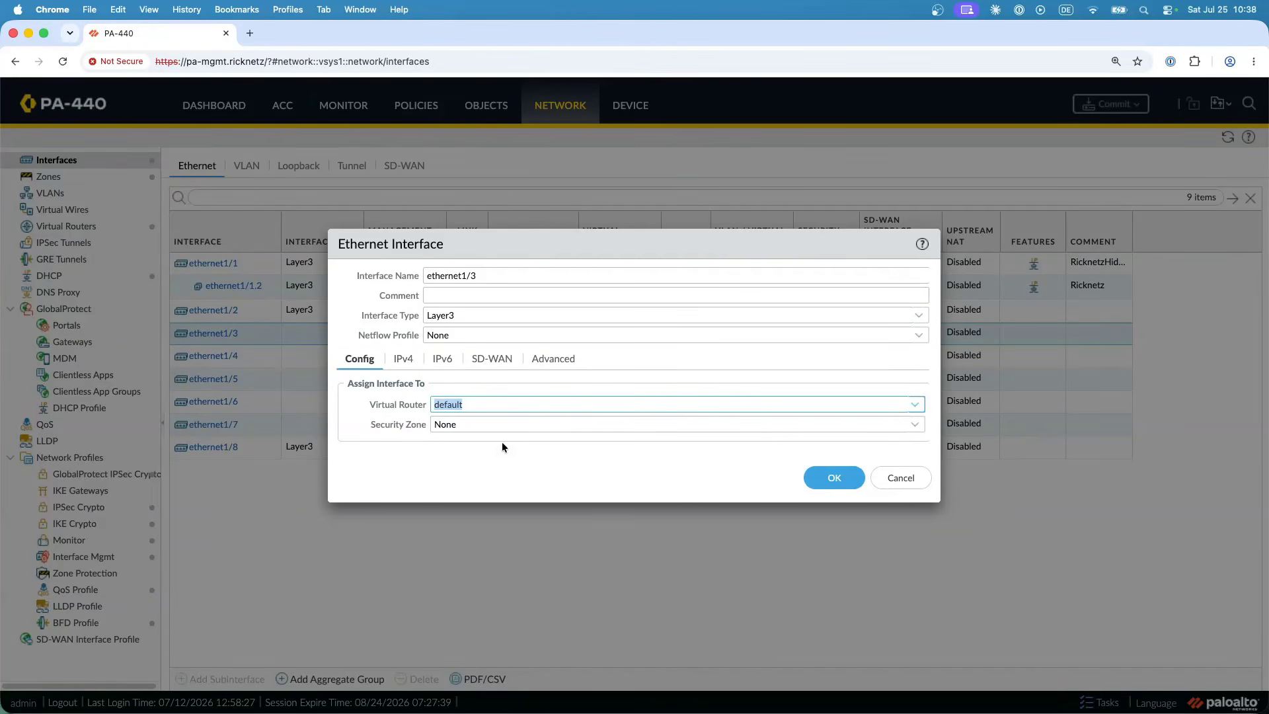
pyautogui.click(913, 425)
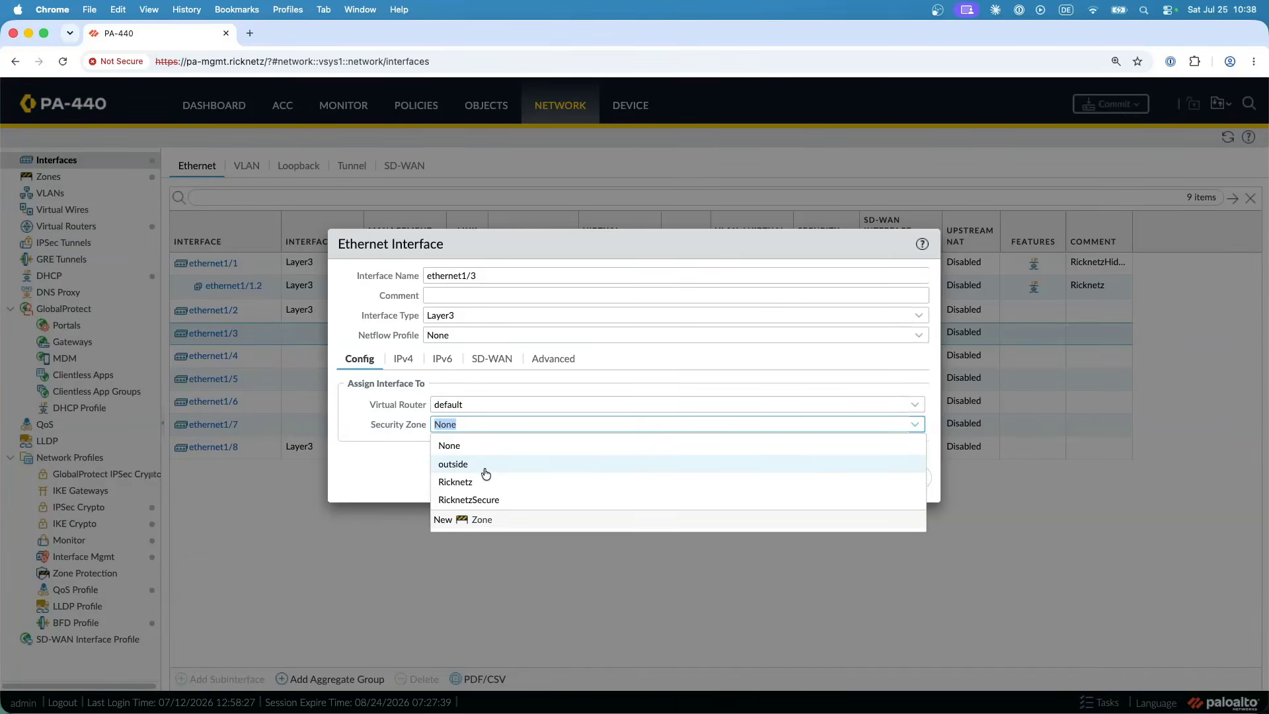
pyautogui.click(464, 489)
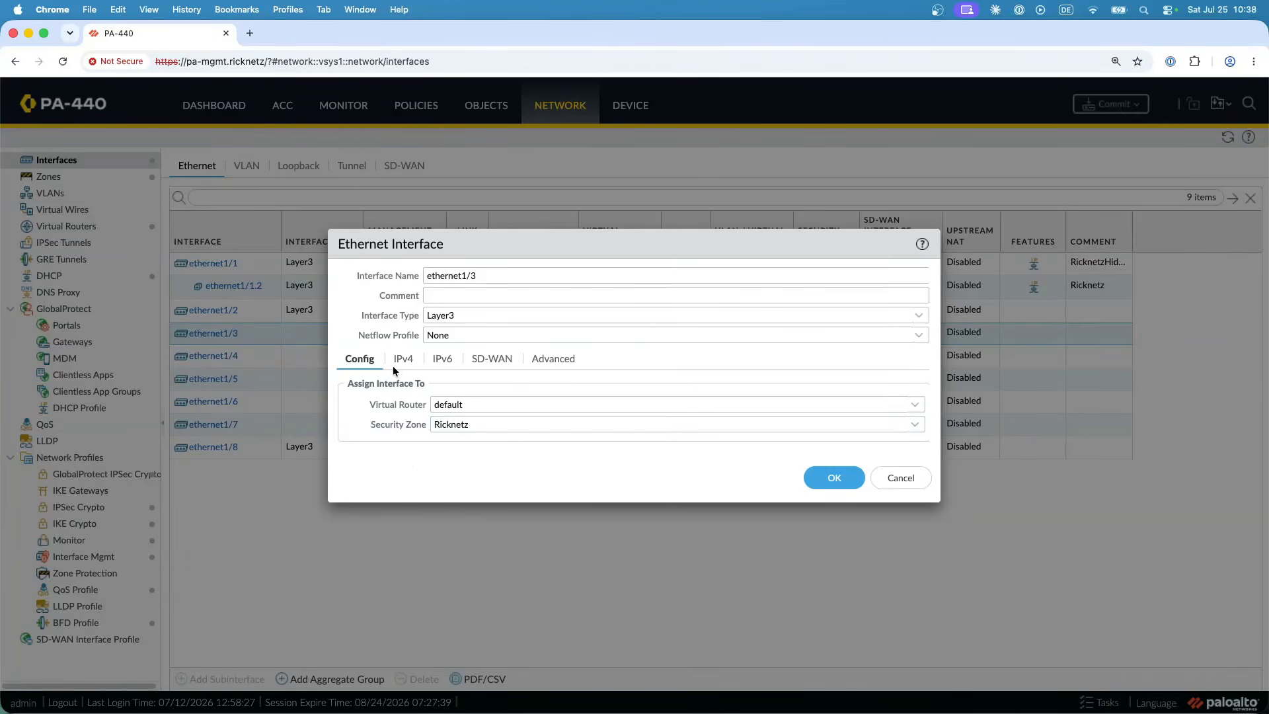
# - Set the IPv4 type of ethernet1/3 to DHCP Client and save the interface
pyautogui.click(405, 361)
pyautogui.click(531, 403)
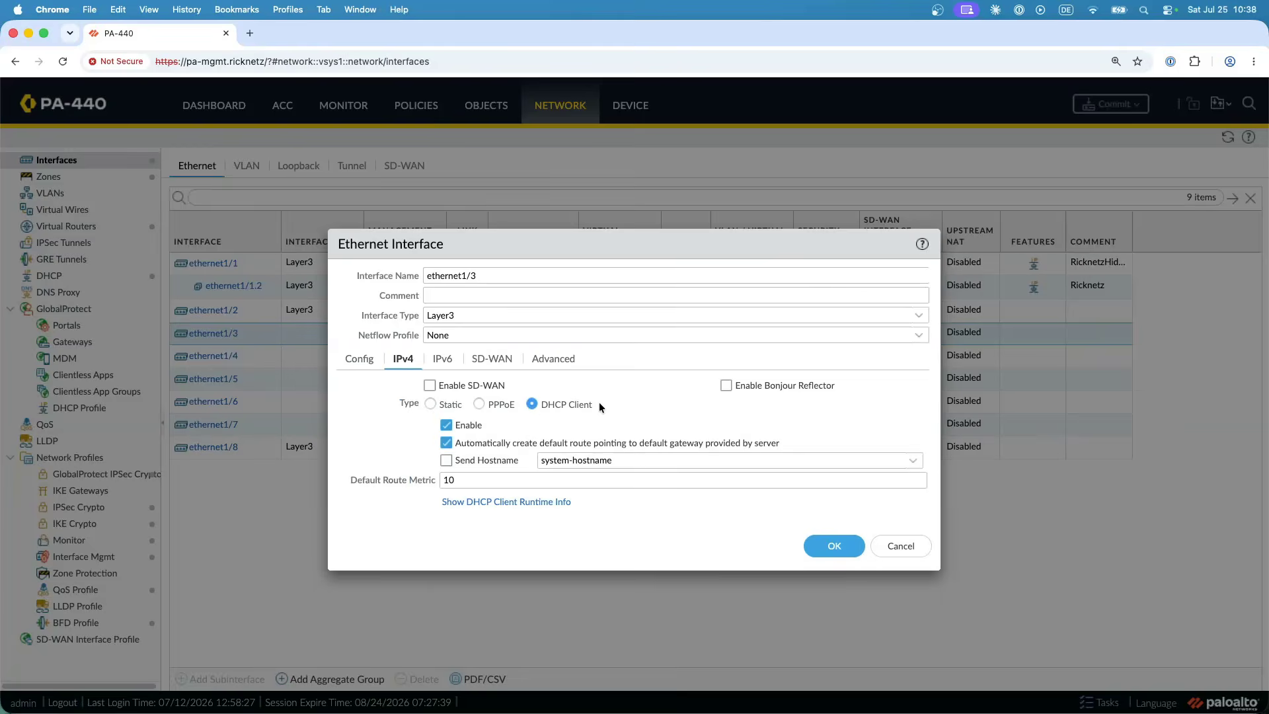
pyautogui.click(831, 545)
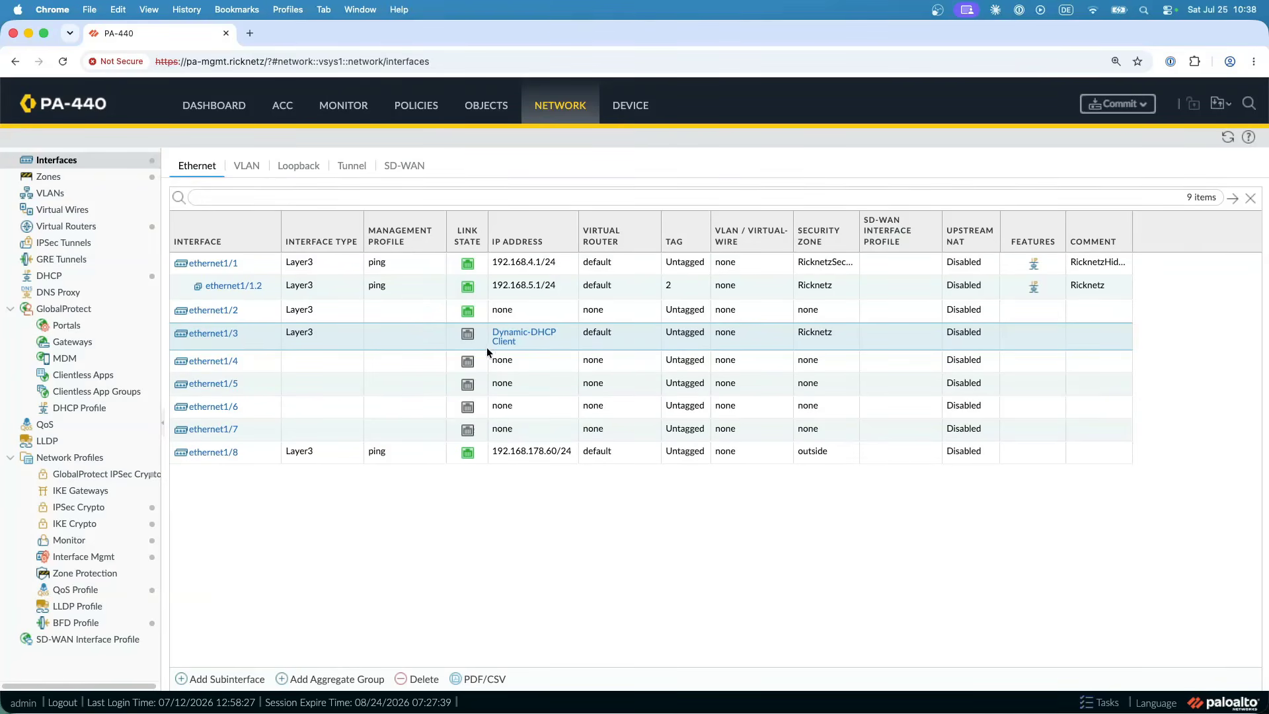
pyautogui.moveTo(472, 336)
# - Start a new DNS proxy configuration in the firewall's network settings
pyautogui.click(78, 291)
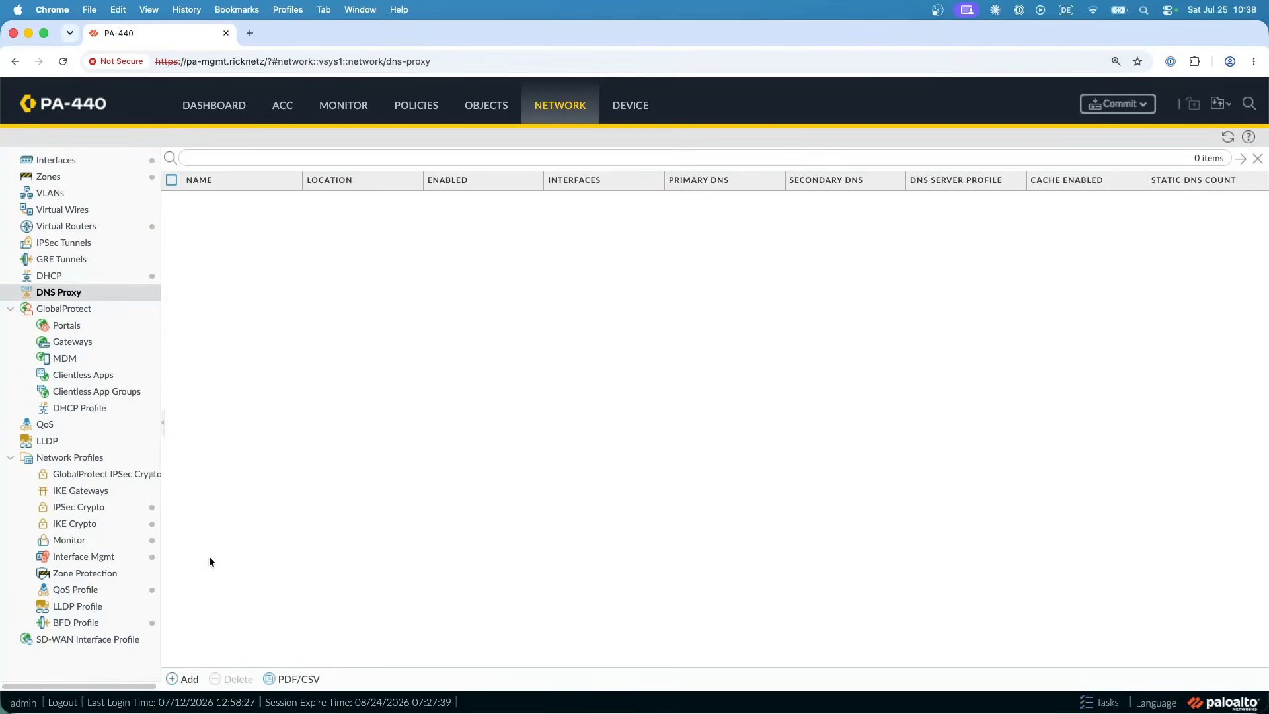
pyautogui.click(184, 678)
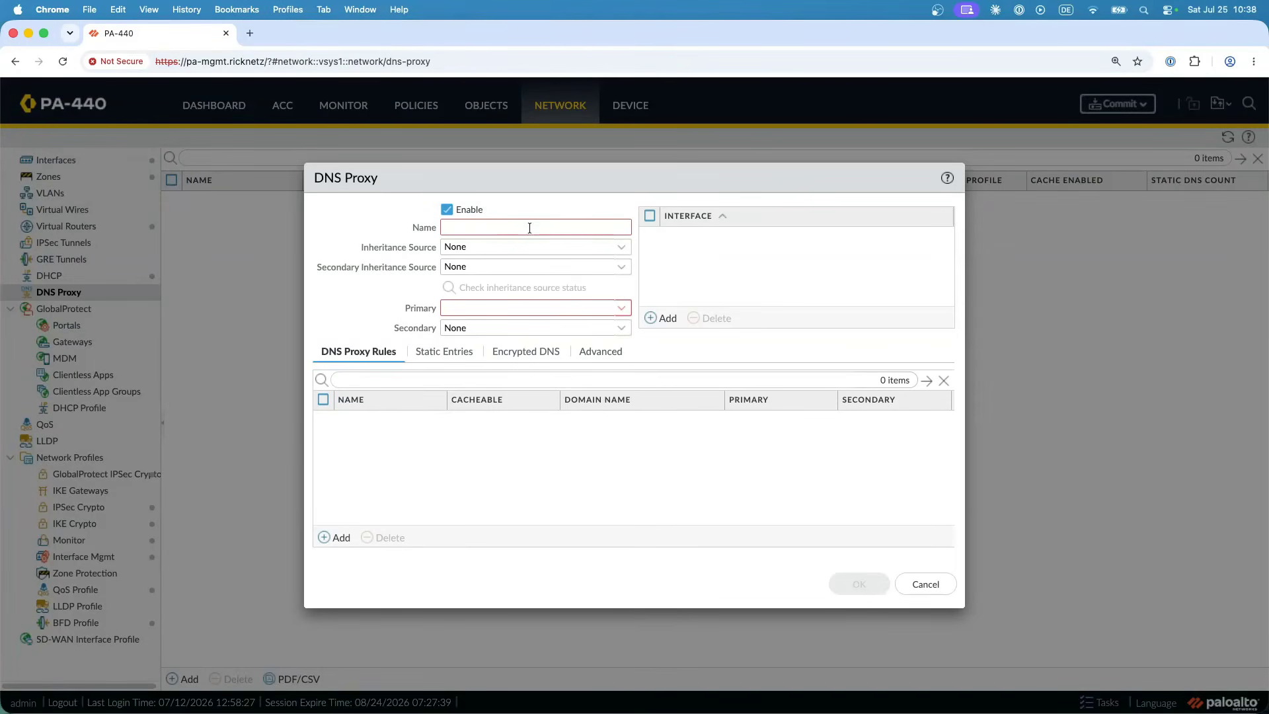
# - Set both the inheritance source and the secondary inheritance source of the new DNS proxy to ethernet1/3
pyautogui.click(619, 247)
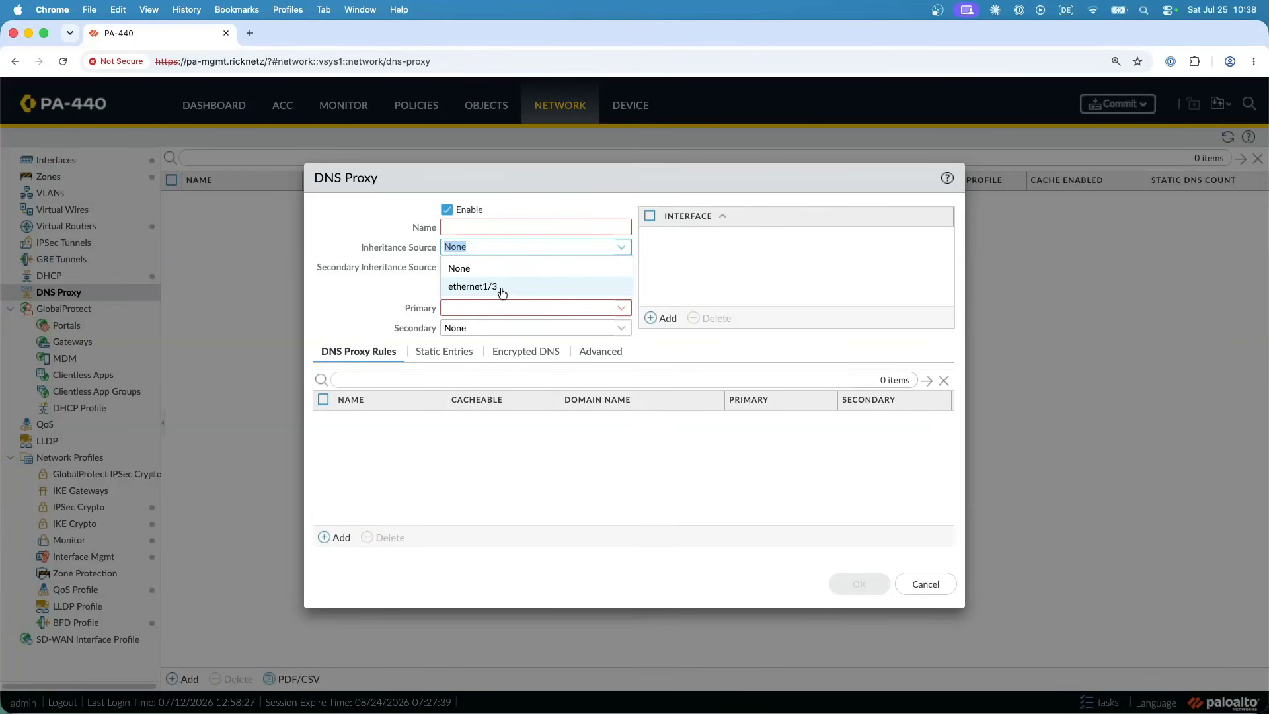
pyautogui.click(502, 292)
pyautogui.moveTo(436, 248); pyautogui.dragTo(426, 246)
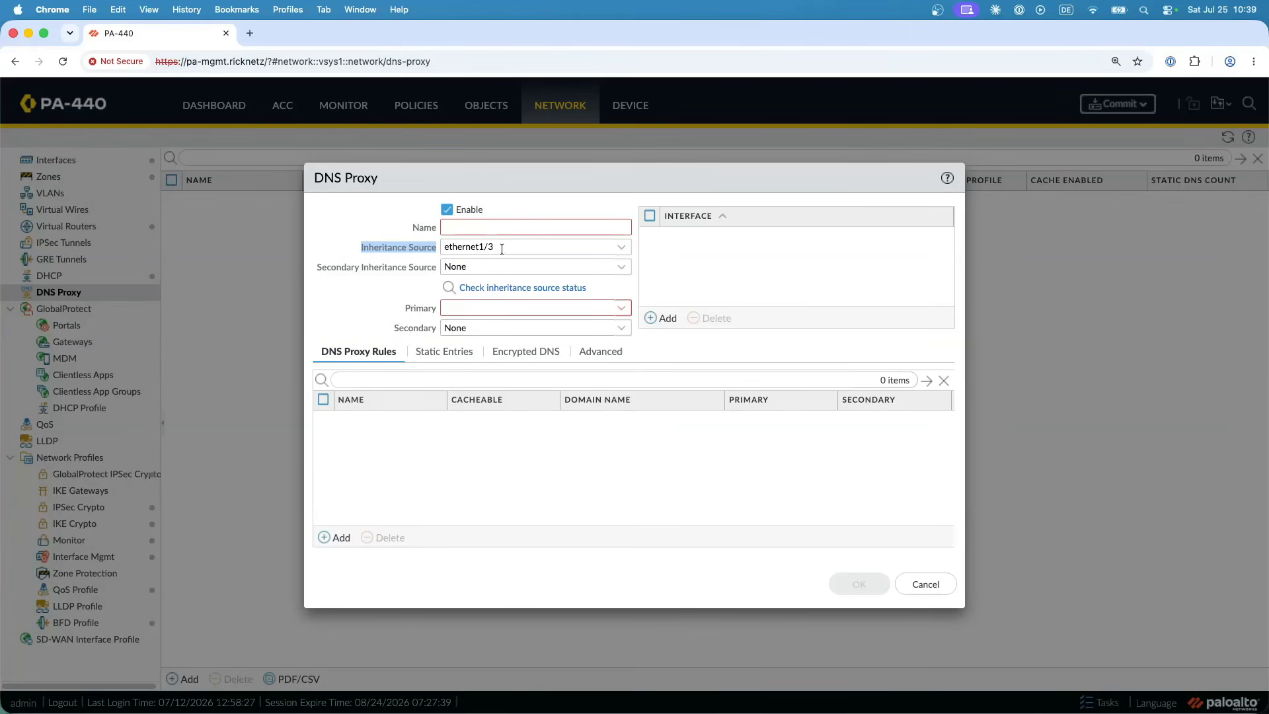
pyautogui.moveTo(437, 270); pyautogui.dragTo(418, 269)
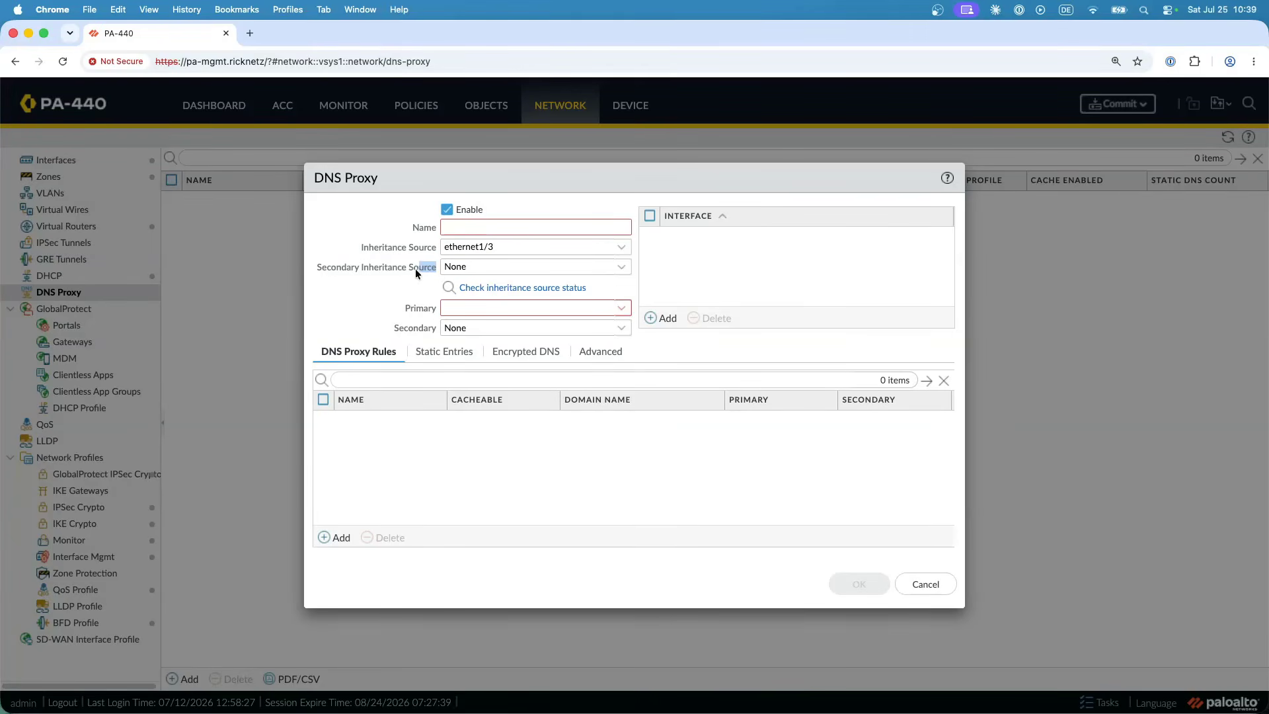
pyautogui.click(588, 268)
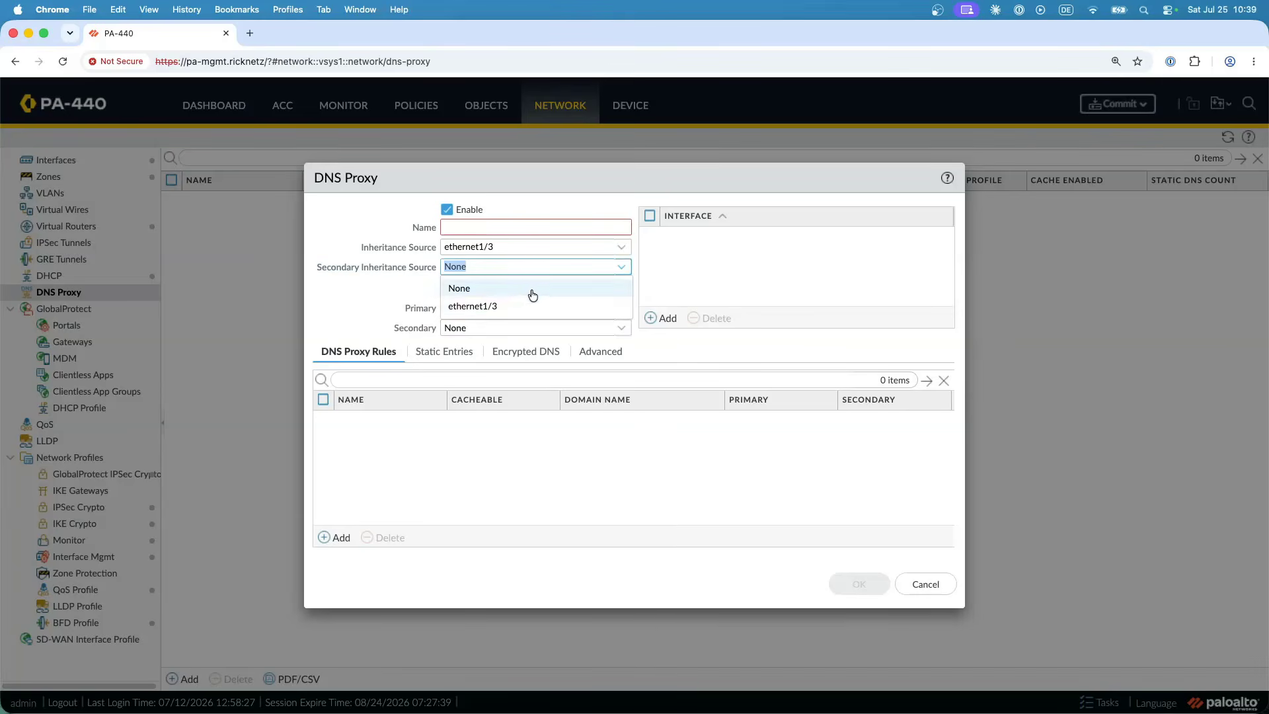
pyautogui.click(496, 306)
pyautogui.click(363, 285)
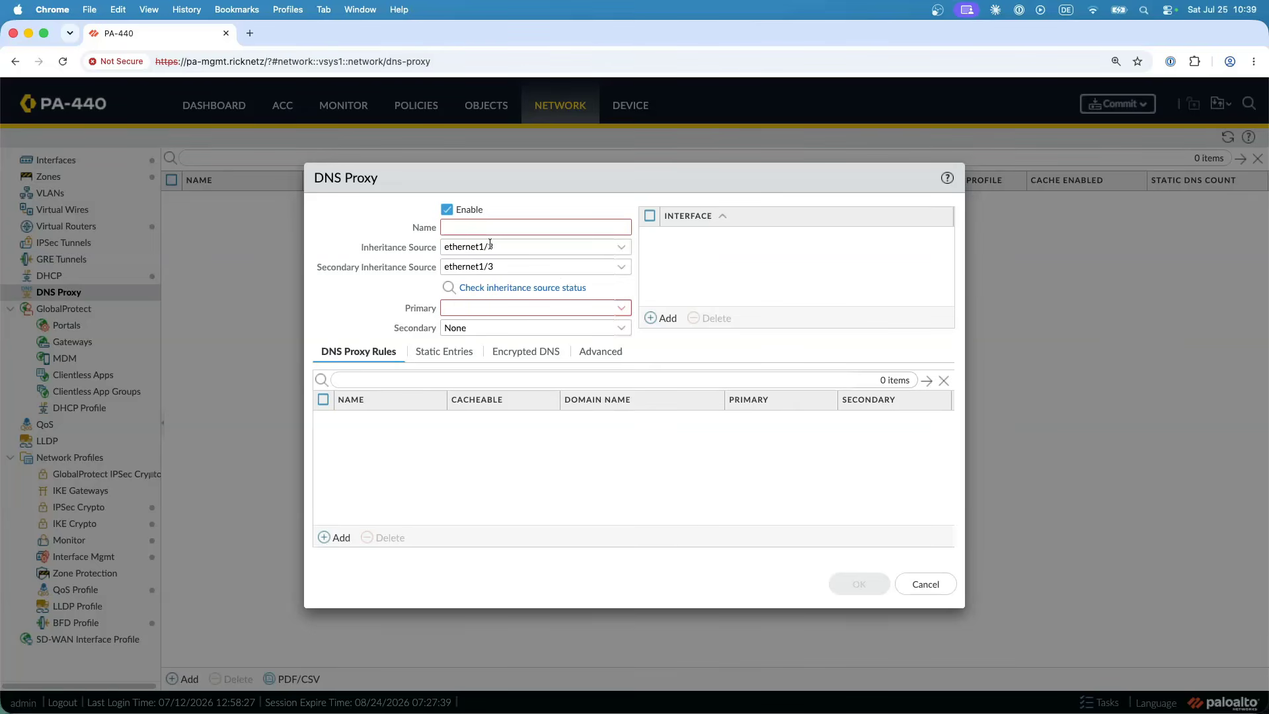
# - Reset the inheritance source and the secondary inheritance source of the DNS proxy to None
pyautogui.moveTo(406, 246); pyautogui.dragTo(335, 243)
pyautogui.click(621, 247)
pyautogui.click(479, 267)
pyautogui.click(620, 271)
pyautogui.click(489, 287)
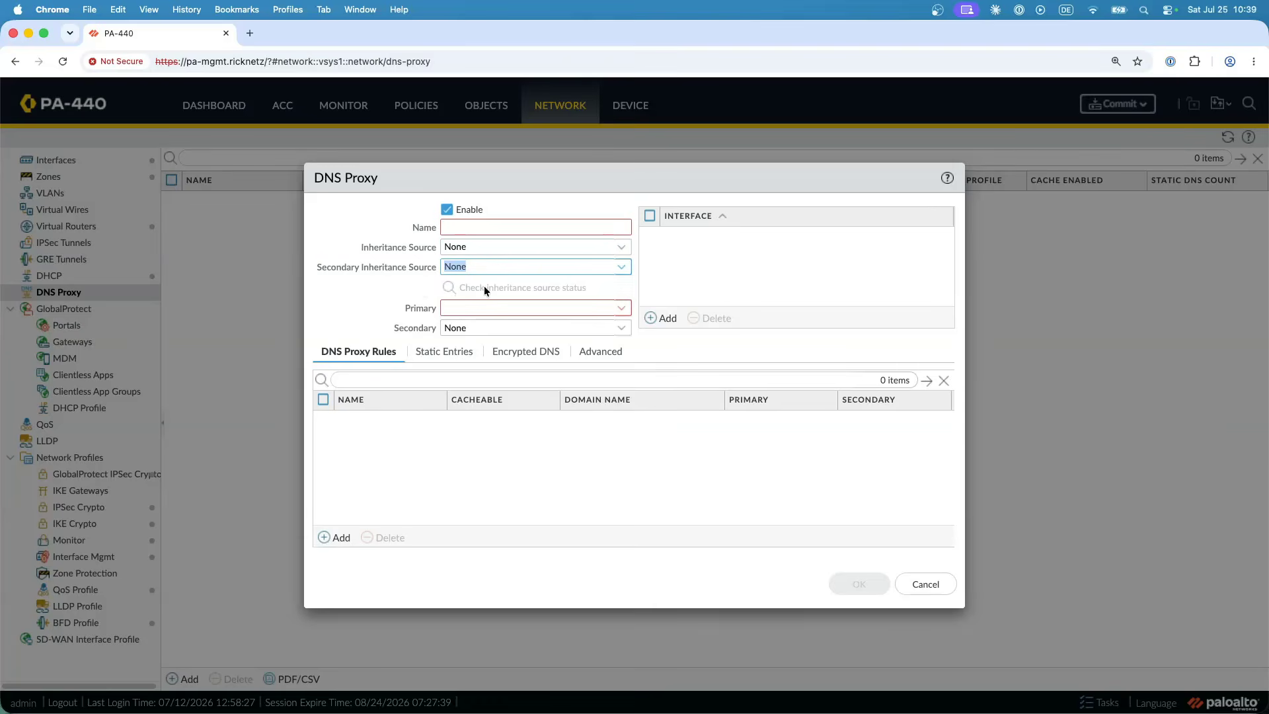
# - Name the proxy DNS-Proxy and set its primary DNS server to 8.8.8.8 and its secondary to 8.8.4.4
pyautogui.click(495, 228)
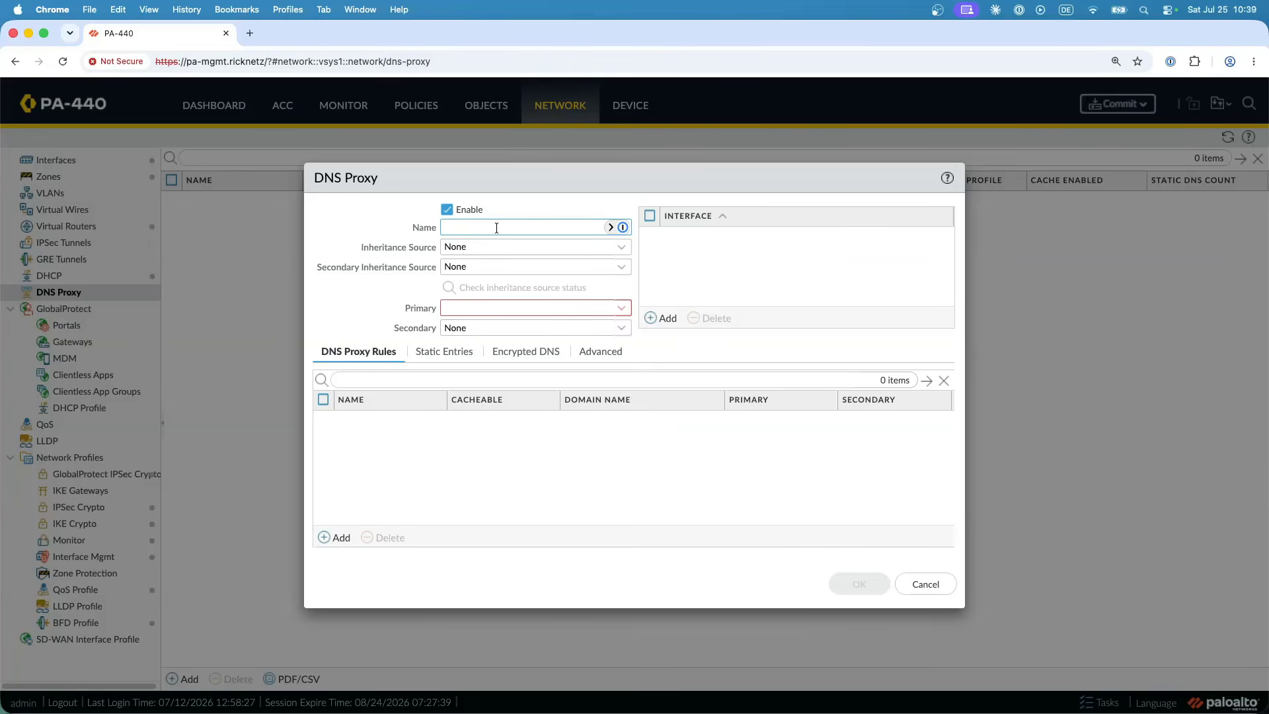
pyautogui.write('DNS-Proxy')
pyautogui.click(621, 309)
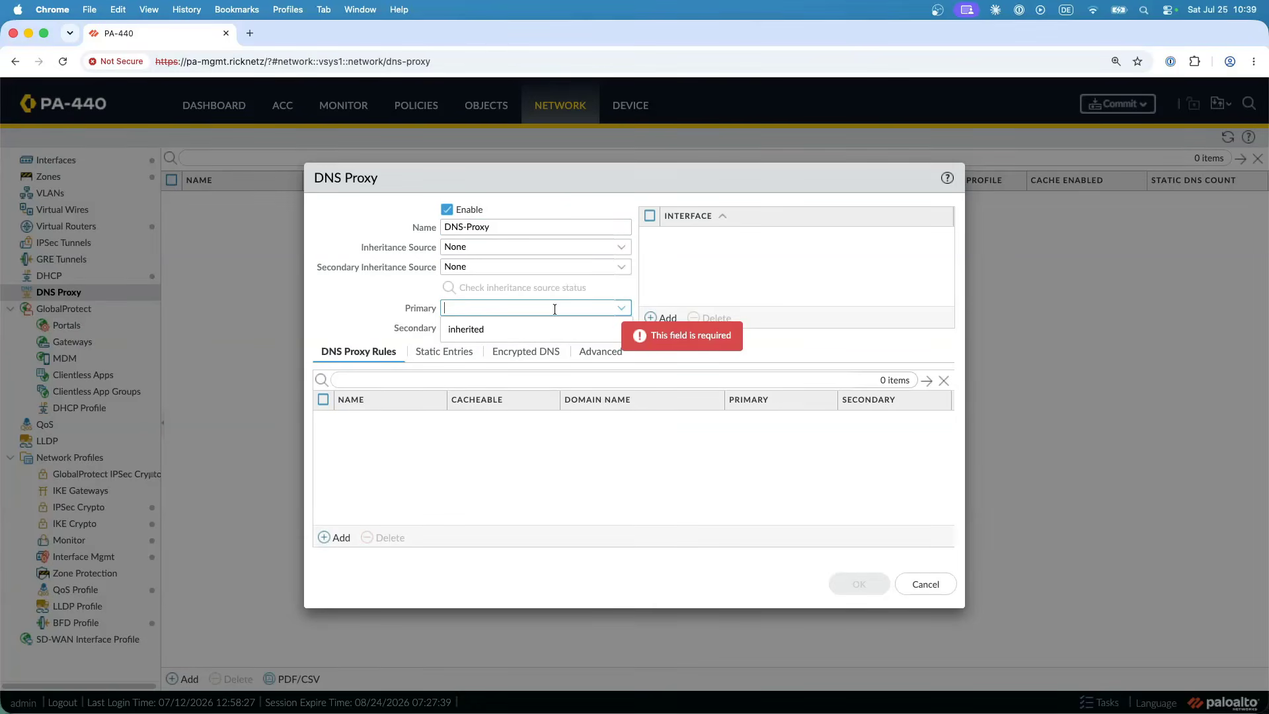
pyautogui.write('192.168')
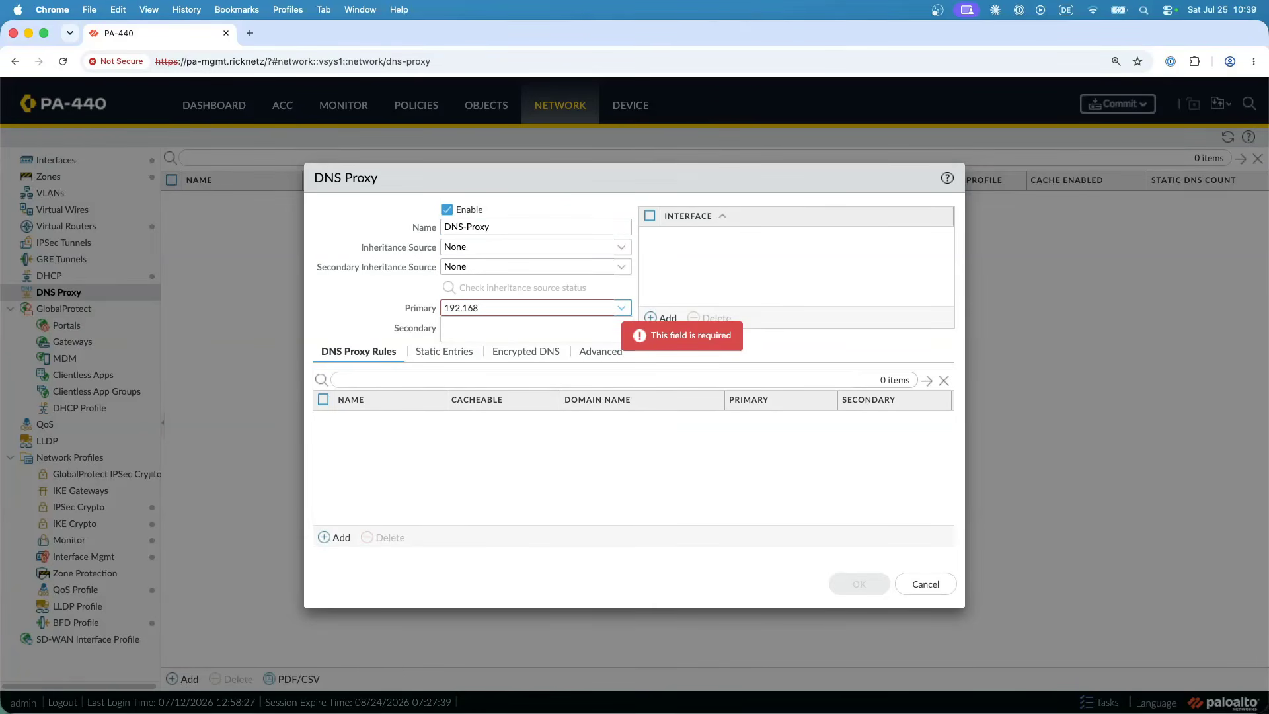
pyautogui.press('BackSpace')
pyautogui.press('BackSpace')
pyautogui.press('BackSpace')
pyautogui.press('BackSpace')
pyautogui.press('BackSpace')
pyautogui.press('BackSpace')
pyautogui.press('BackSpace')
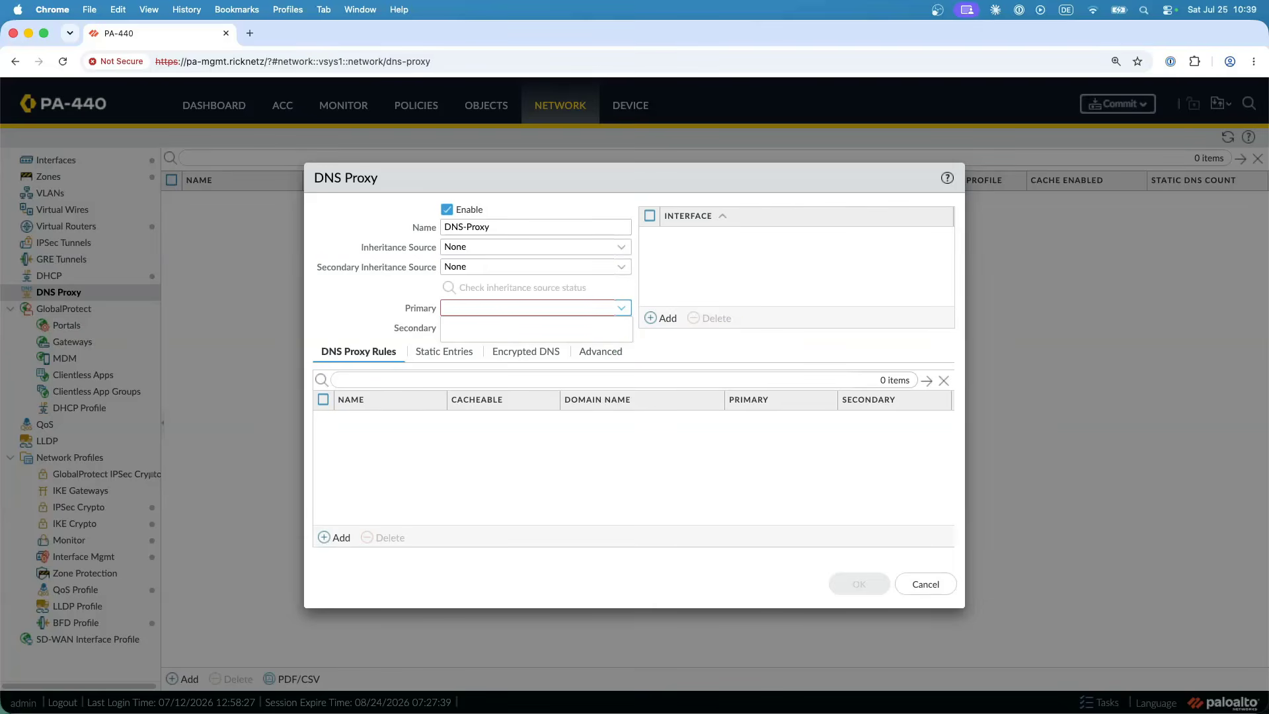
pyautogui.write('8.8.8.8')
pyautogui.press('Tab')
pyautogui.write('8.8.4.4')
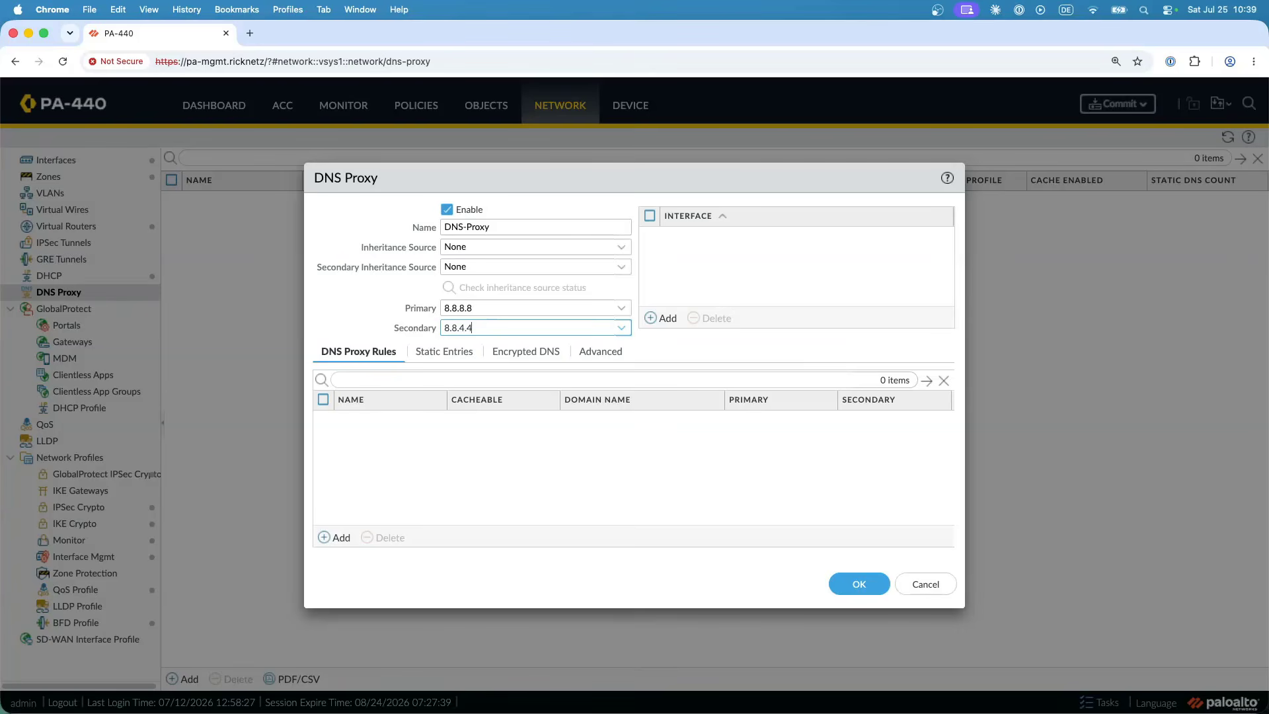
pyautogui.click(483, 444)
# - Add a DNS proxy rule named ricknetz for the domain *.ricknetz with primary server 192.168.4.10
pyautogui.click(339, 537)
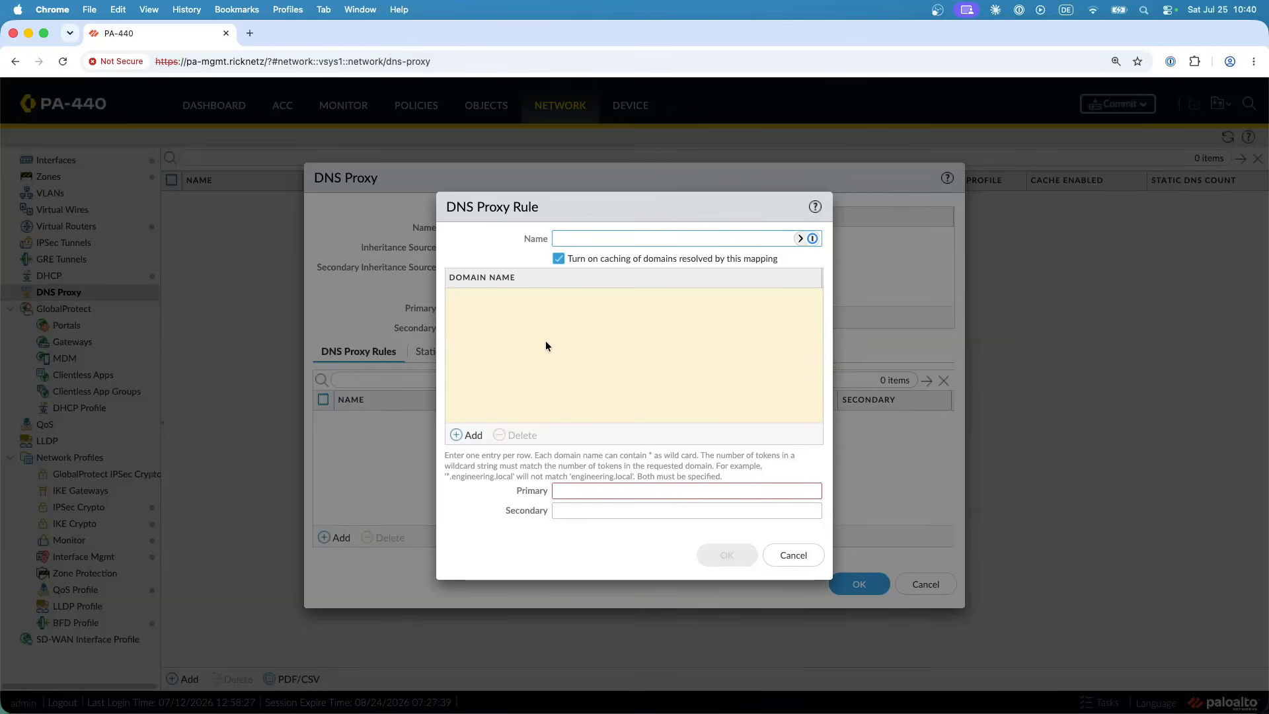
pyautogui.write('ricknetz')
pyautogui.click(471, 436)
pyautogui.write('*.ricknetz')
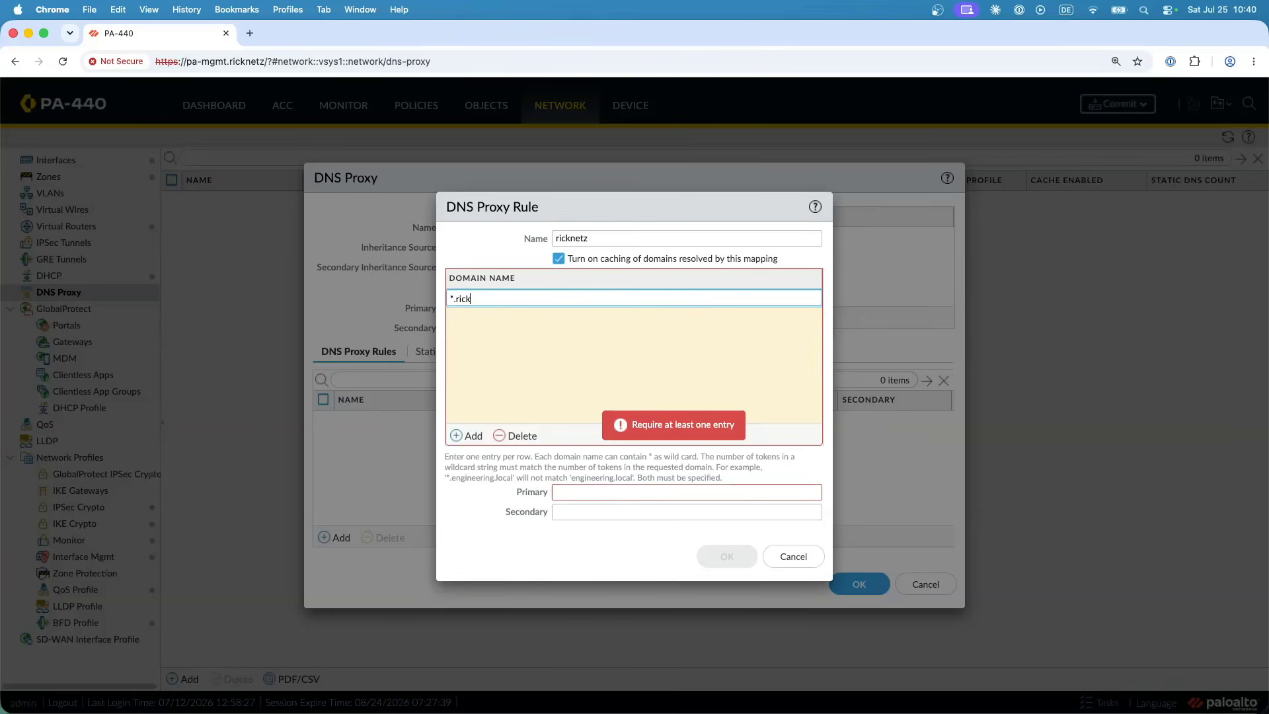
pyautogui.click(576, 367)
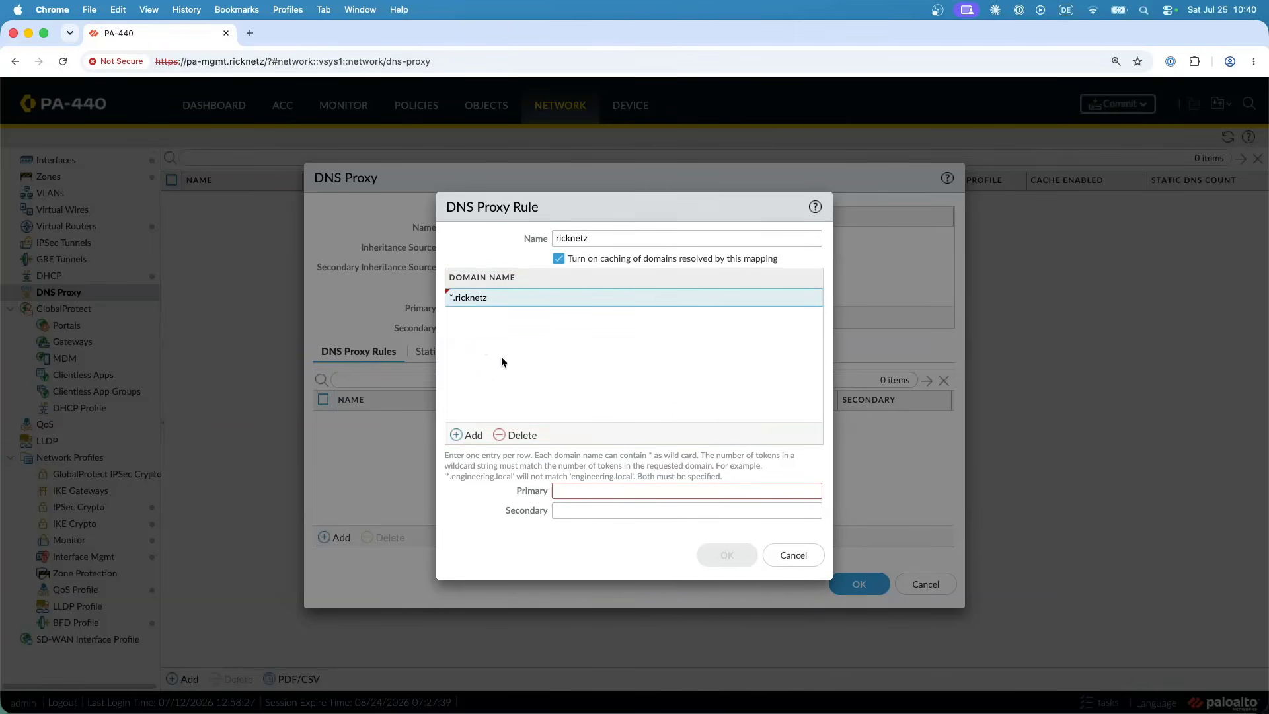
pyautogui.click(607, 491)
pyautogui.write('19')
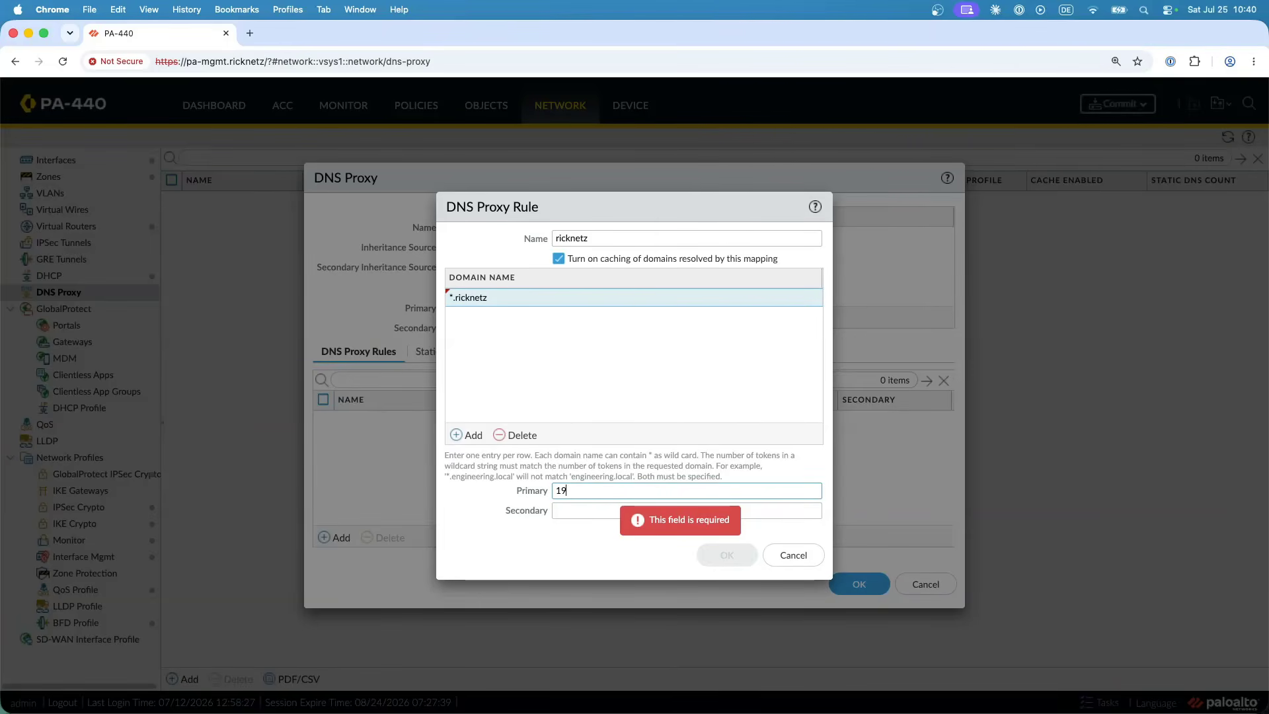
pyautogui.write('2.168.4.10')
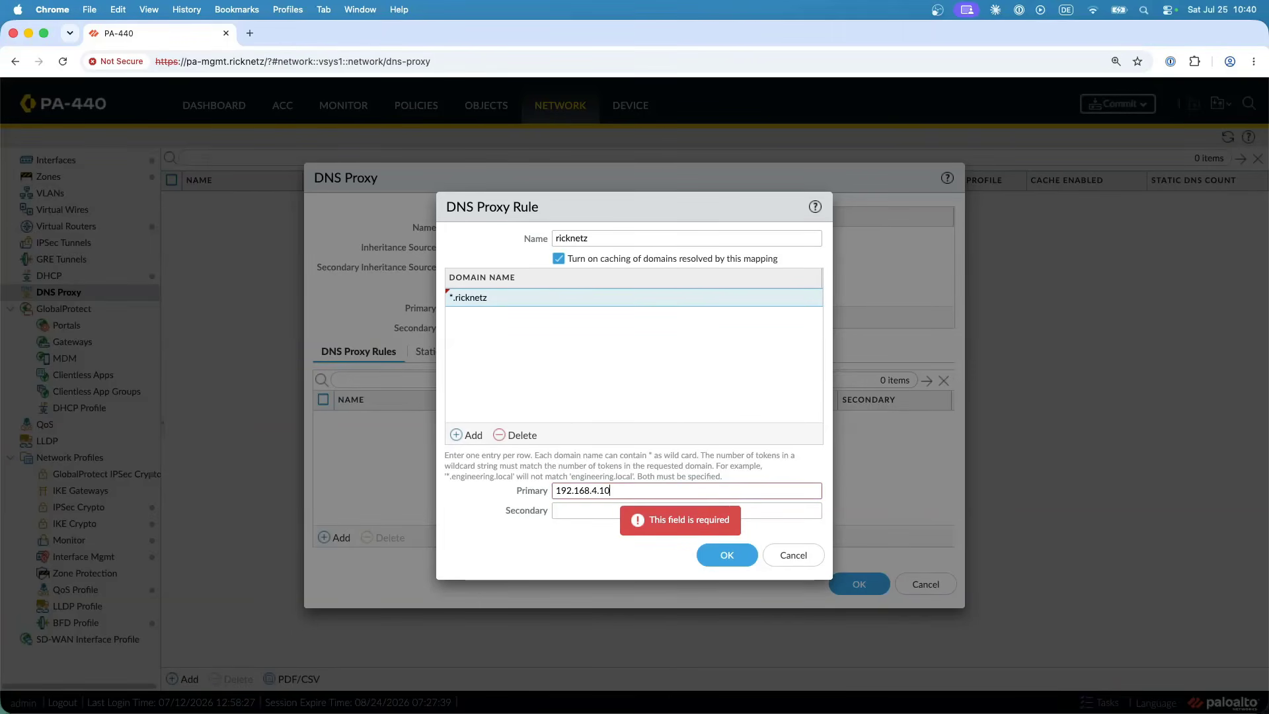
pyautogui.click(582, 558)
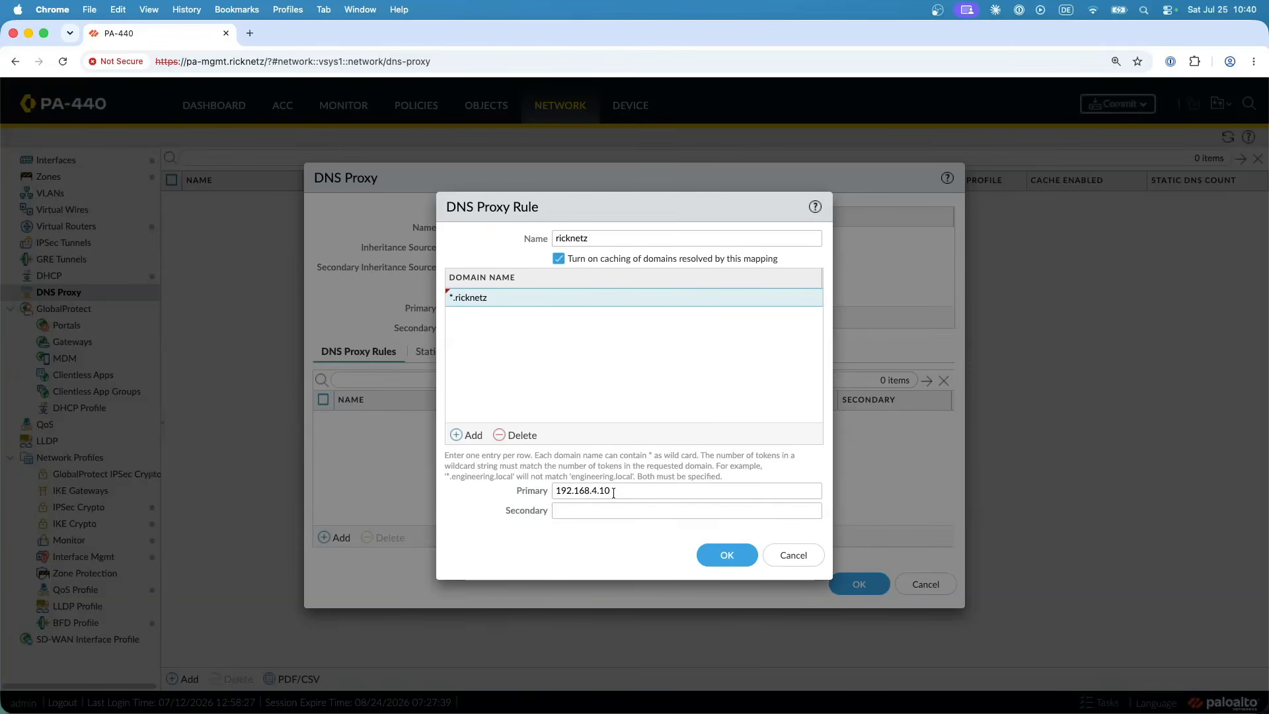
pyautogui.click(727, 554)
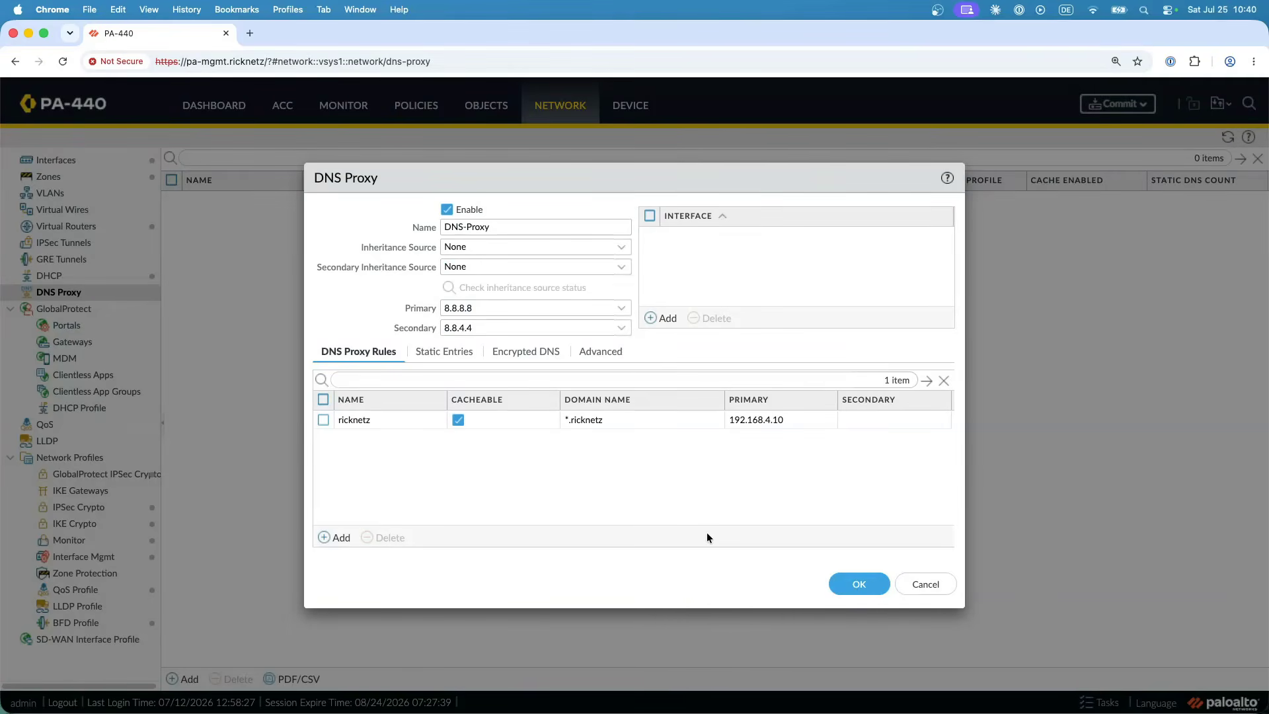
# - Create a static entry in the DNS proxy with test123.ricknetz as both its name and its FQDN
pyautogui.click(452, 354)
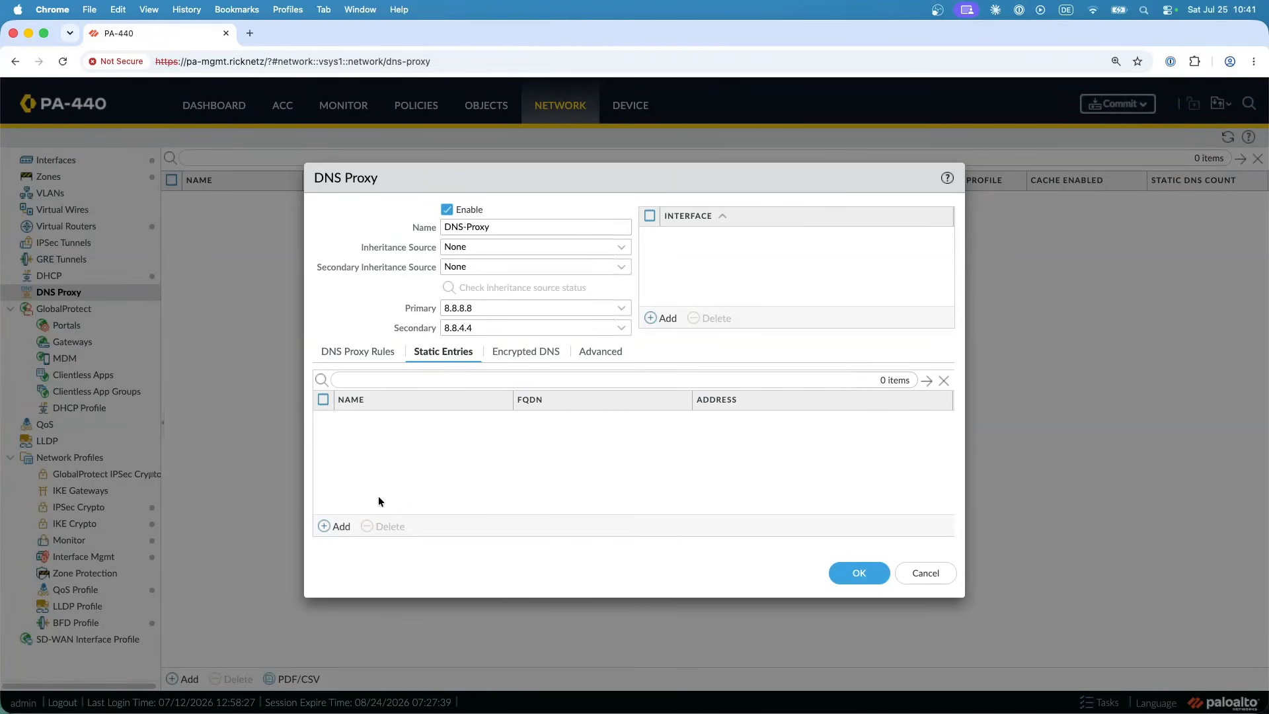
pyautogui.click(348, 526)
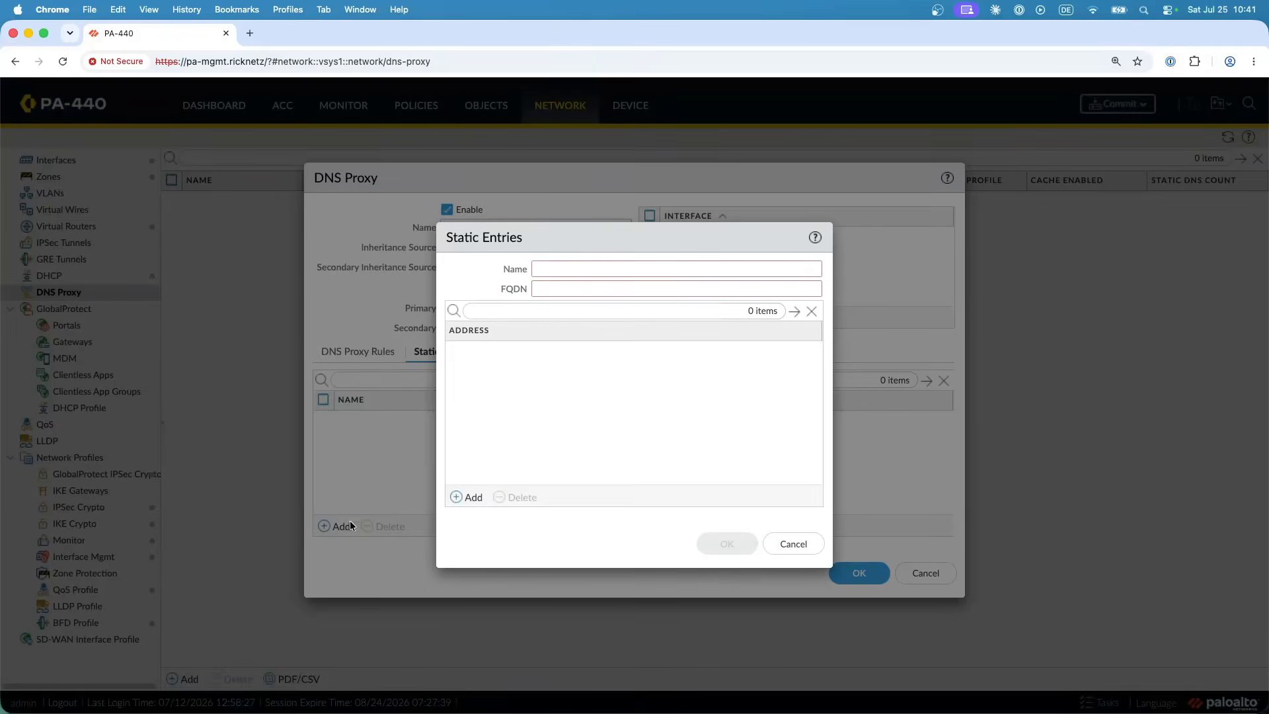
pyautogui.click(628, 267)
pyautogui.write('test123')
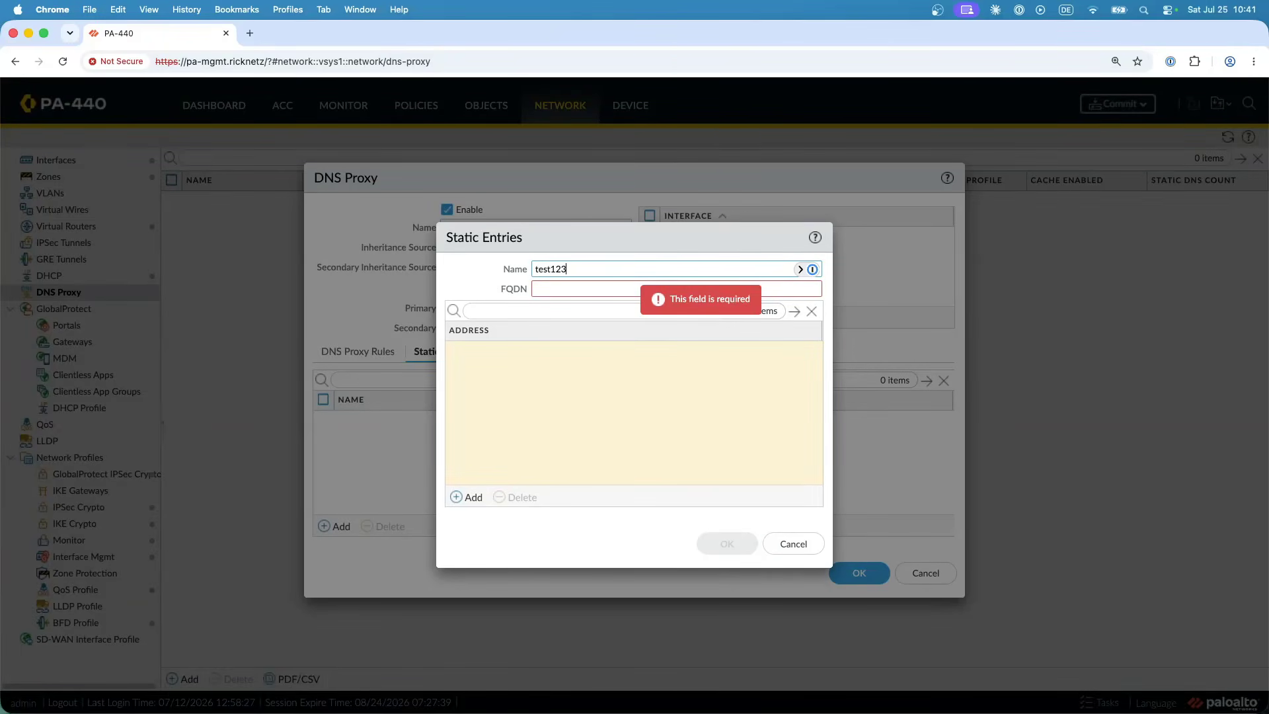
pyautogui.write('.ricknetz')
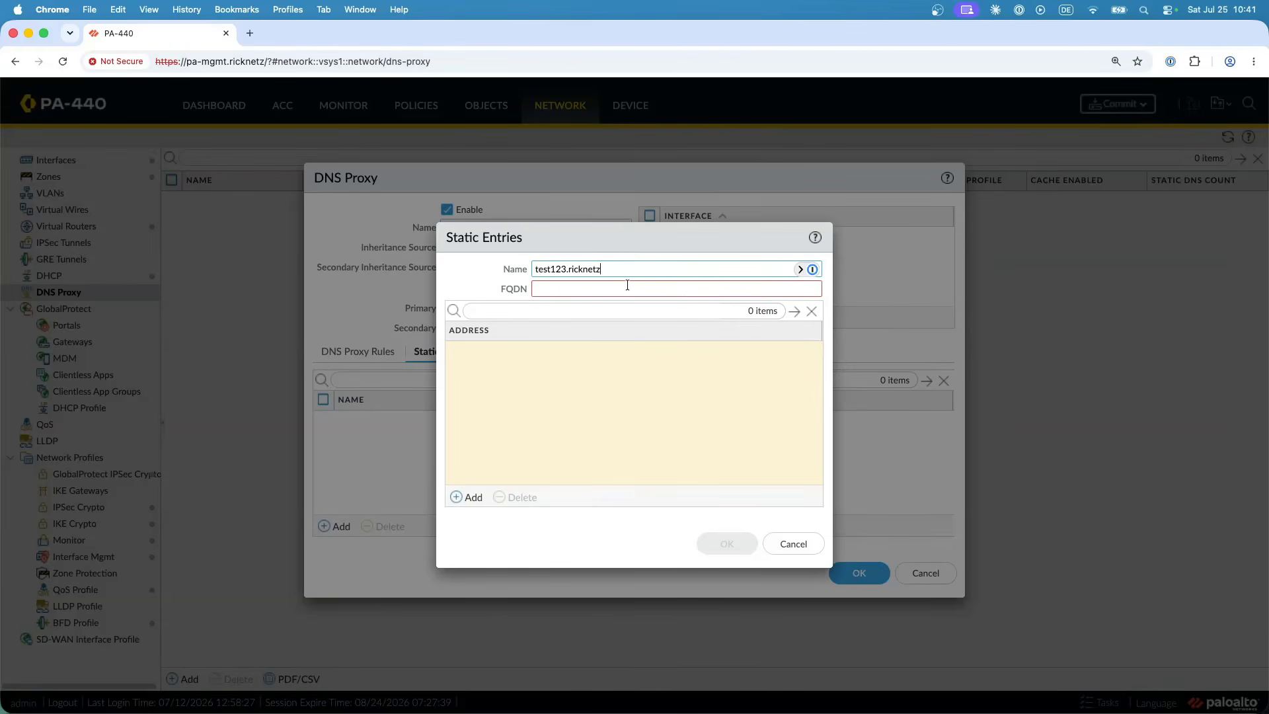
pyautogui.press('super+a')
pyautogui.press('super+c')
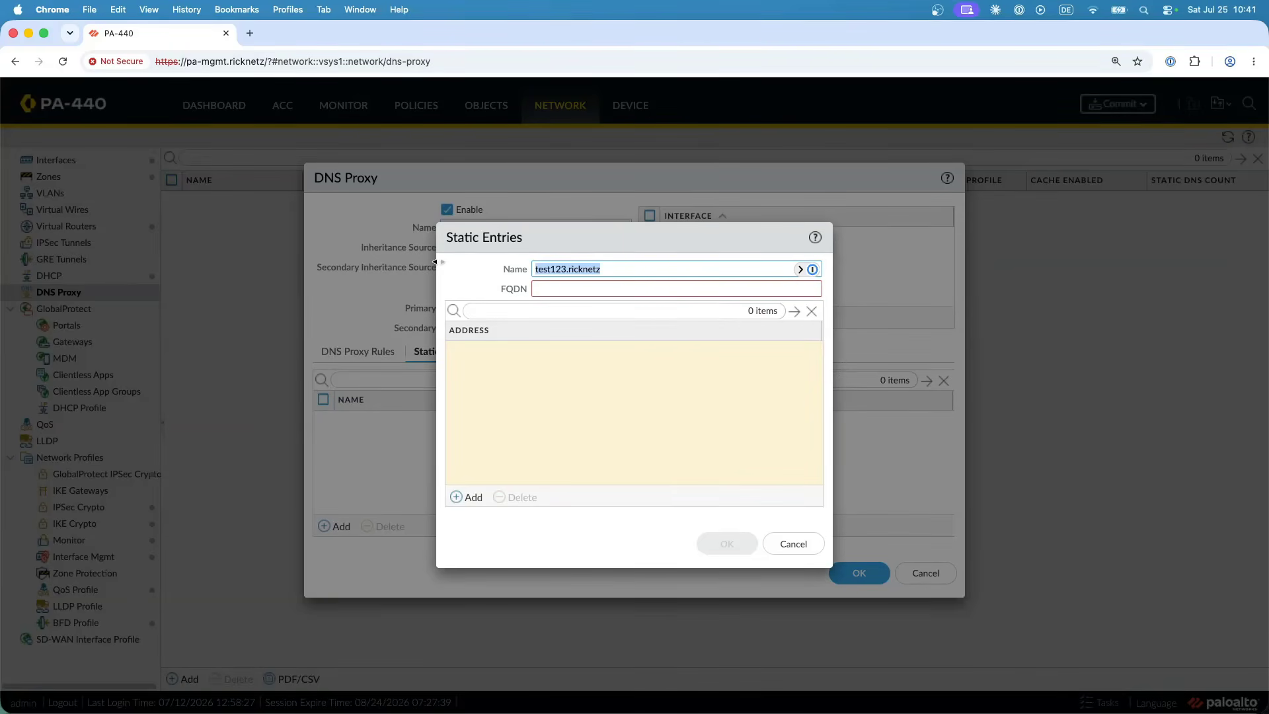
pyautogui.click(546, 286)
pyautogui.press('super+v')
# - Assign the address 192.168.4.44 to the test123.ricknetz static entry and save it
pyautogui.click(467, 497)
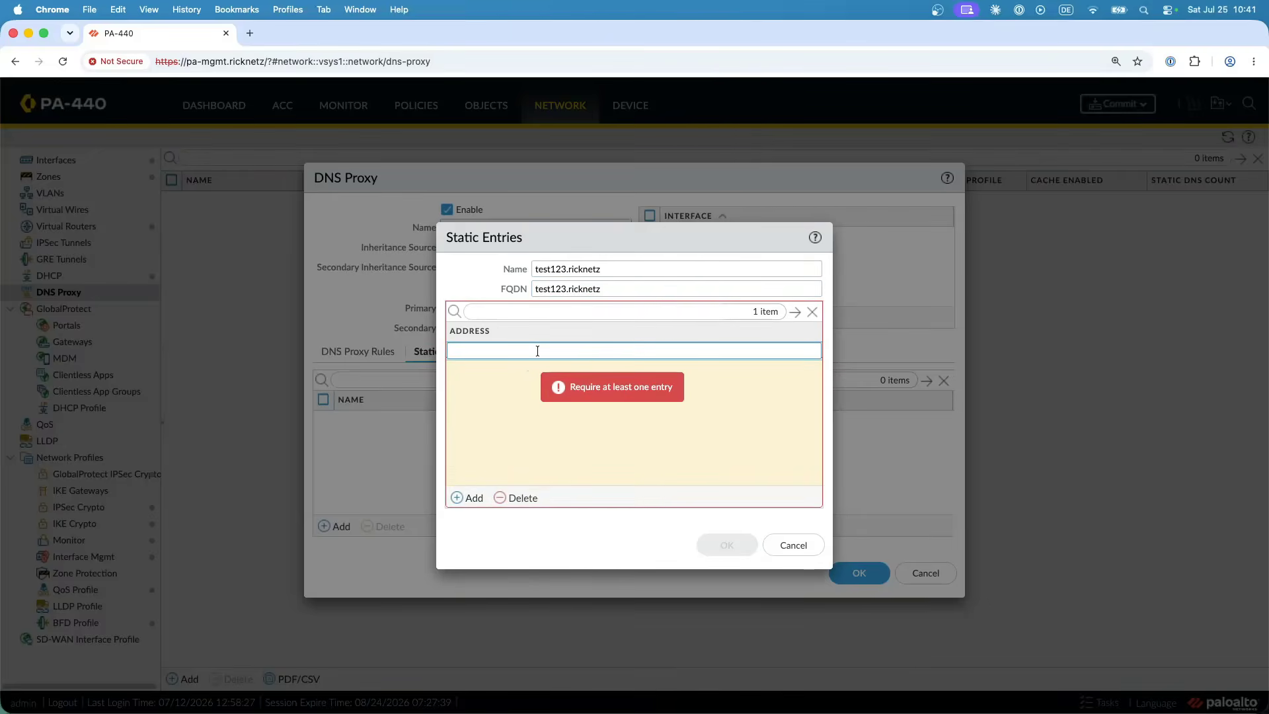
pyautogui.write('192.168.4.4.4')
pyautogui.press('BackSpace')
pyautogui.write('4.44')
pyautogui.click(567, 534)
pyautogui.click(727, 545)
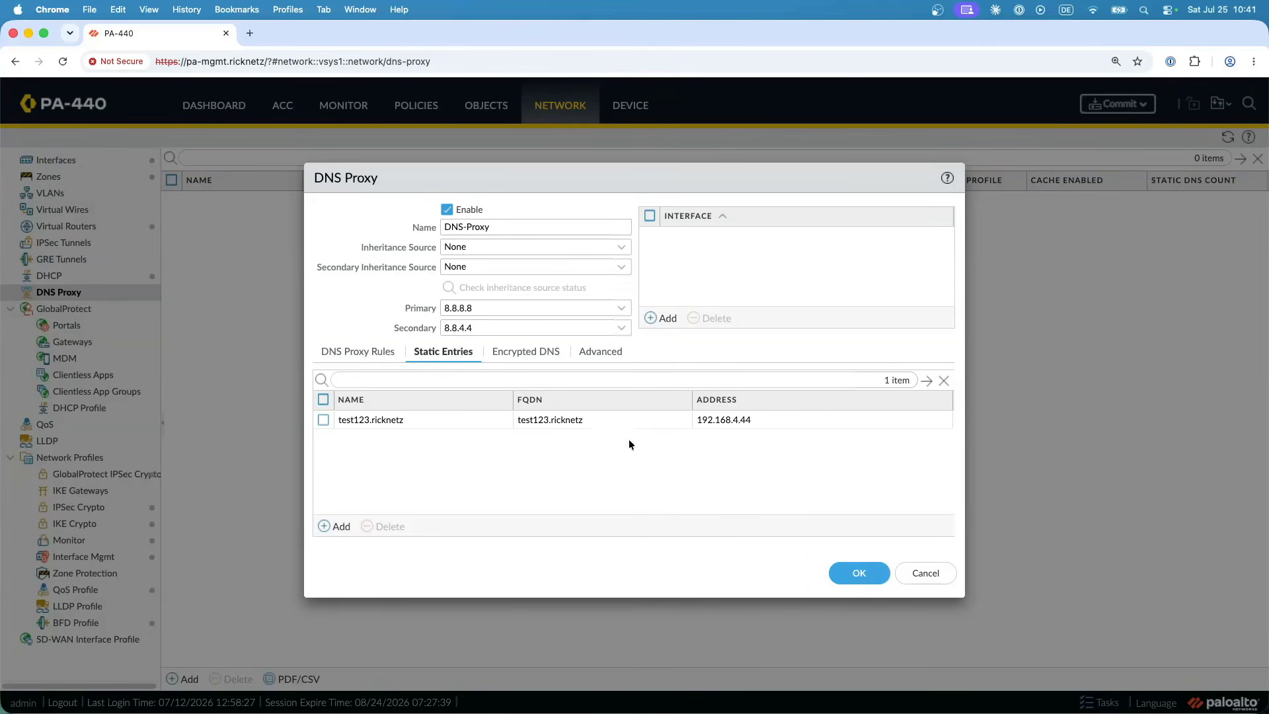
# - Examine the DNS proxy's encrypted DNS options, enabling them only for viewing, and its advanced query and cache settings
pyautogui.click(529, 352)
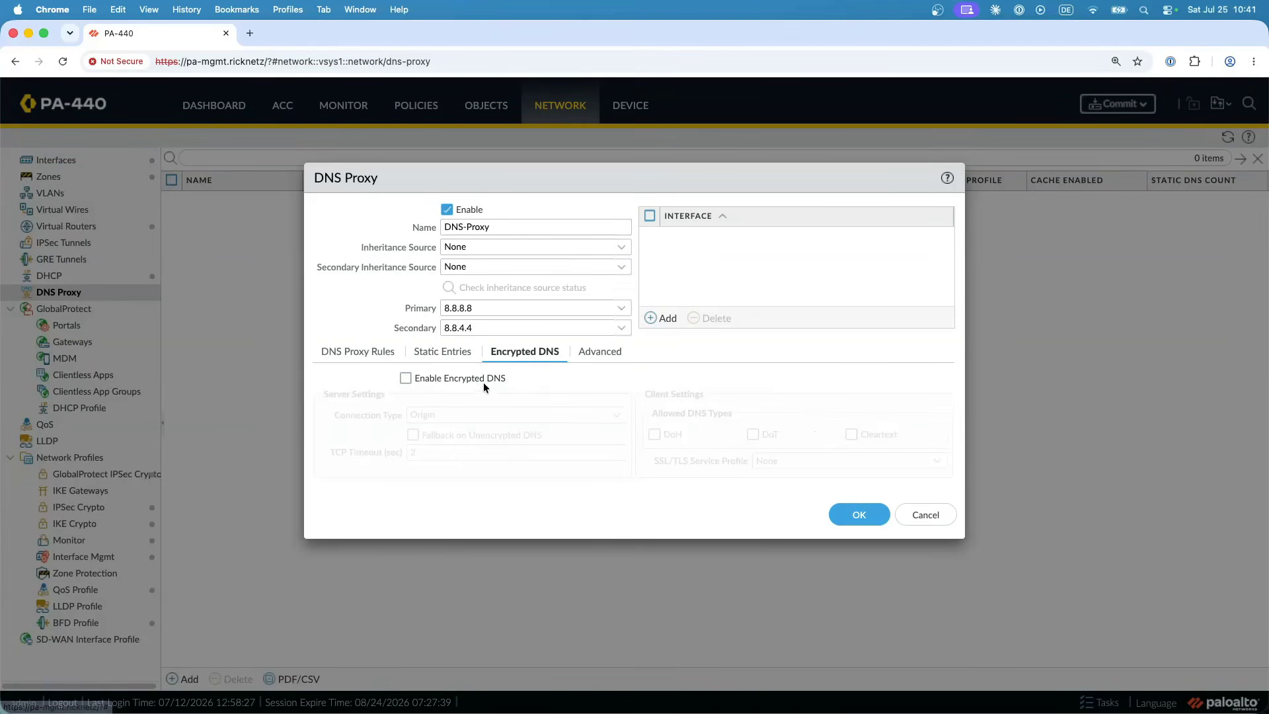
pyautogui.click(405, 378)
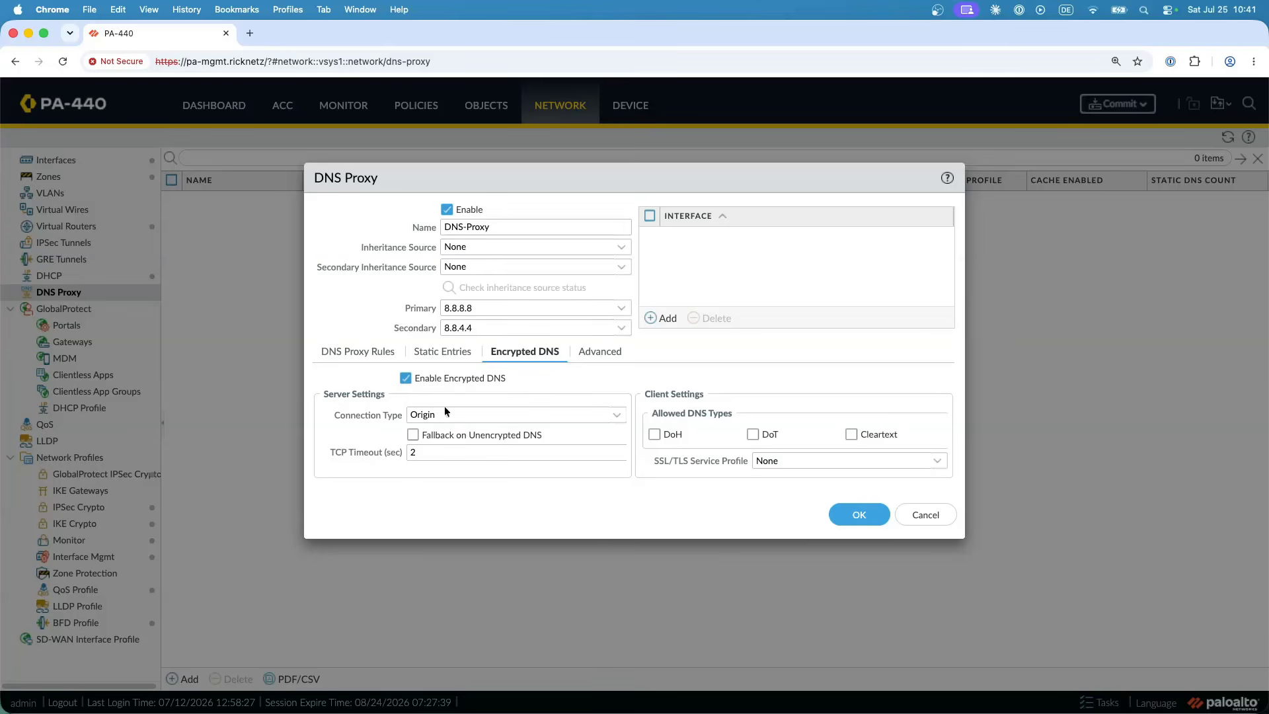
pyautogui.click(405, 378)
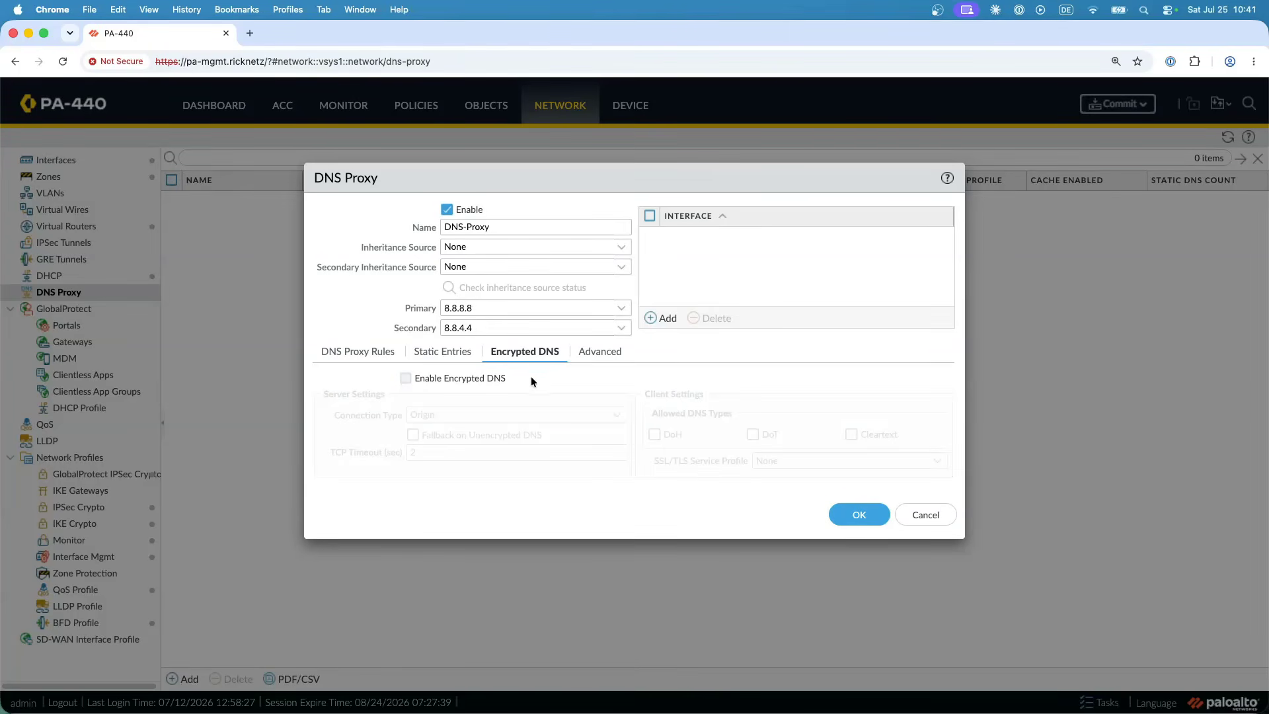
pyautogui.click(599, 352)
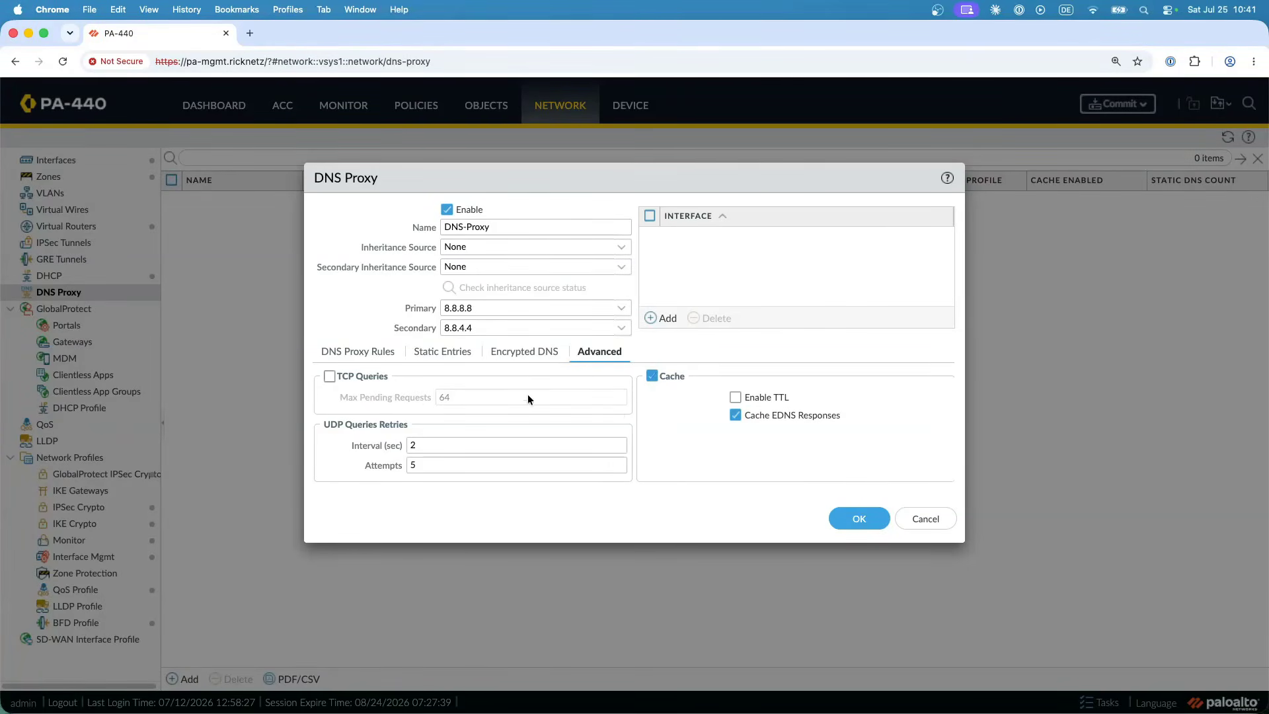
pyautogui.click(368, 354)
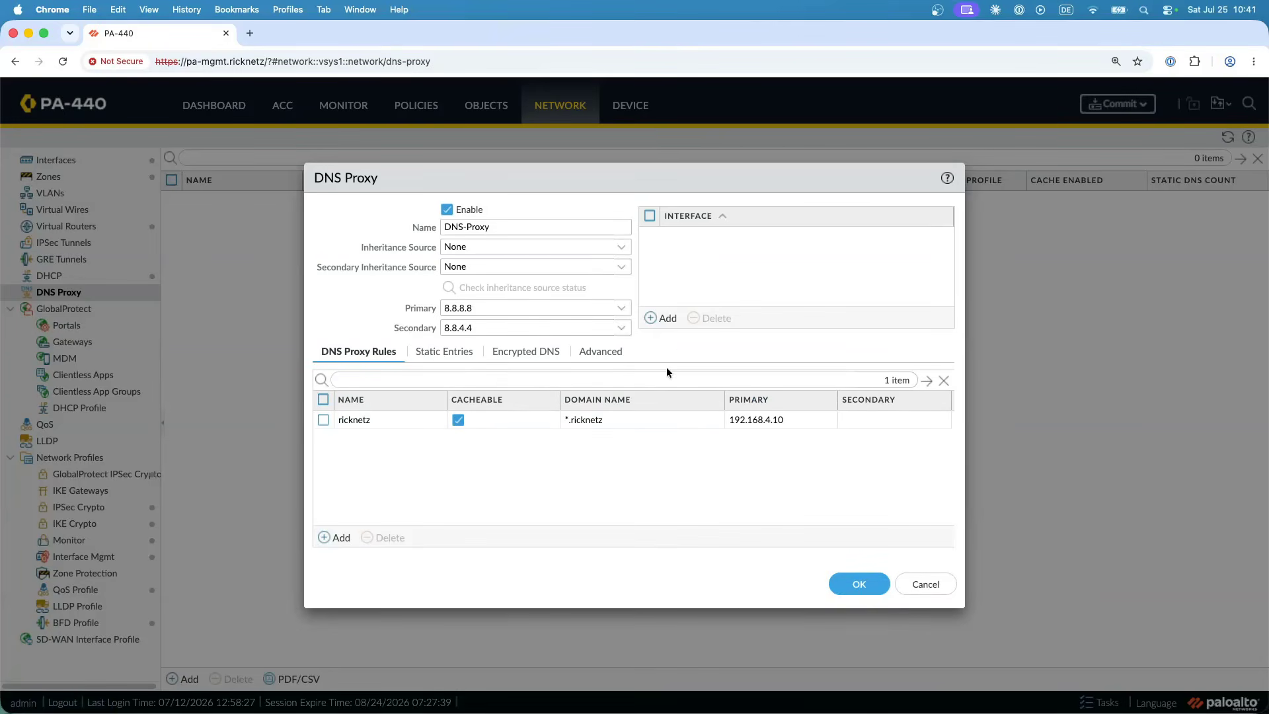
# - Save the DNS proxy and commit all changes to the firewall
pyautogui.click(852, 583)
pyautogui.click(1144, 111)
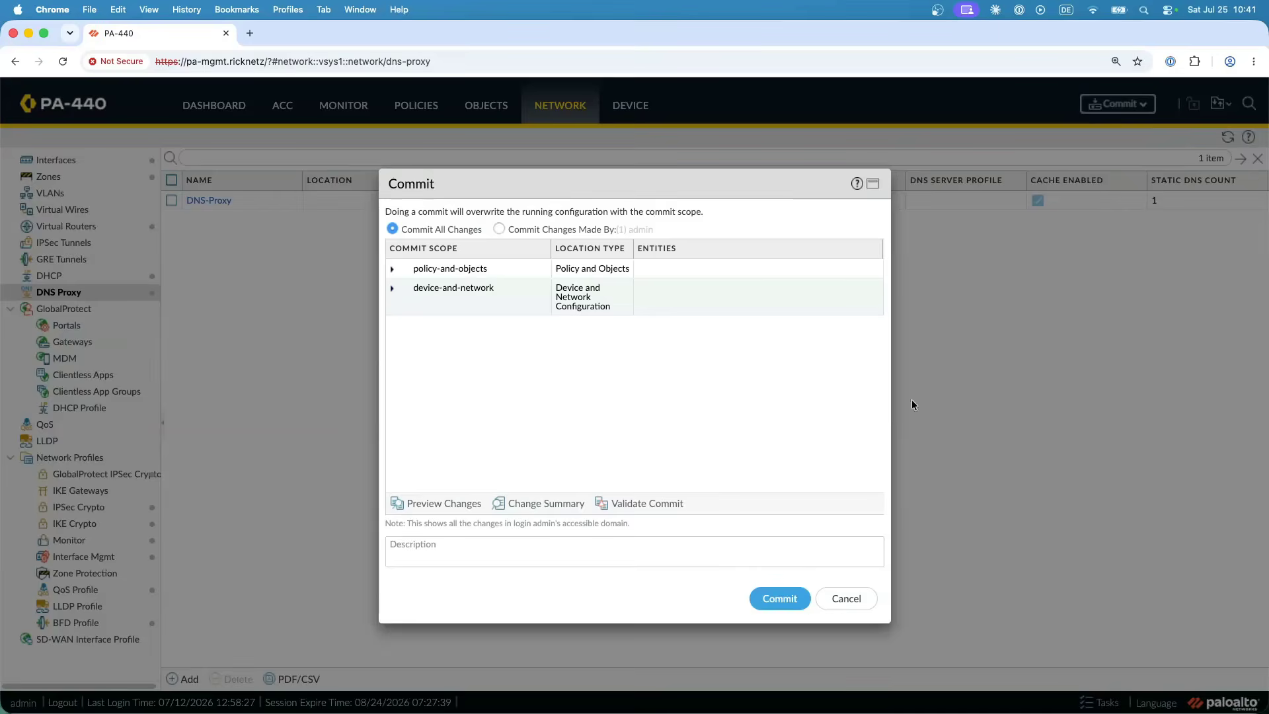
pyautogui.click(776, 598)
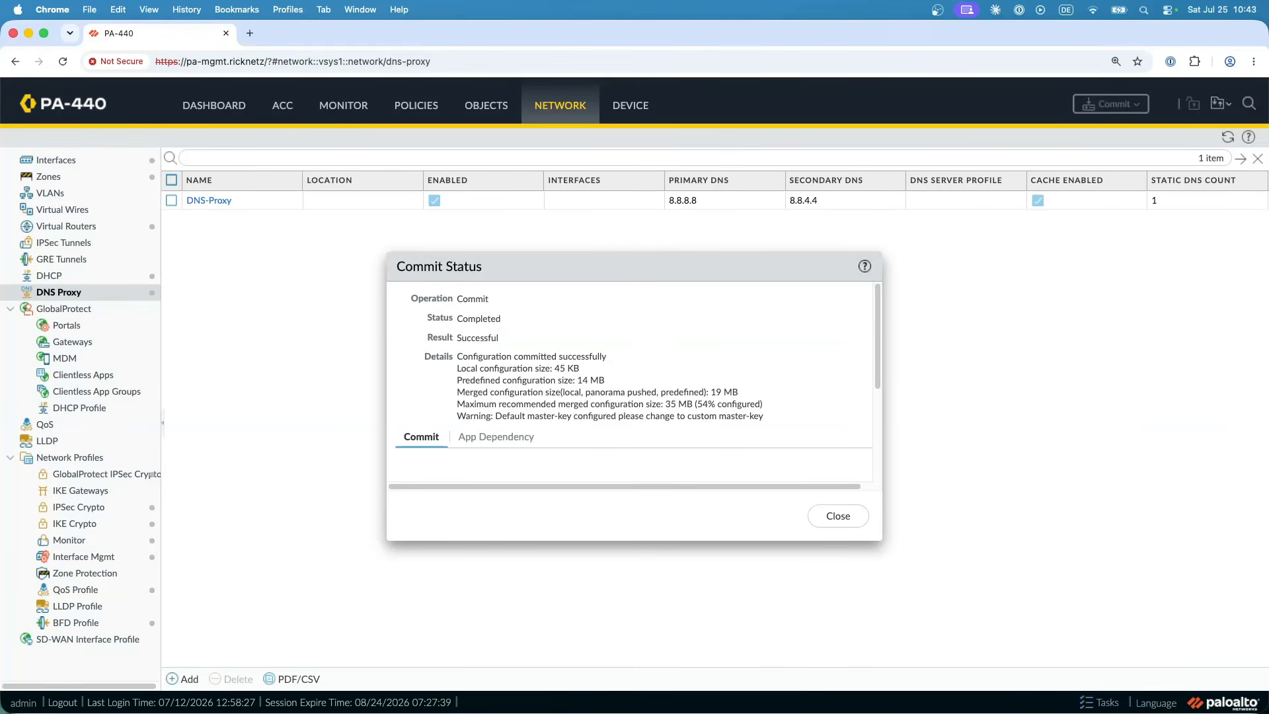
# - Switch to the terminal and query netsums.com against 192.168.4.1 using dig with +short, stopping the lookup while it hangs
pyautogui.press('super+Tab')
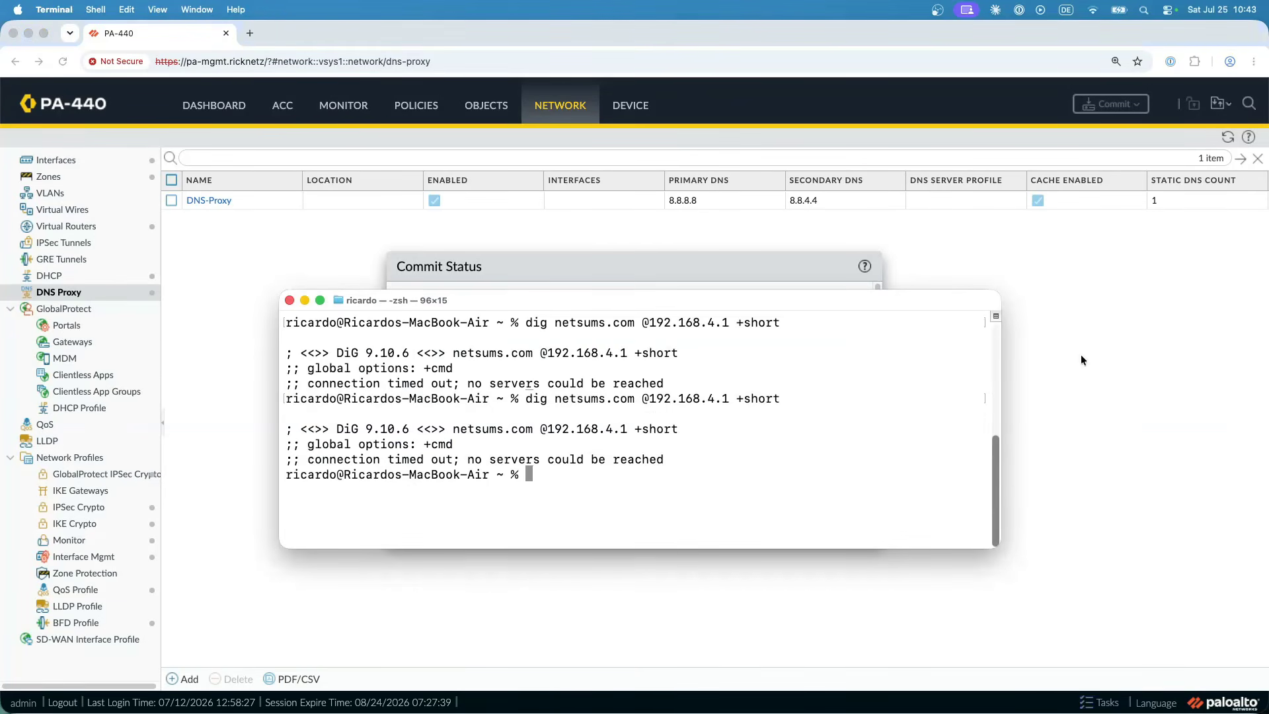
pyautogui.press('Up')
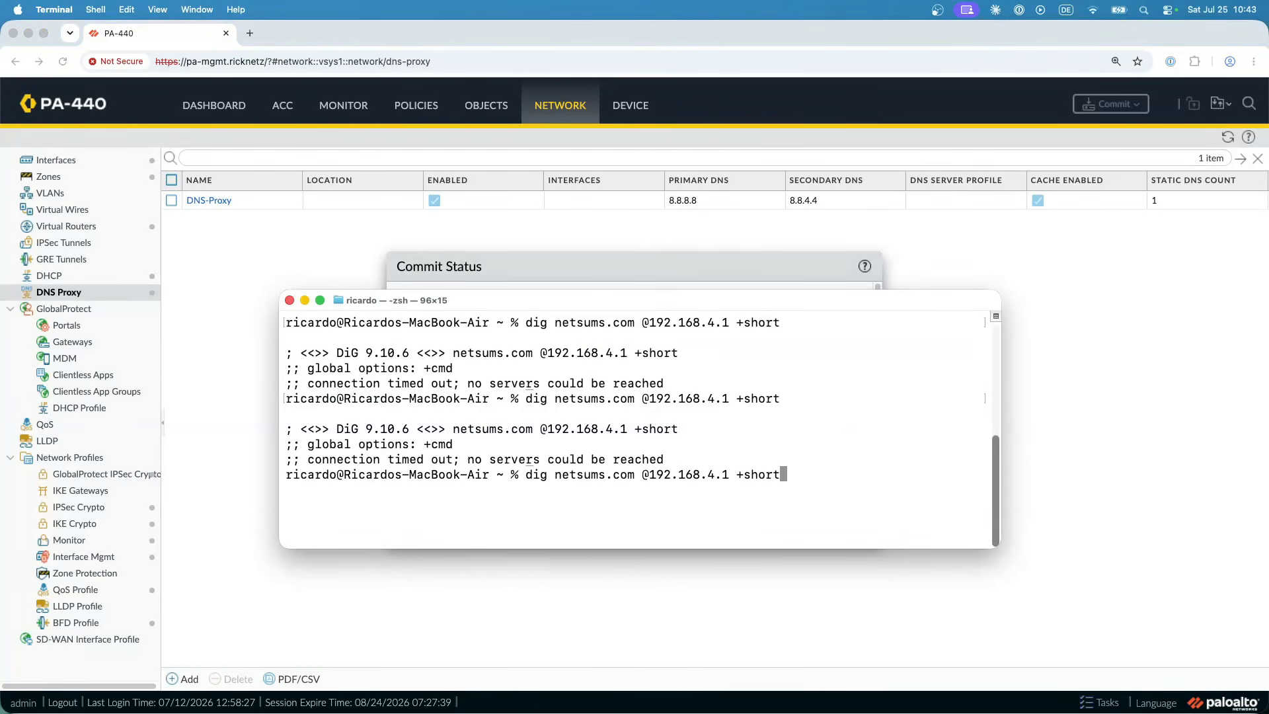
pyautogui.press('Return')
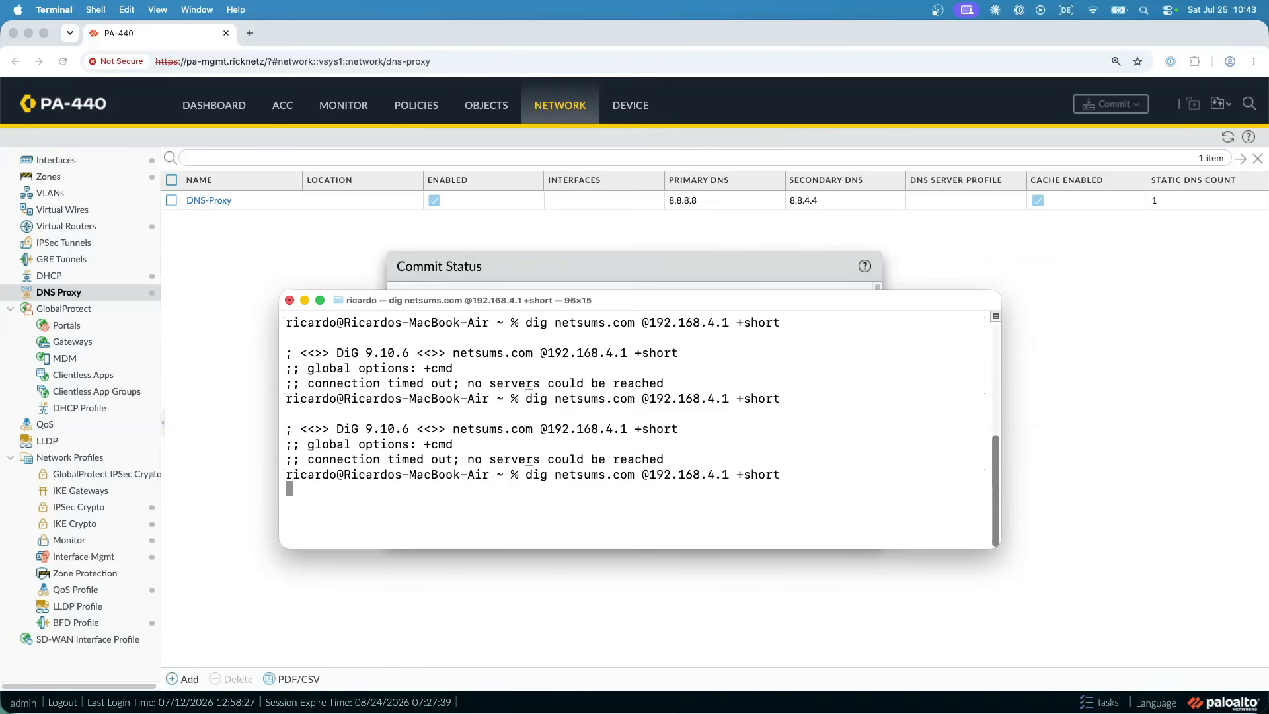
pyautogui.hotkey('ctrl', 'c')
# - Query test123.ricknetz against 192.168.4.1 with dig and +short, and interrupt the pending lookup
pyautogui.press('Up')
pyautogui.press('Left')
pyautogui.press('Left')
pyautogui.press('Left')
pyautogui.press('Left')
pyautogui.press('Left')
pyautogui.press('Left')
pyautogui.press('Left')
pyautogui.press('Left')
pyautogui.press('Left')
pyautogui.press('Left')
pyautogui.press('Left')
pyautogui.press('Left')
pyautogui.press('Left')
pyautogui.press('Left')
pyautogui.press('Left')
pyautogui.press('Left')
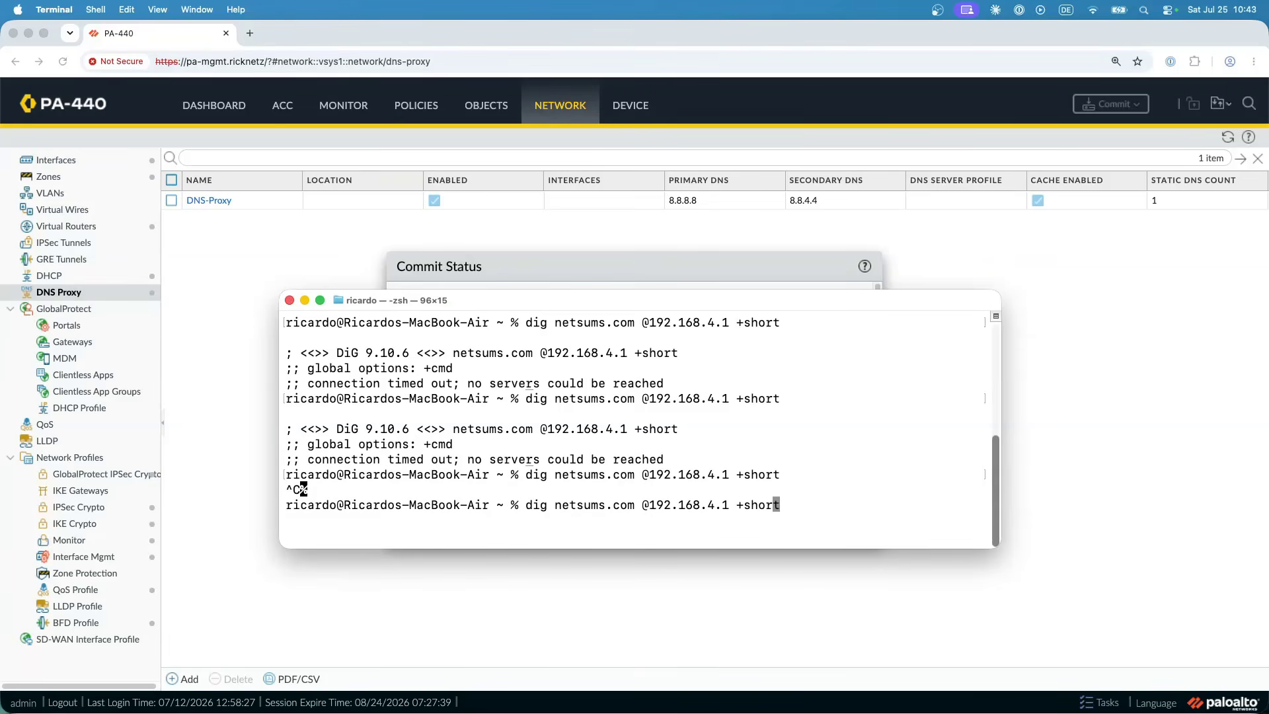
pyautogui.press('Left')
pyautogui.press('Left')
pyautogui.press('Left')
pyautogui.press('Left')
pyautogui.press('Left')
pyautogui.press('Left')
pyautogui.press('Left')
pyautogui.press('Left')
pyautogui.press('BackSpace')
pyautogui.press('BackSpace')
pyautogui.press('BackSpace')
pyautogui.press('BackSpace')
pyautogui.press('BackSpace')
pyautogui.press('BackSpace')
pyautogui.press('BackSpace')
pyautogui.press('Delete')
pyautogui.press('Delete')
pyautogui.press('Delete')
pyautogui.press('Delete')
pyautogui.write('test12')
pyautogui.write('3.ricknet')
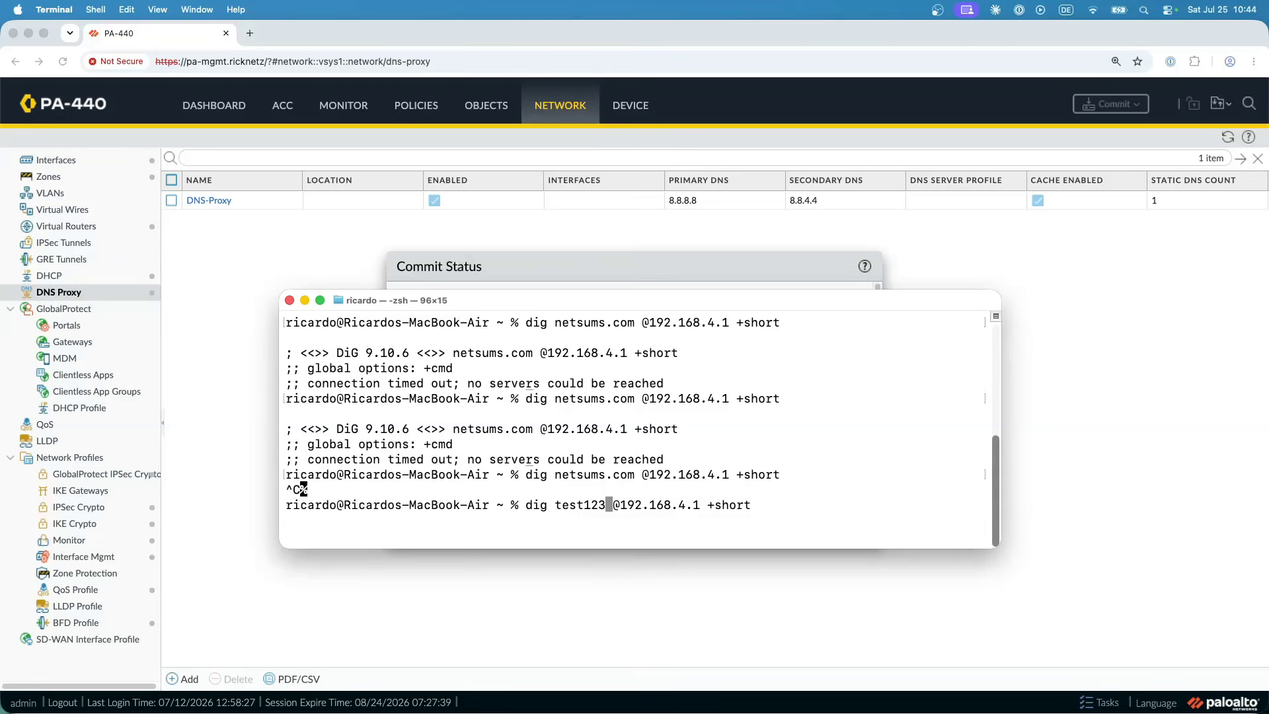
pyautogui.write('z')
pyautogui.press('Return')
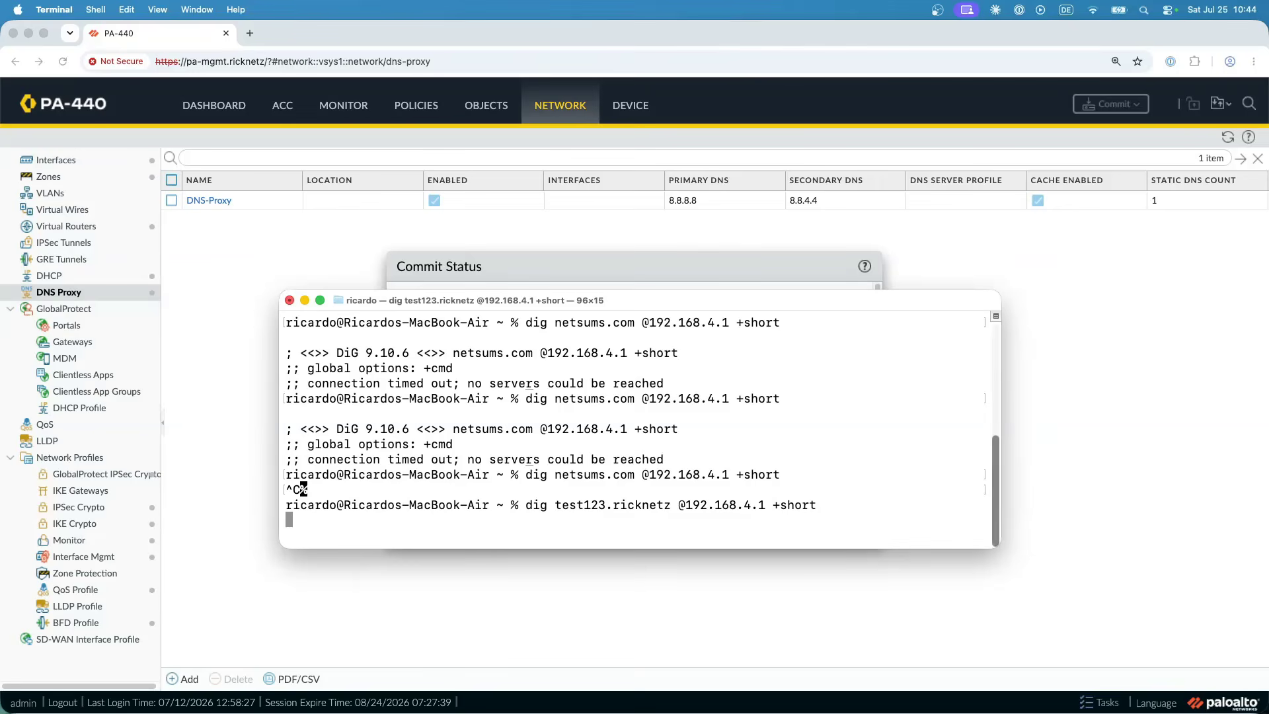
pyautogui.hotkey('ctrl', 'c')
# - Query pa-mgmt.ricknetz against 192.168.4.1 with dig and +short, and interrupt the pending lookup
pyautogui.press('Up')
pyautogui.press('Left')
pyautogui.press('Left')
pyautogui.press('Left')
pyautogui.press('Left')
pyautogui.press('Left')
pyautogui.press('Left')
pyautogui.press('Left')
pyautogui.press('Left')
pyautogui.press('Left')
pyautogui.press('Left')
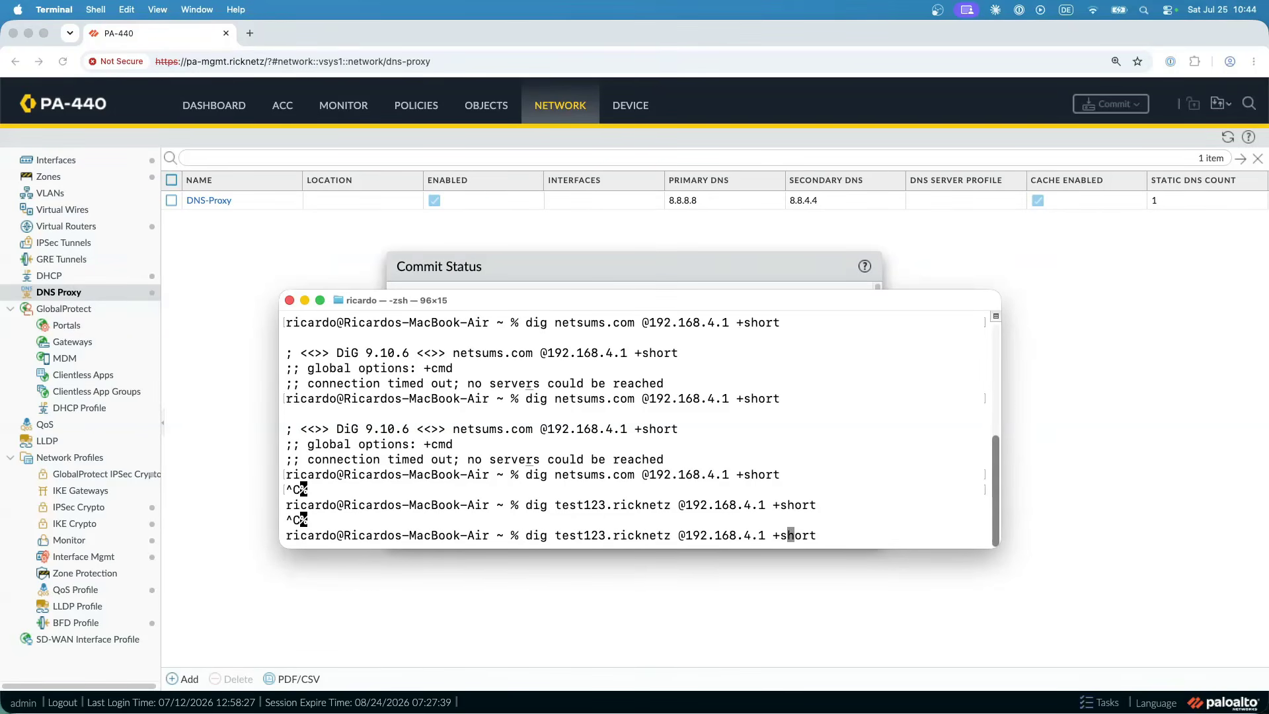
pyautogui.press('Left')
pyautogui.press('Left')
pyautogui.press('Left')
pyautogui.press('Left')
pyautogui.press('Left')
pyautogui.press('Left')
pyautogui.press('Left')
pyautogui.press('Left')
pyautogui.press('Left')
pyautogui.press('Left')
pyautogui.press('Left')
pyautogui.press('Left')
pyautogui.press('Left')
pyautogui.press('Left')
pyautogui.press('Left')
pyautogui.press('Left')
pyautogui.press('Left')
pyautogui.press('Left')
pyautogui.press('Left')
pyautogui.press('BackSpace')
pyautogui.press('BackSpace')
pyautogui.press('BackSpace')
pyautogui.press('BackSpace')
pyautogui.press('BackSpace')
pyautogui.press('BackSpace')
pyautogui.press('BackSpace')
pyautogui.write('pa-mgmt')
pyautogui.press('Return')
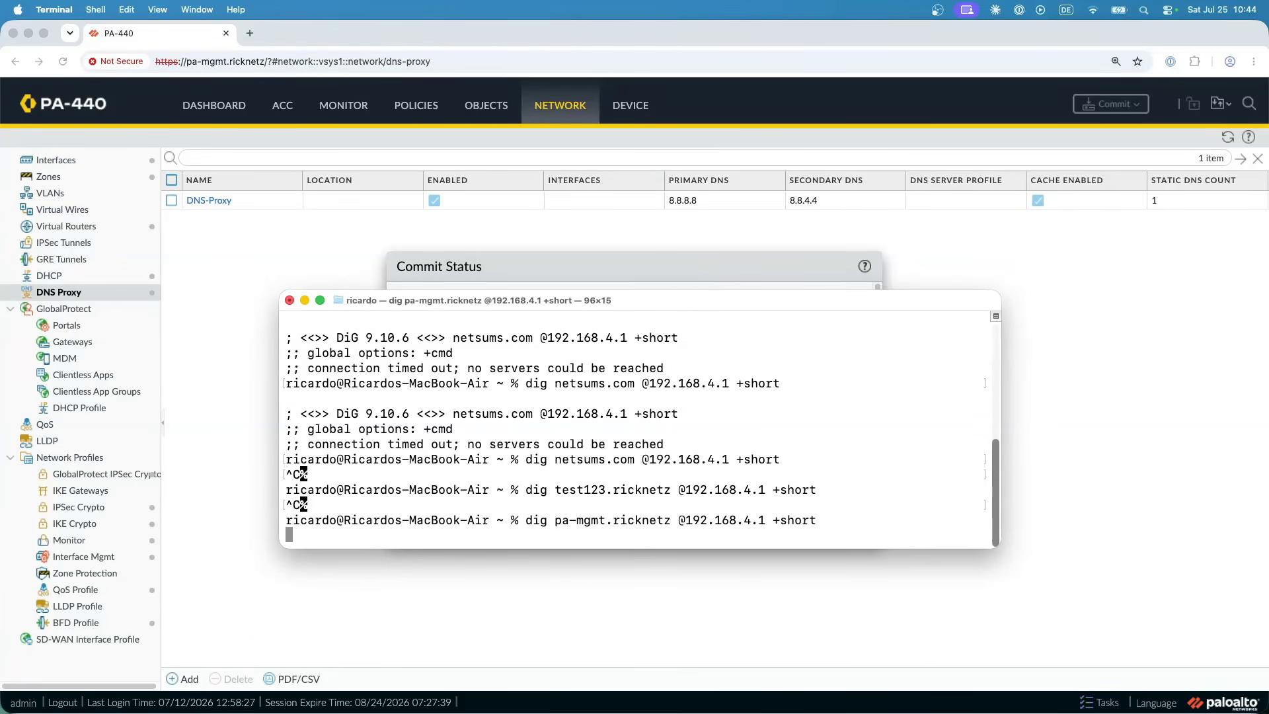
pyautogui.hotkey('ctrl', 'c')
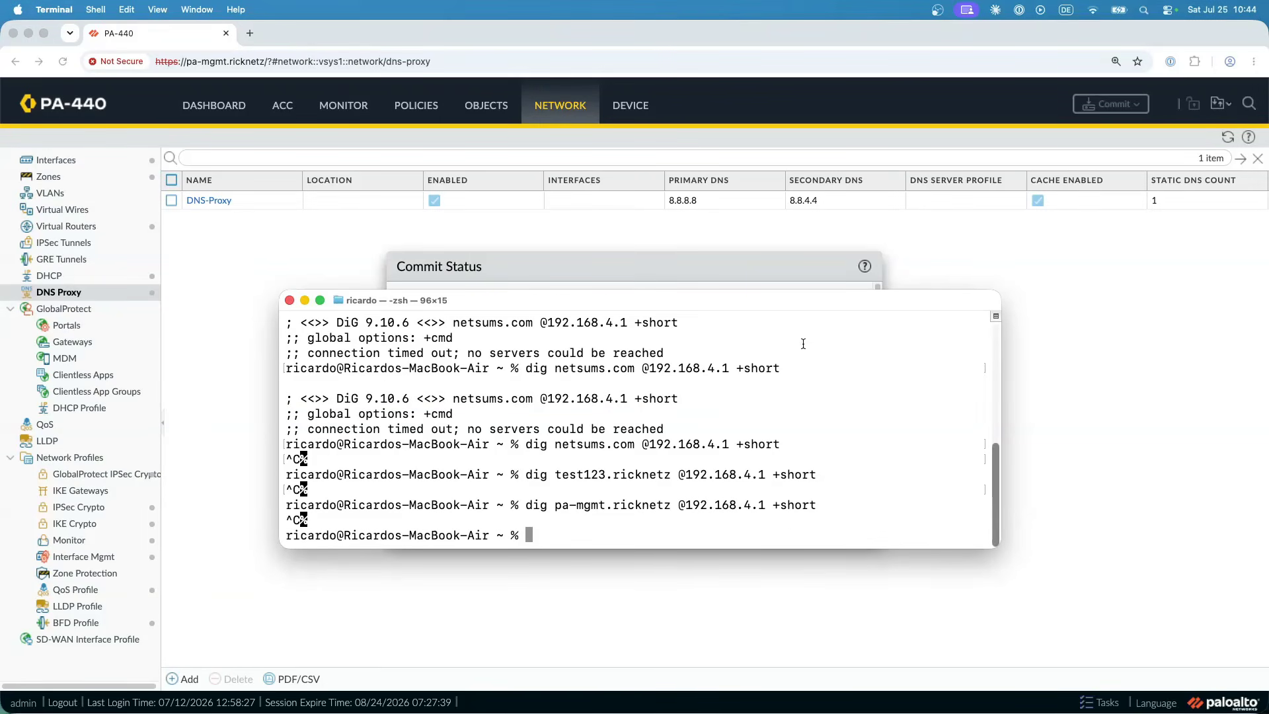
# - Return to the firewall's web interface, dismiss the commit status, and add interface ethernet1/1 to the DNS-Proxy object
pyautogui.click(760, 263)
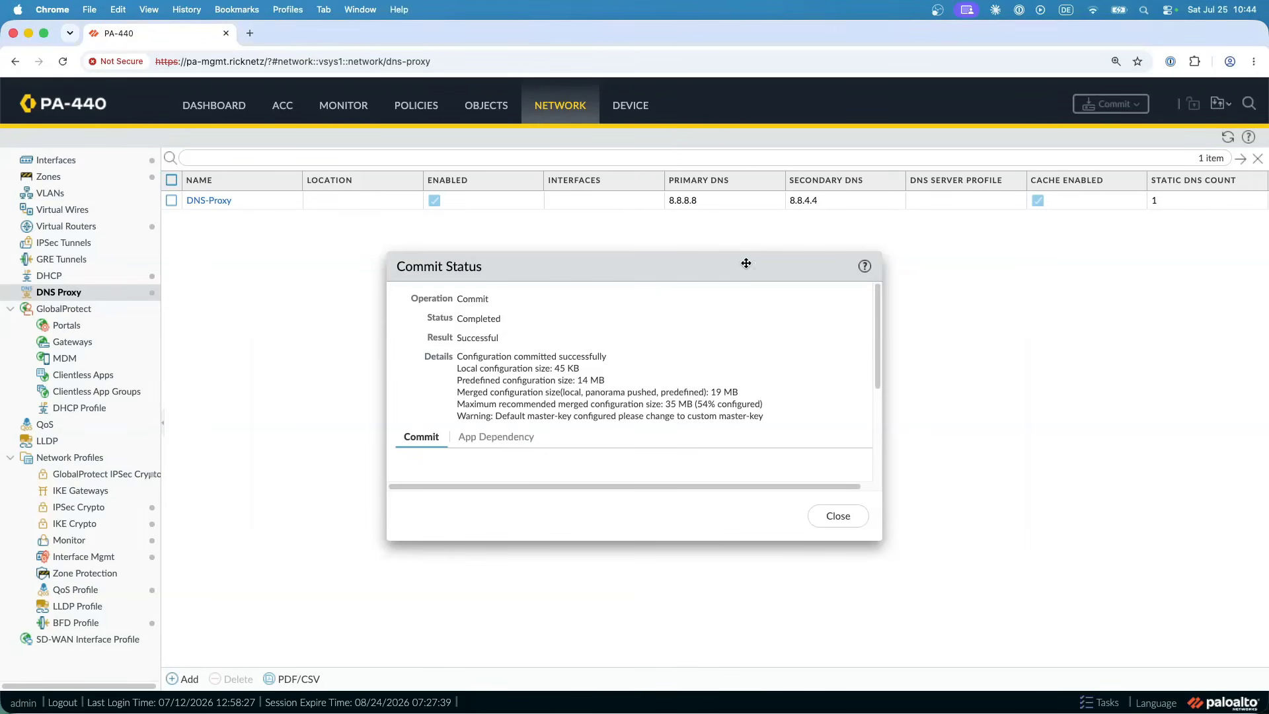
pyautogui.click(838, 516)
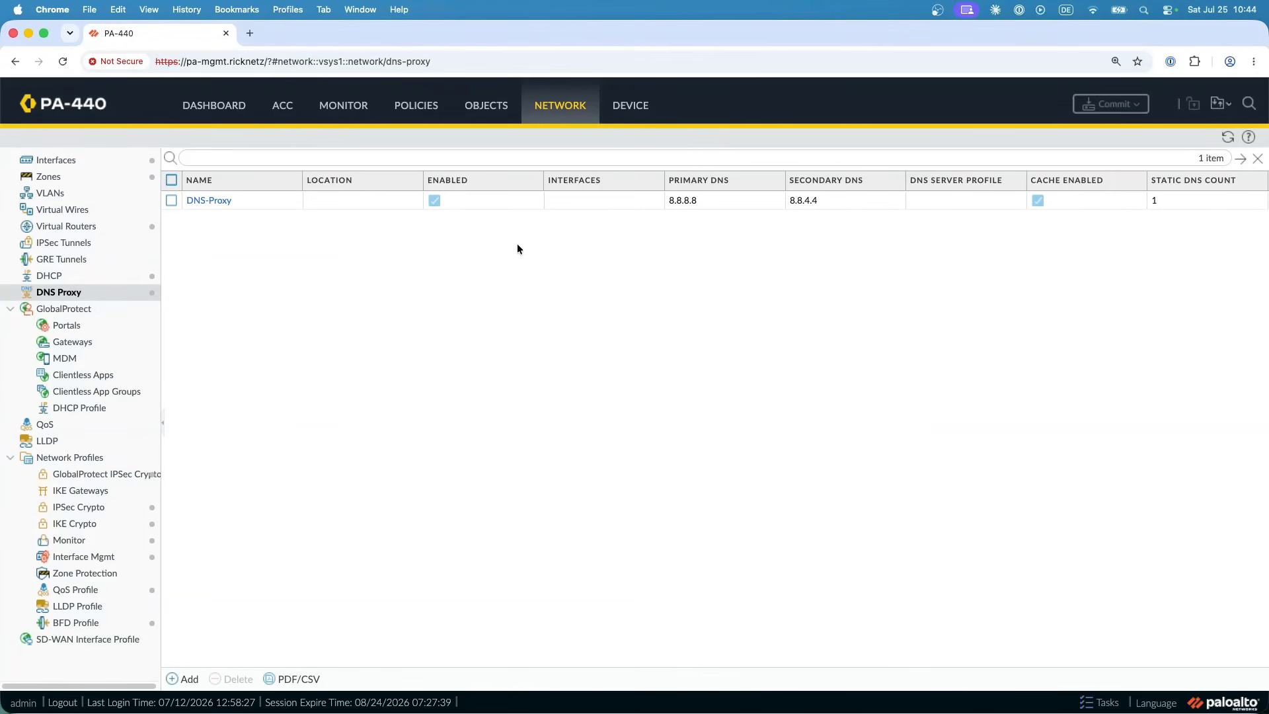
pyautogui.click(224, 203)
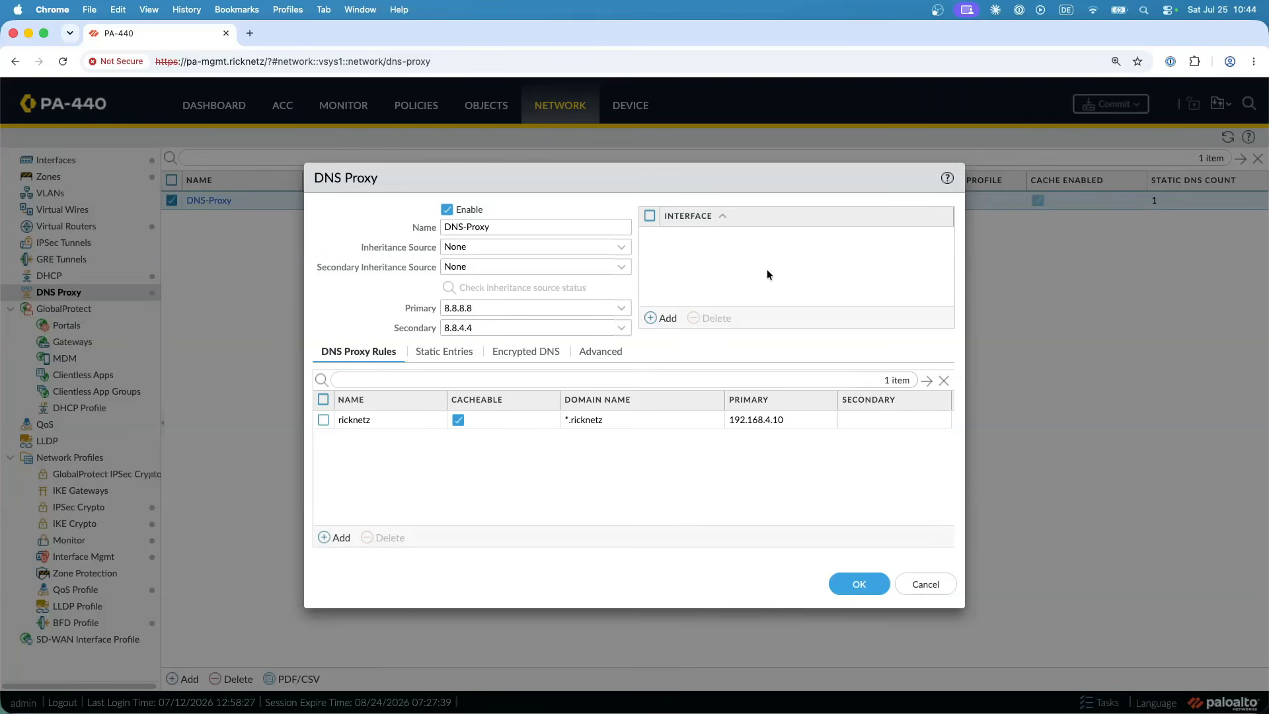
pyautogui.click(666, 322)
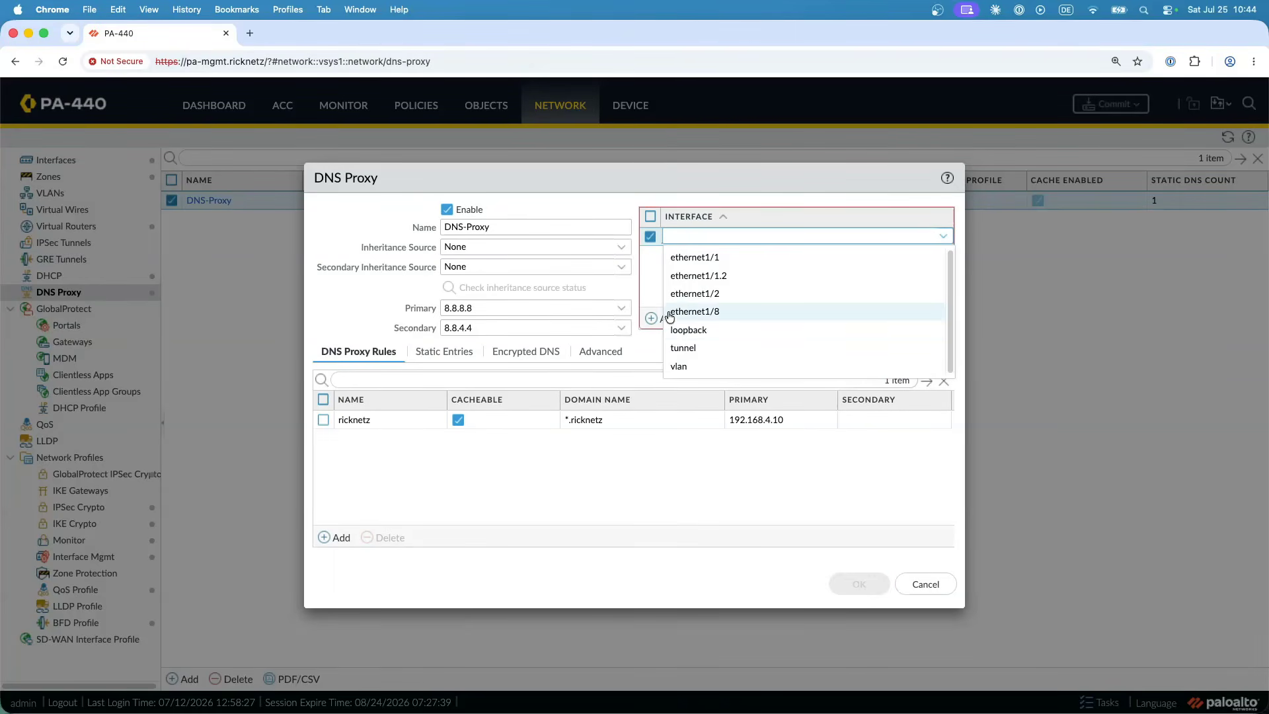
pyautogui.click(735, 263)
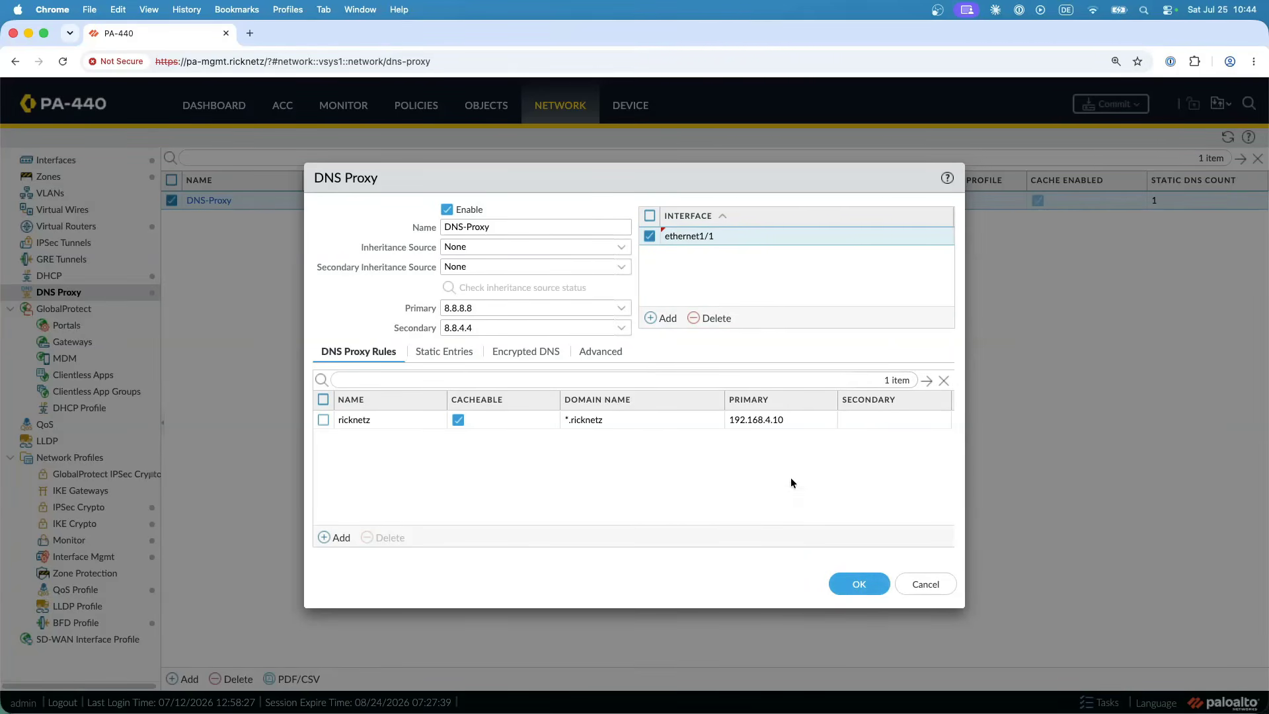
pyautogui.click(857, 584)
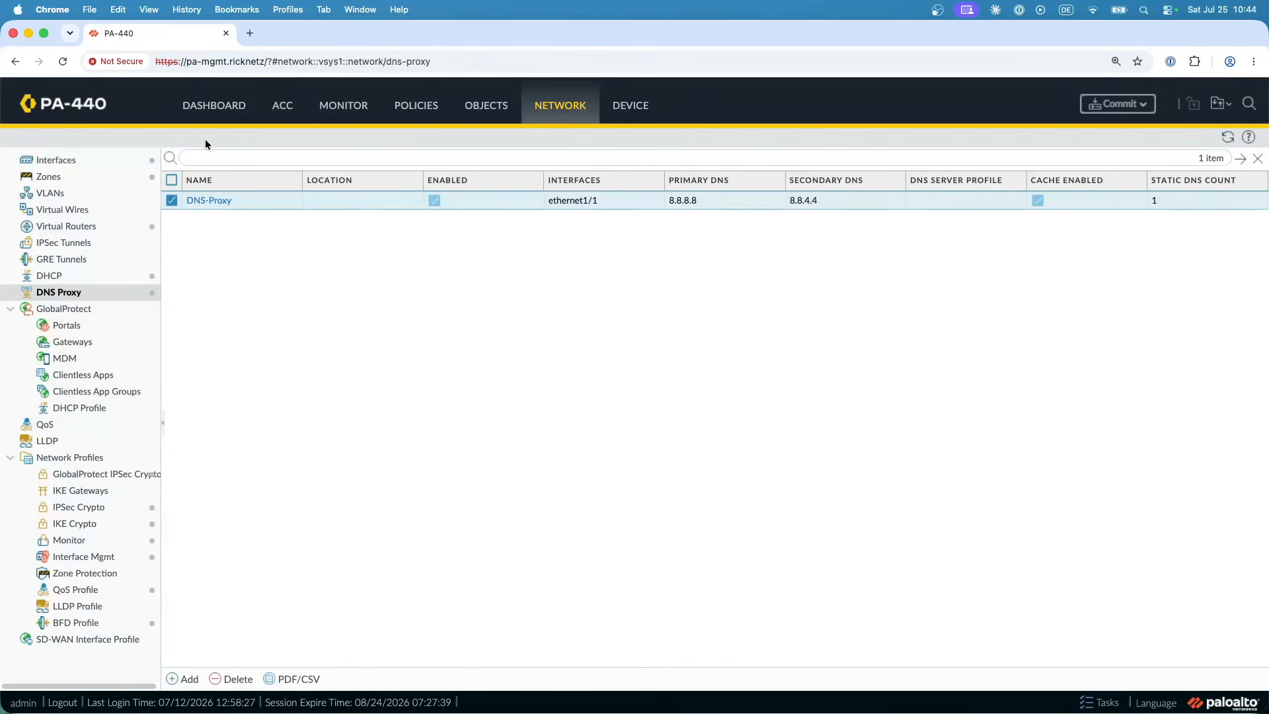
# - Change the IPv4 type of interface ethernet1/3 from DHCP client to Static and save it
pyautogui.click(75, 161)
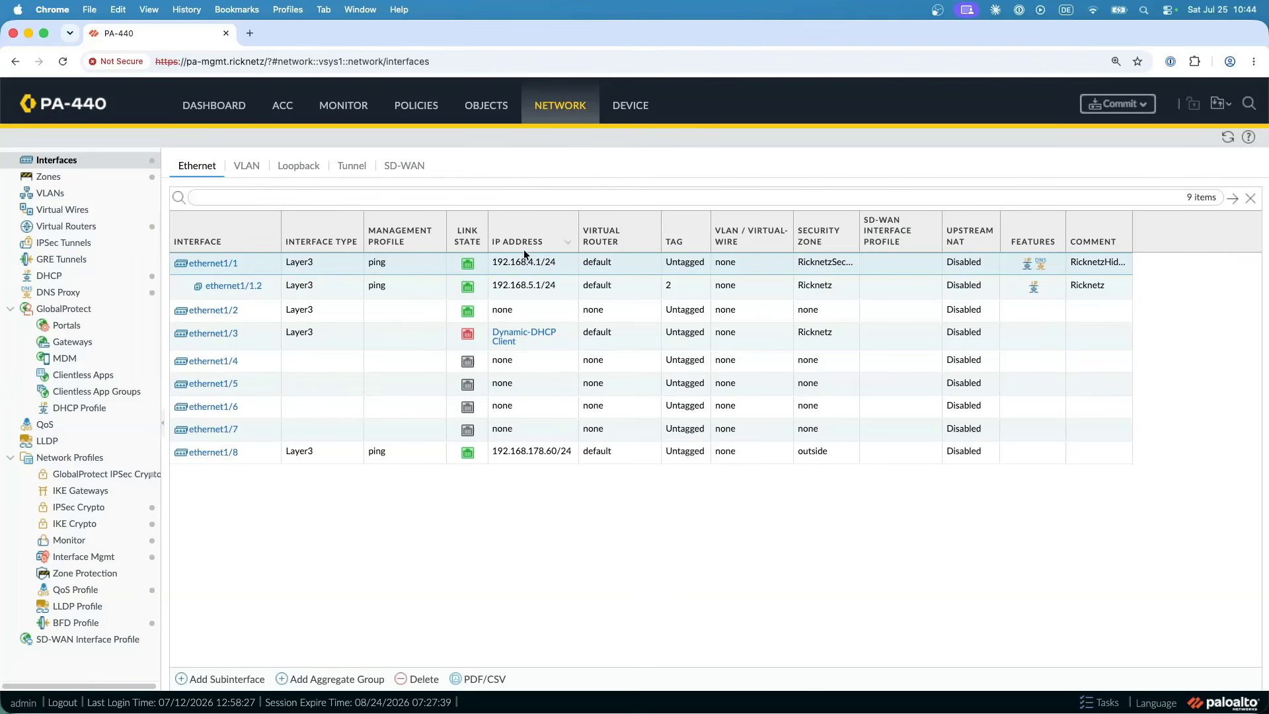
pyautogui.click(213, 333)
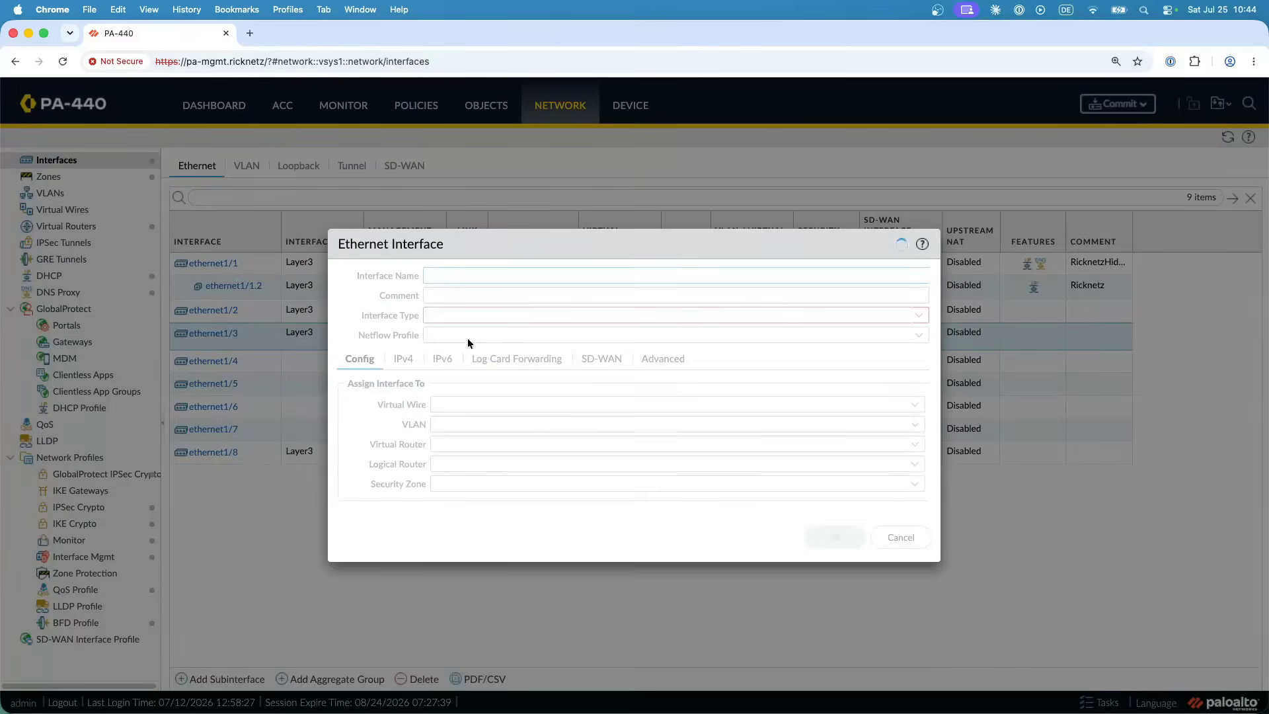
pyautogui.click(404, 358)
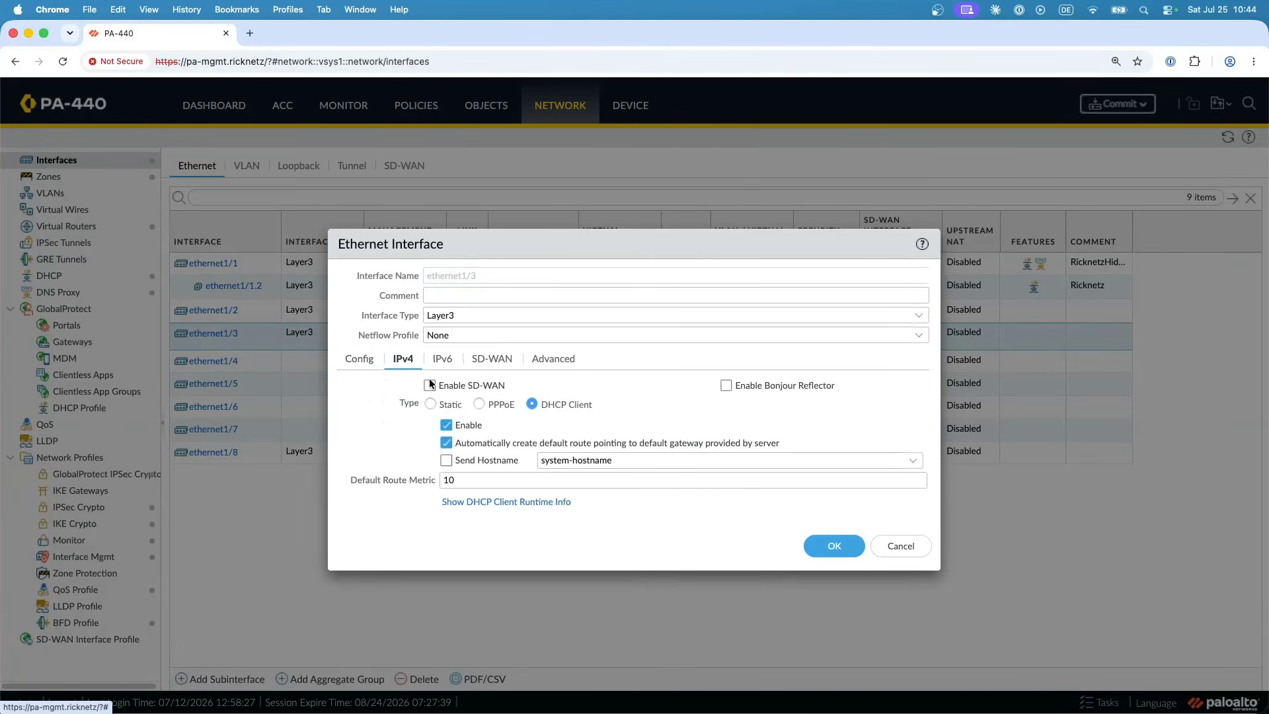
pyautogui.click(430, 404)
pyautogui.click(831, 590)
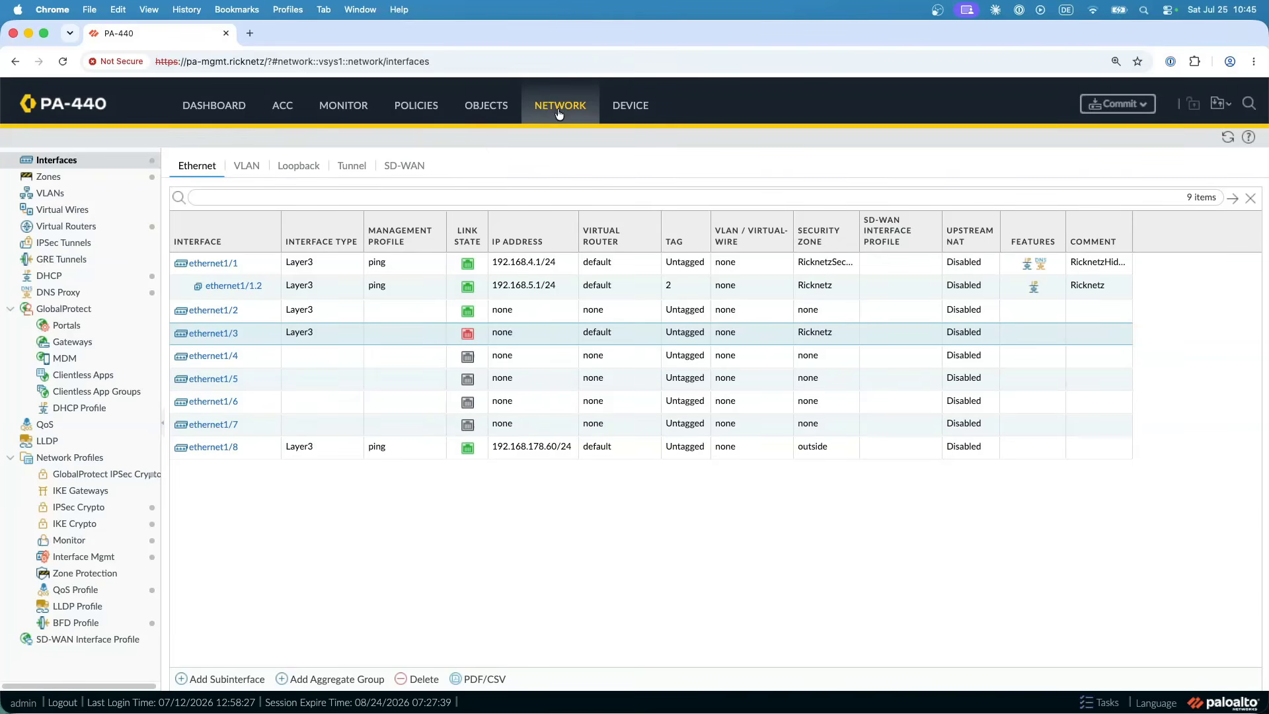
# - Return to the DNS proxy list and commit all pending changes to the firewall
pyautogui.click(82, 295)
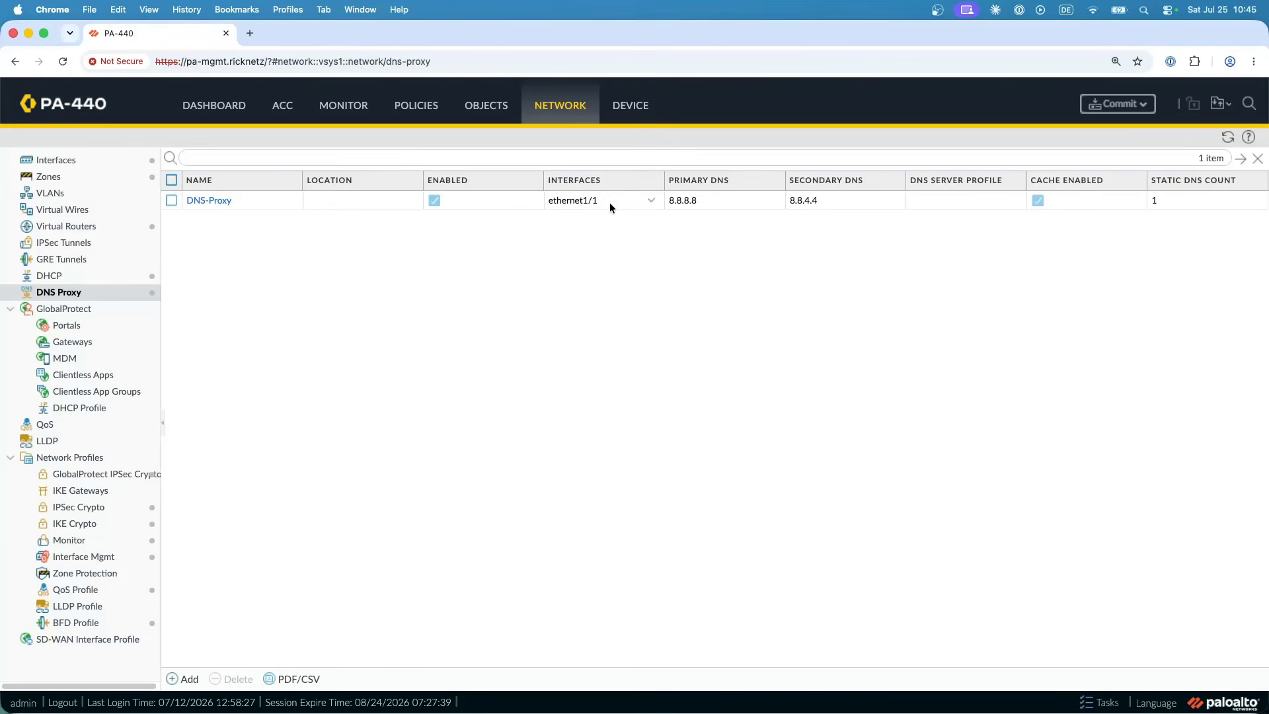
pyautogui.click(1117, 104)
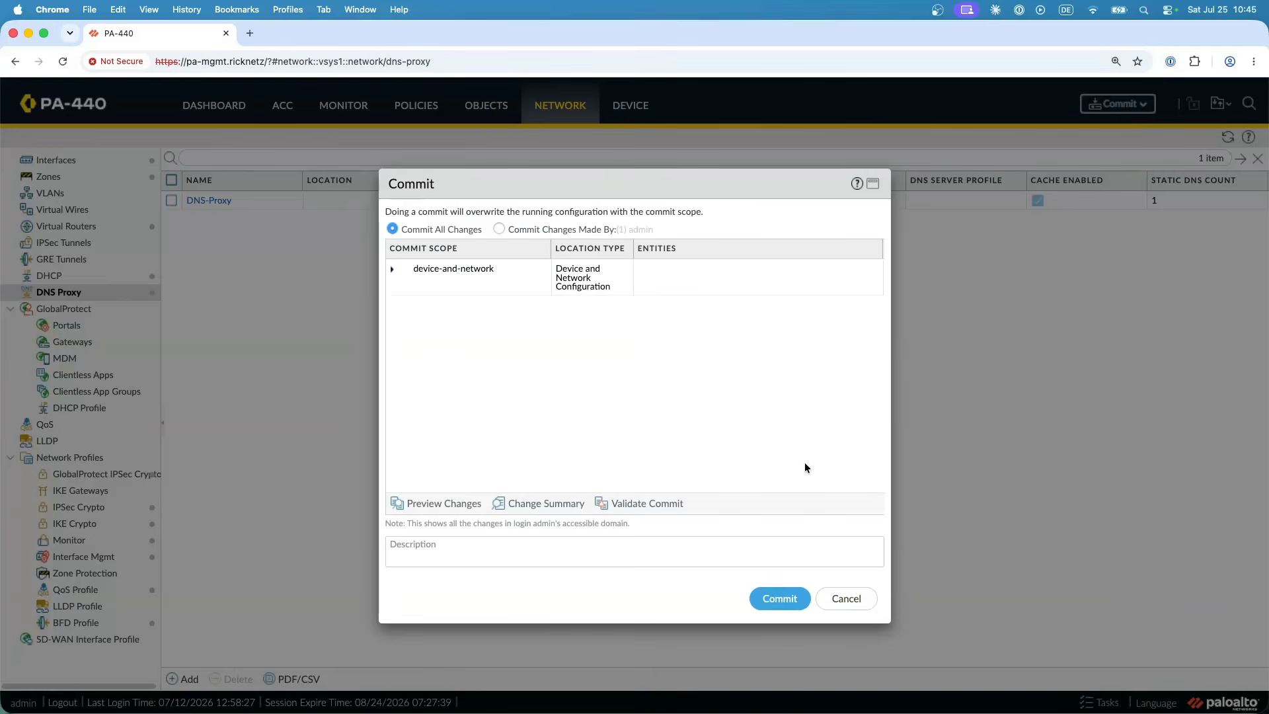
pyautogui.click(781, 598)
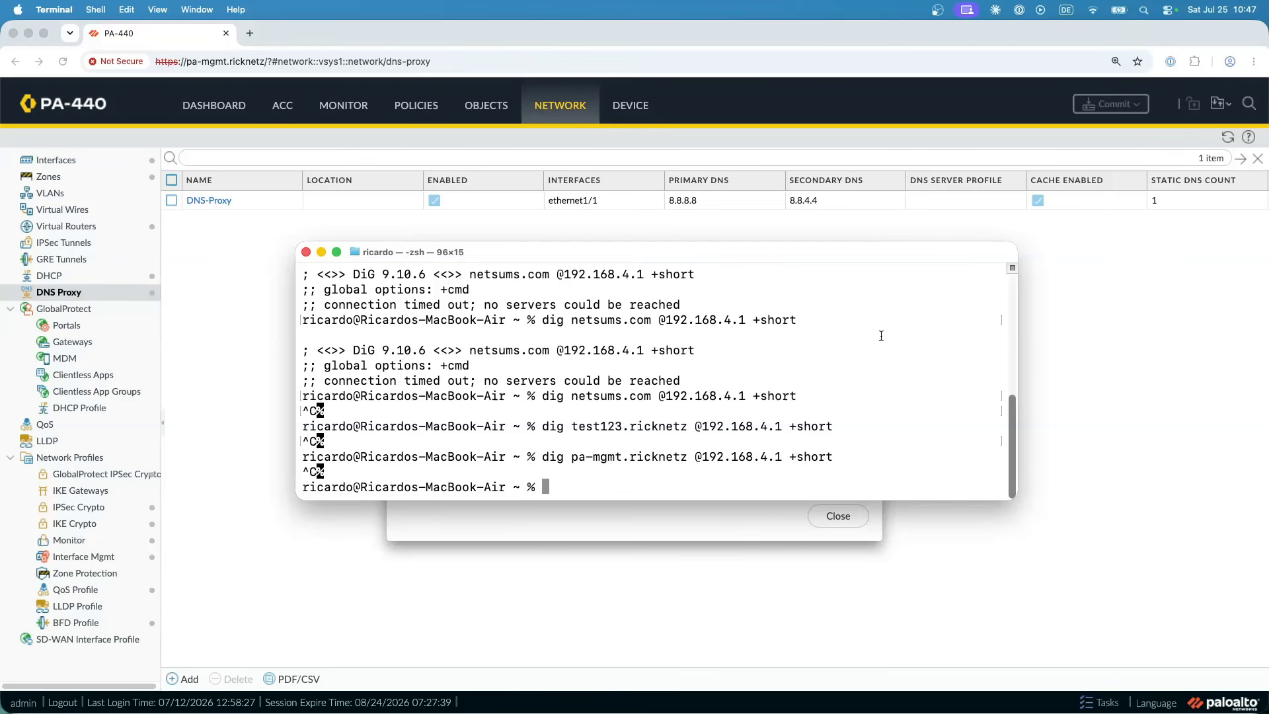
# - Rerun the dig +short lookup of netsums.com against 192.168.4.1 in the terminal
pyautogui.press('Up')
pyautogui.press('Up')
pyautogui.press('Up')
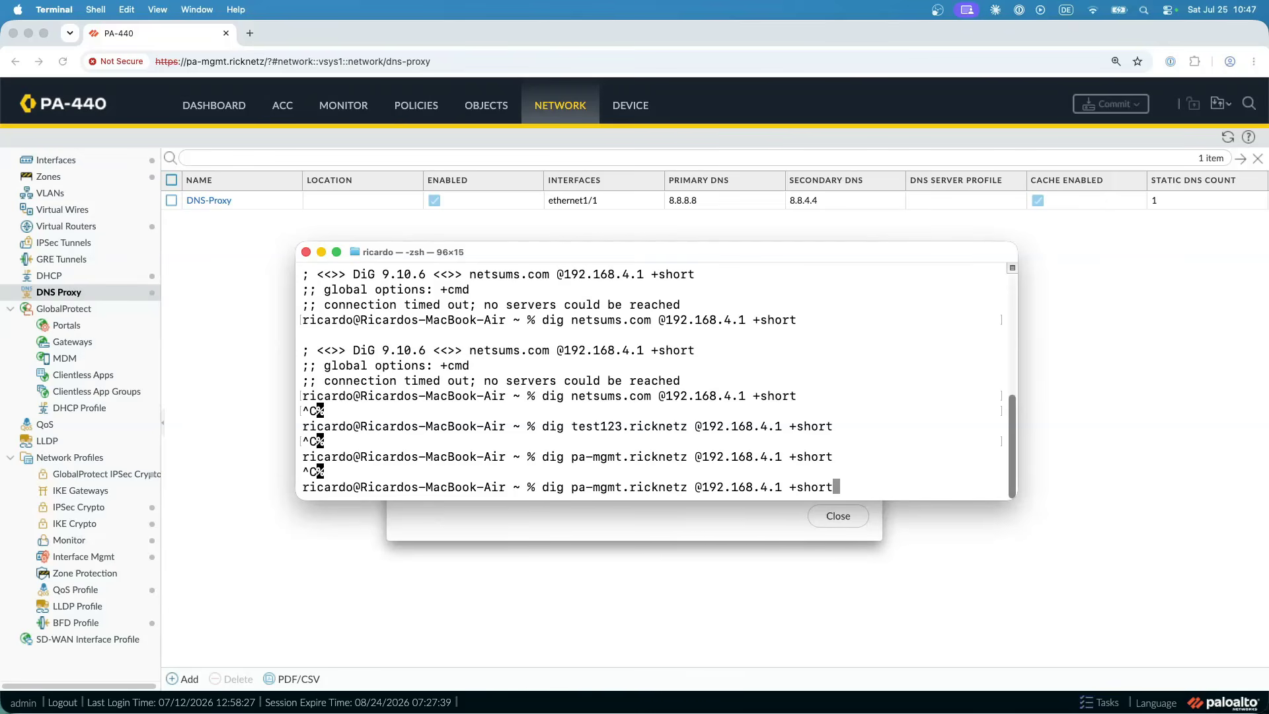
pyautogui.press('Return')
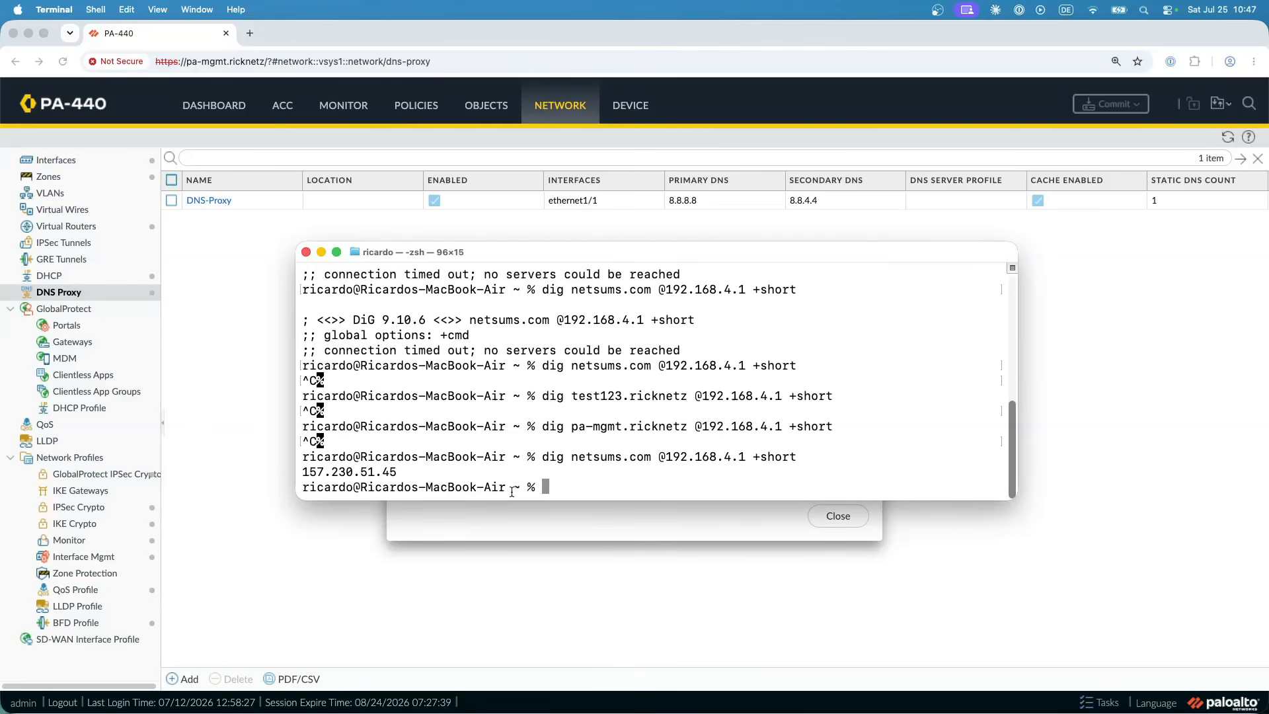
# - Rerun the dig +short lookup of test123.ricknetz against 192.168.4.1 to test the static entry
pyautogui.press('Up')
pyautogui.press('Up')
pyautogui.press('Up')
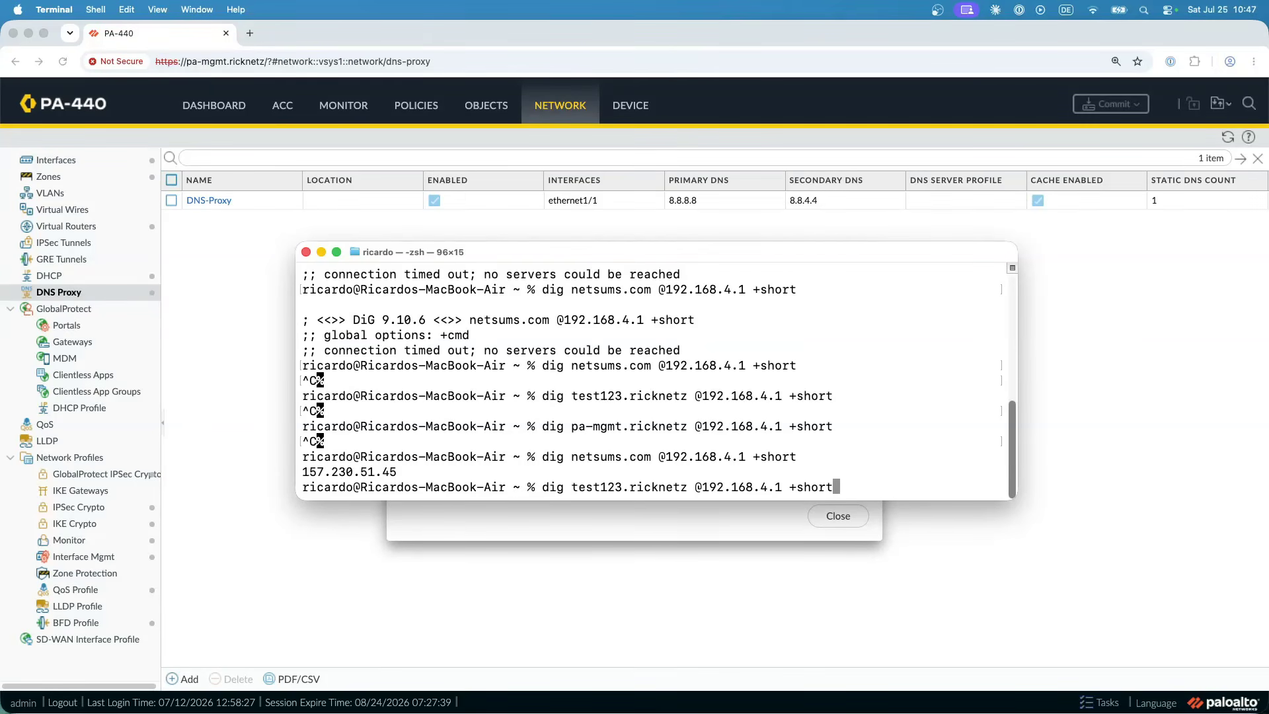
pyautogui.press('Return')
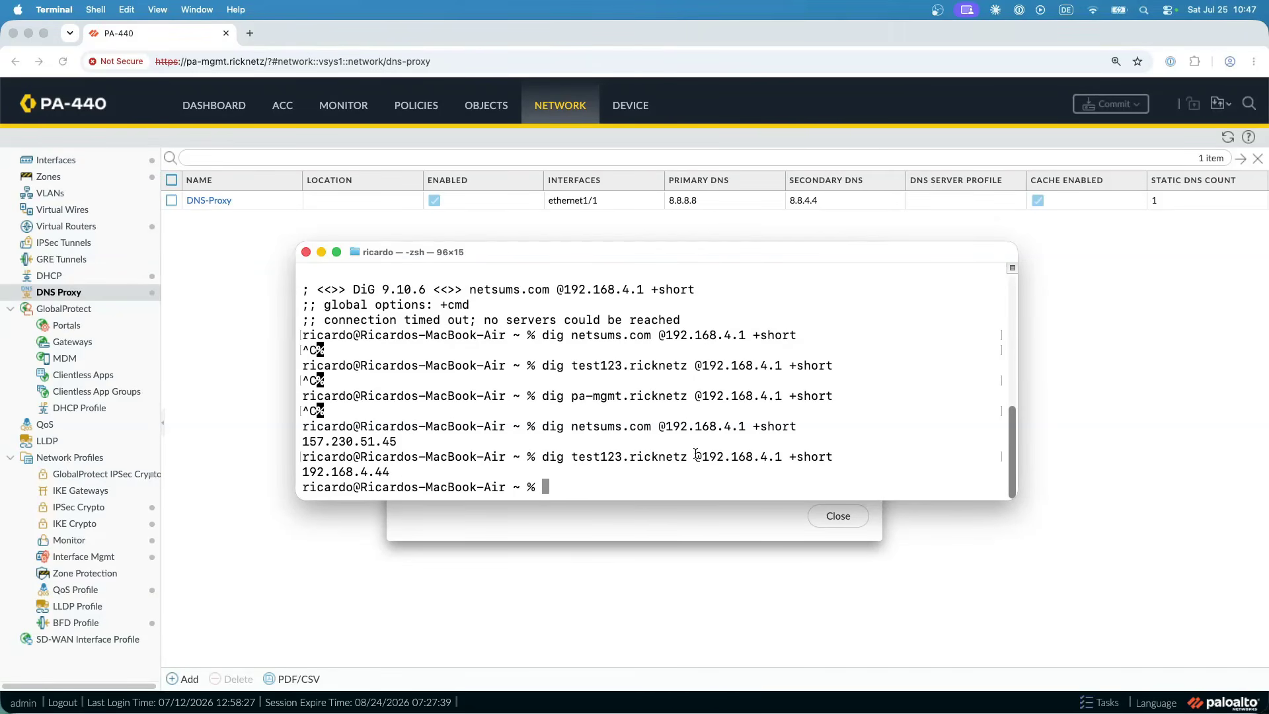
# - Rerun the dig +short lookup of pa-mgmt.ricknetz against 192.168.4.1 and highlight the returned address
pyautogui.press('Up')
pyautogui.press('Up')
pyautogui.press('Up')
pyautogui.press('Return')
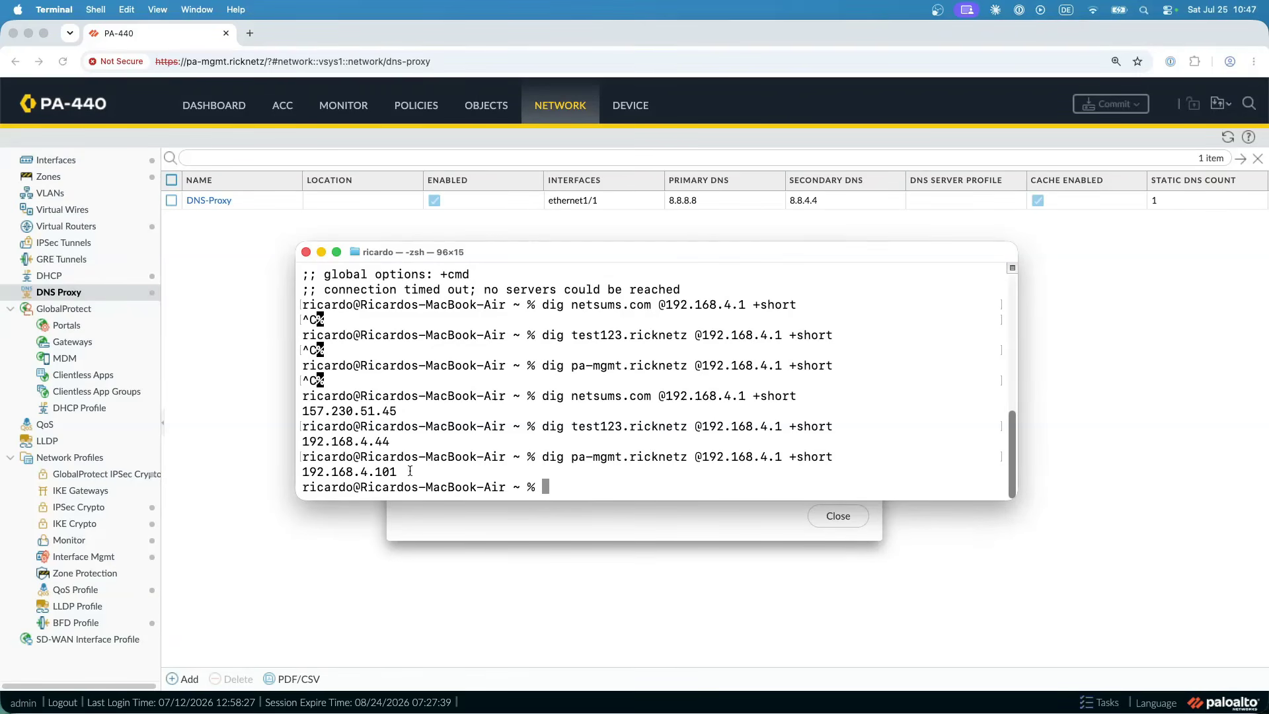
pyautogui.moveTo(399, 471); pyautogui.dragTo(301, 471)
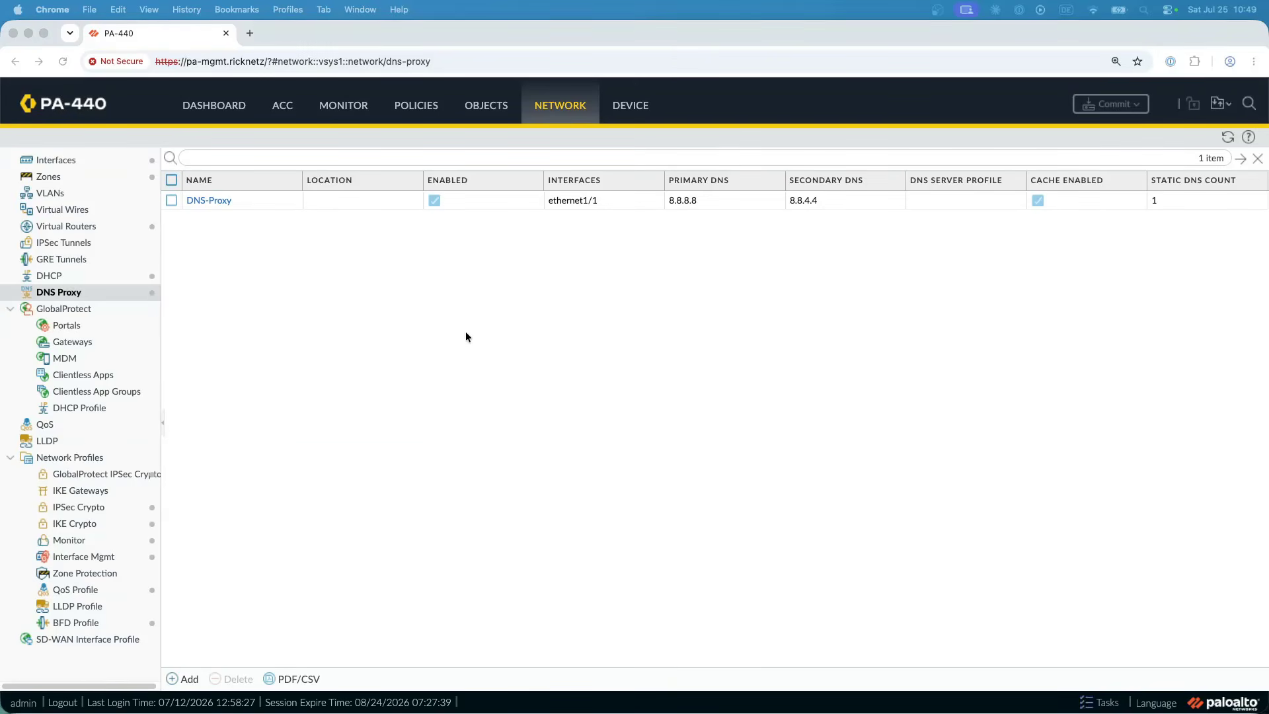
# - Check the device's service setup page and the DNS proxy's advanced settings, closing the proxy without changes
pyautogui.click(637, 110)
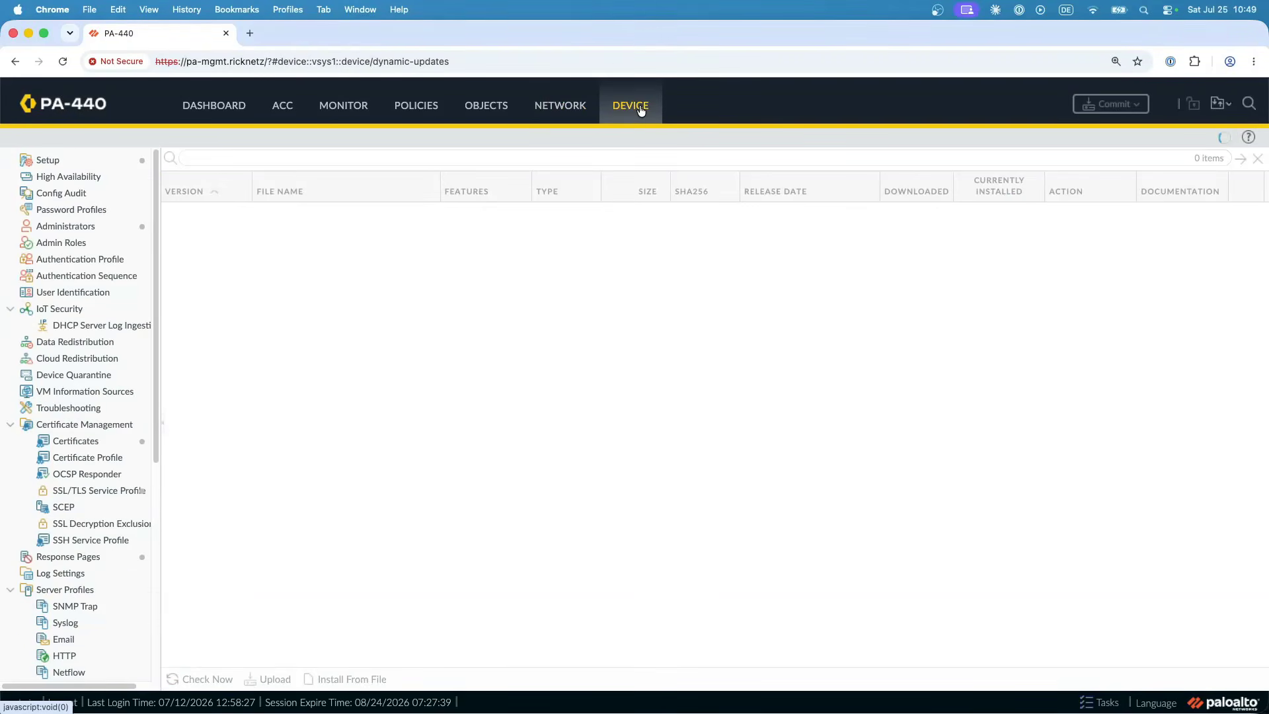
pyautogui.click(94, 166)
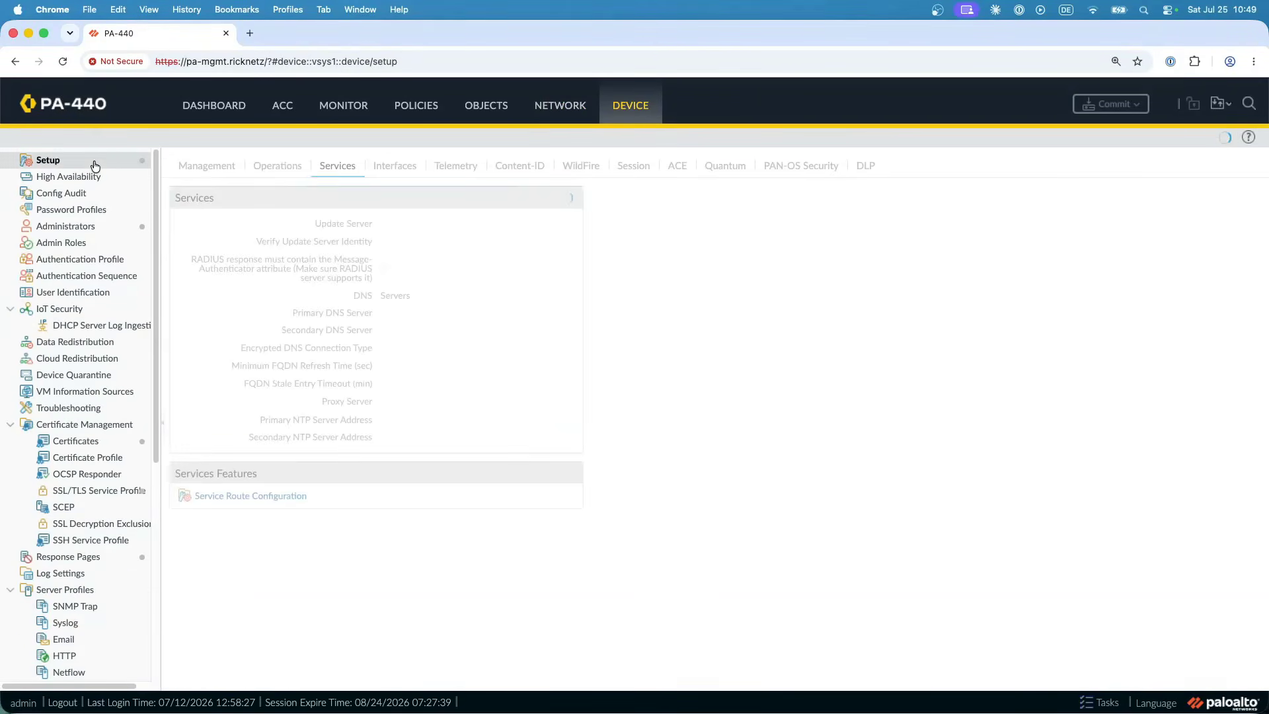
pyautogui.click(571, 109)
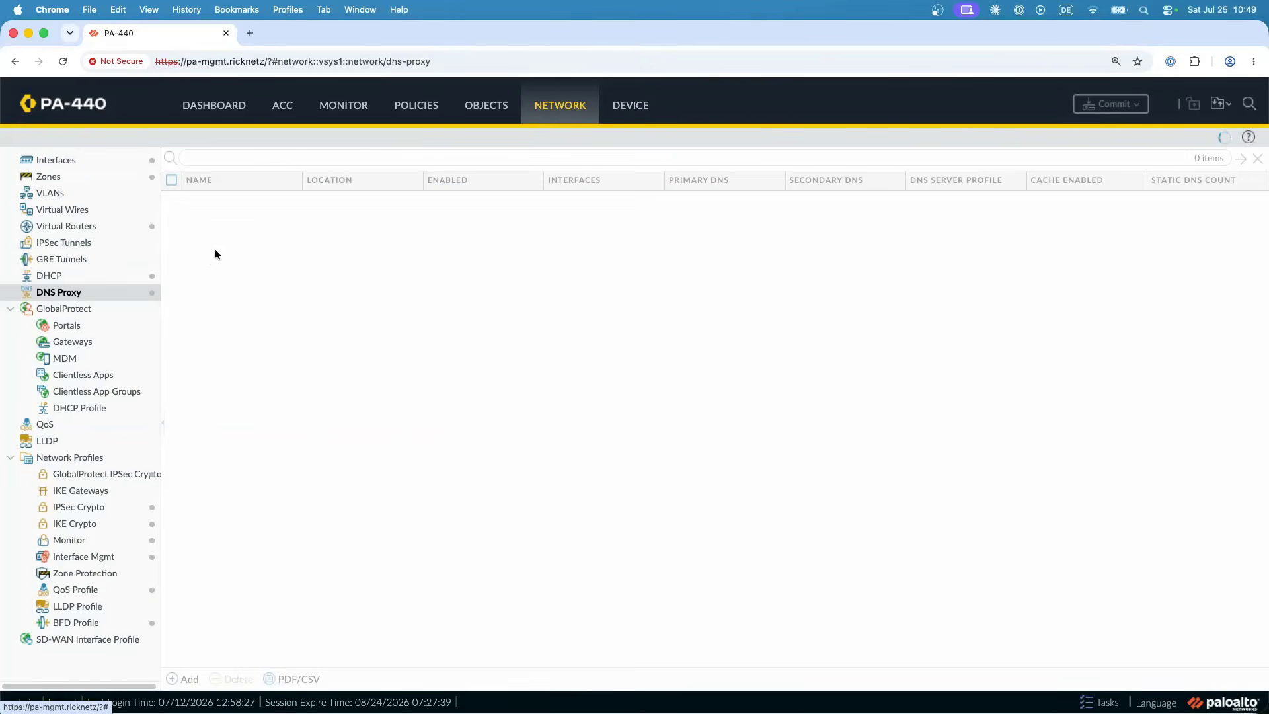
pyautogui.click(216, 201)
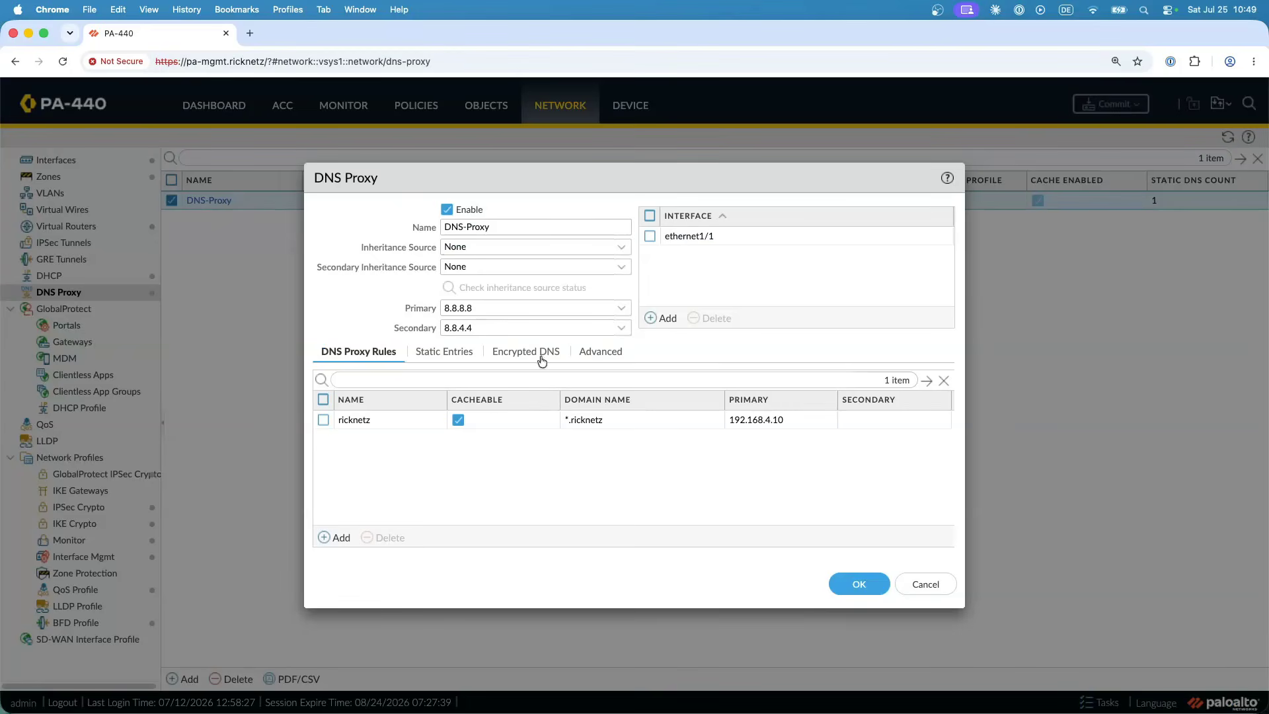
pyautogui.click(598, 352)
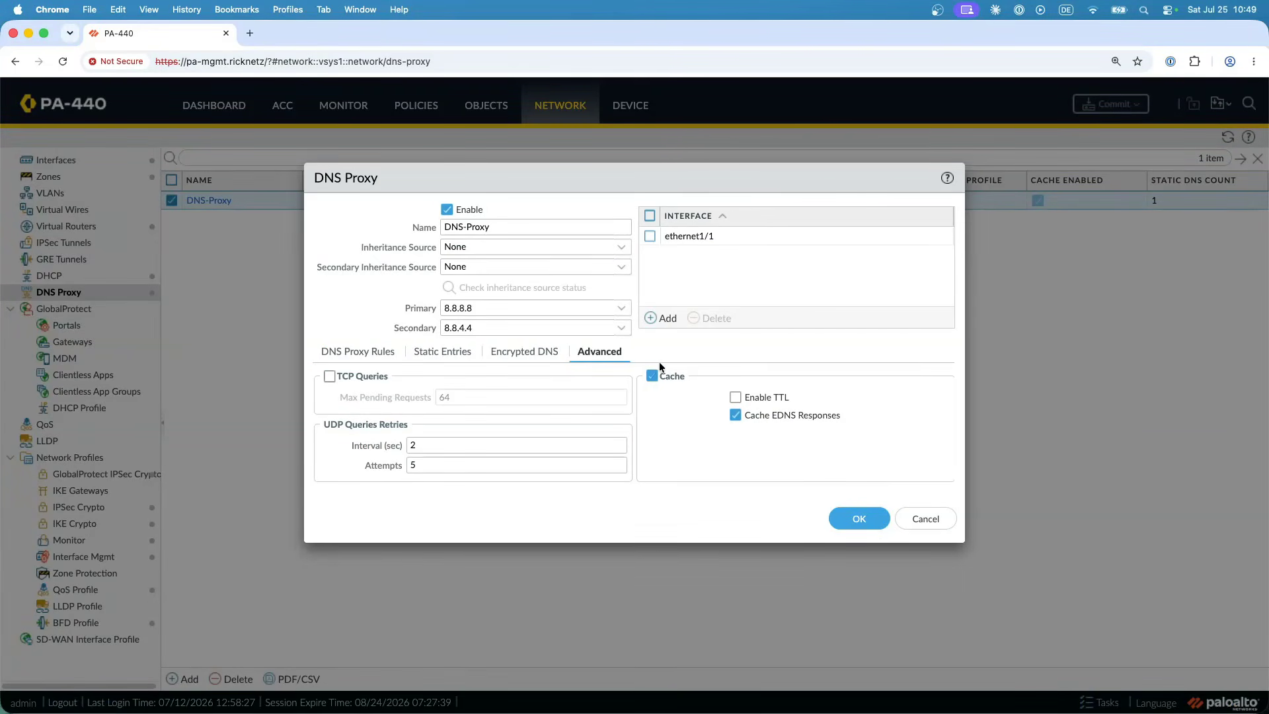
pyautogui.click(925, 520)
# - In the device's service settings, switch DNS from Servers to DNS Proxy Object and select DNS-Proxy
pyautogui.click(631, 110)
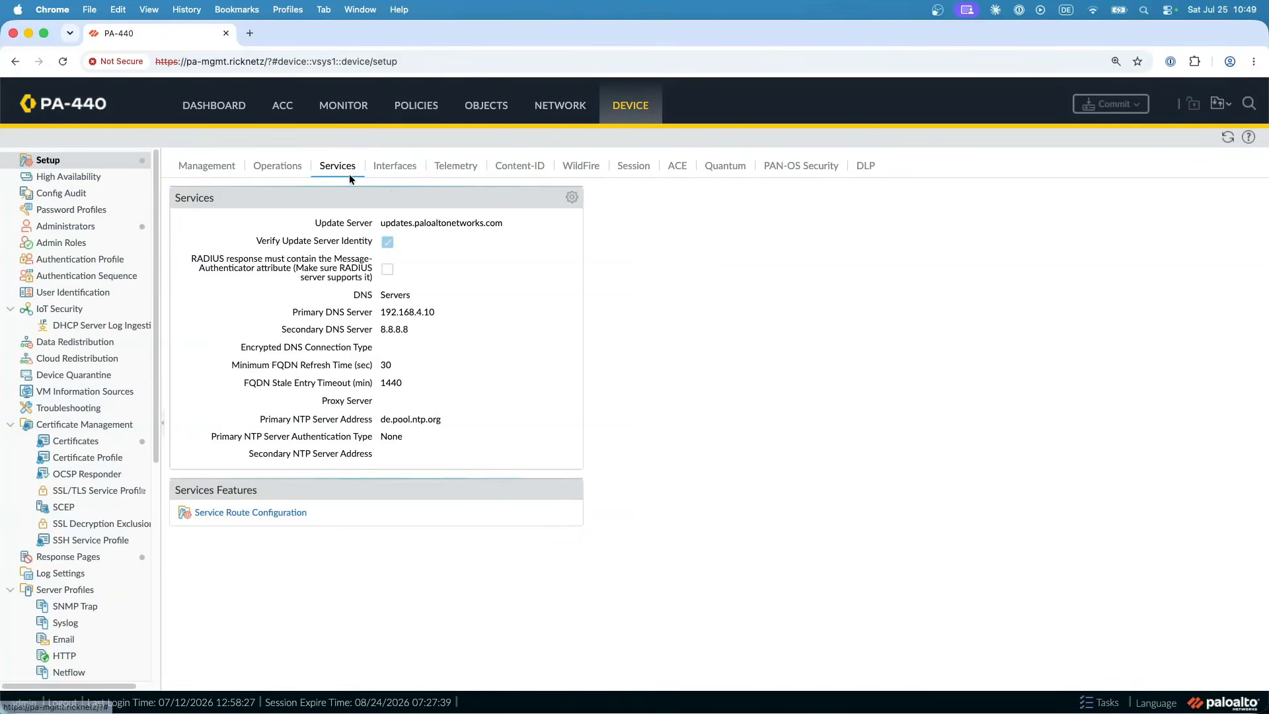
pyautogui.click(572, 197)
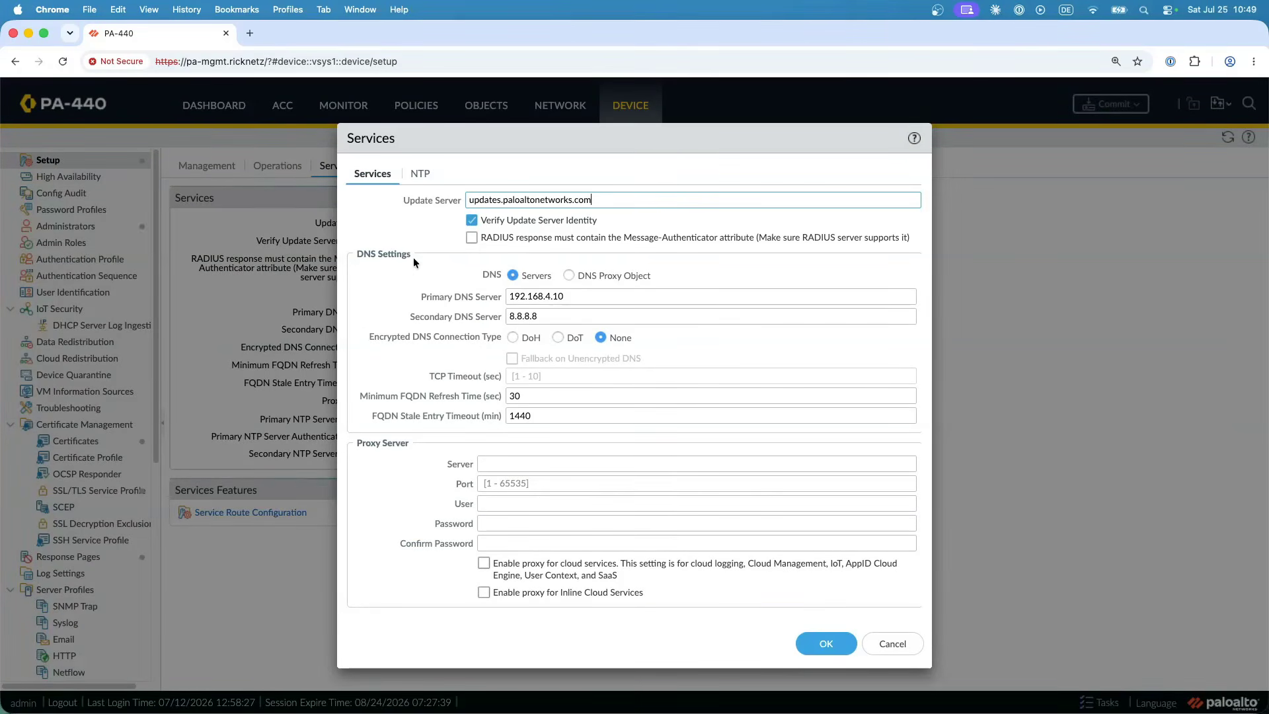
pyautogui.click(568, 276)
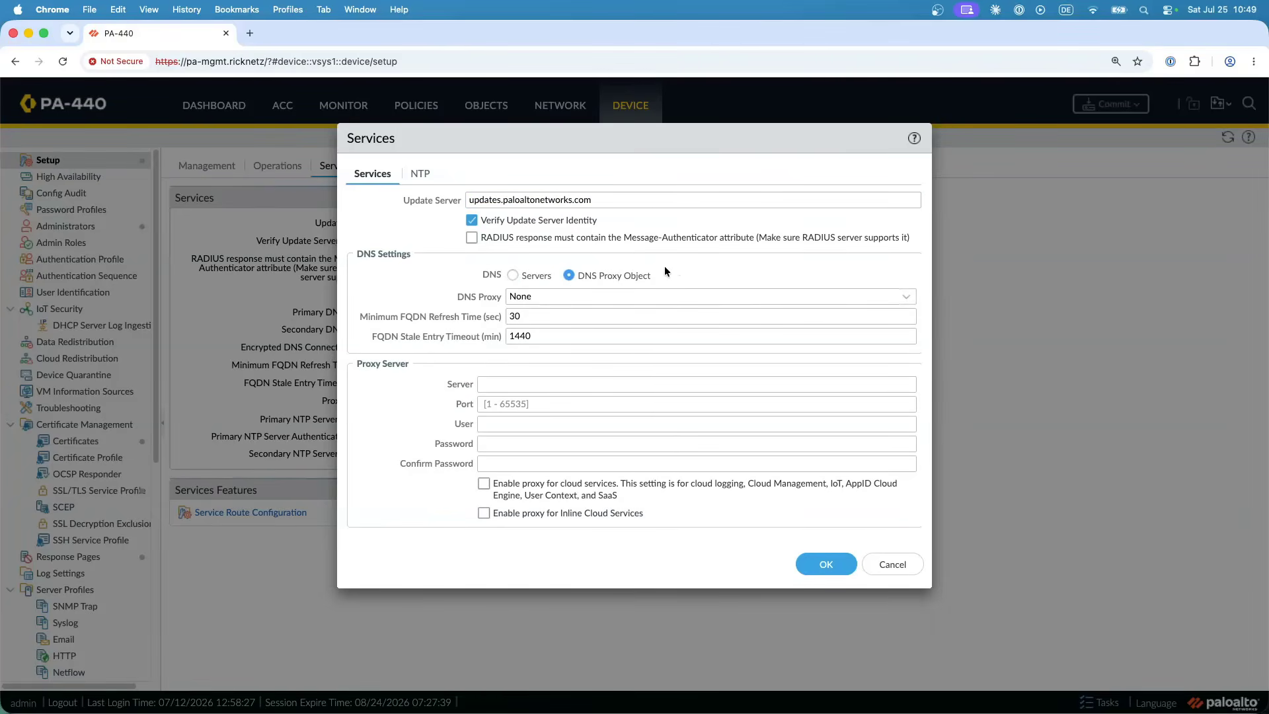
pyautogui.click(903, 296)
pyautogui.click(542, 336)
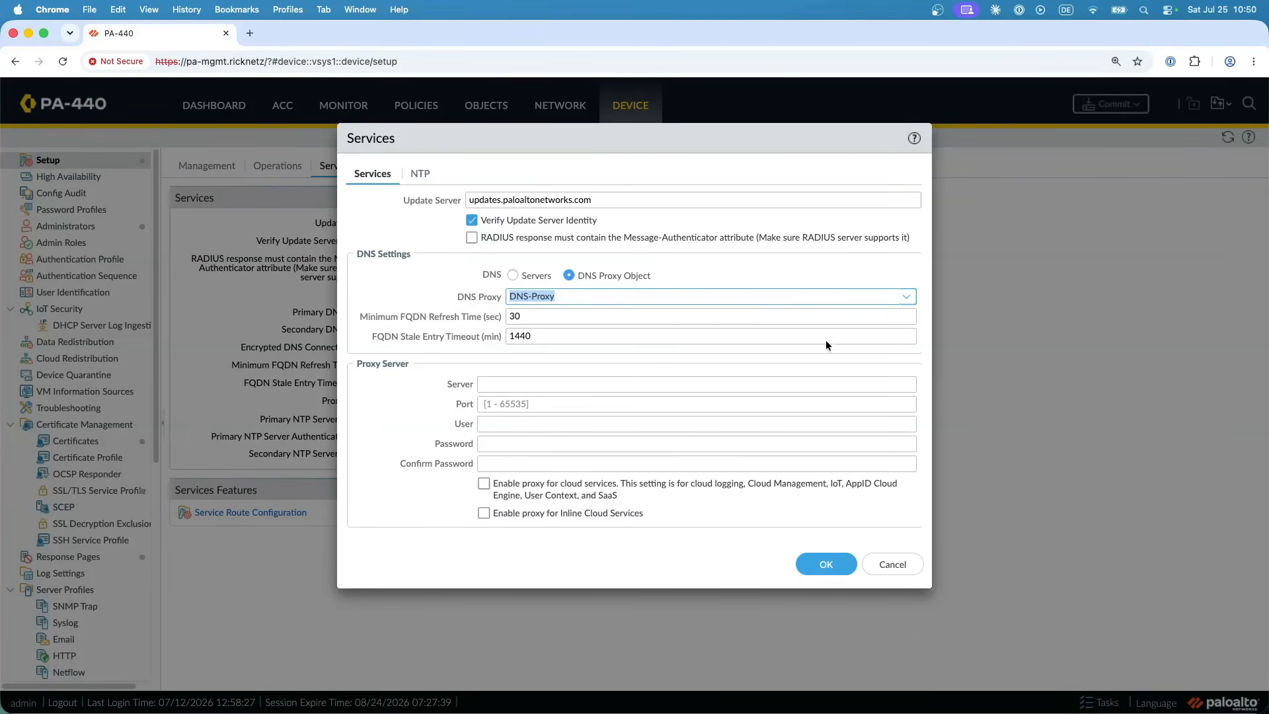
pyautogui.click(513, 276)
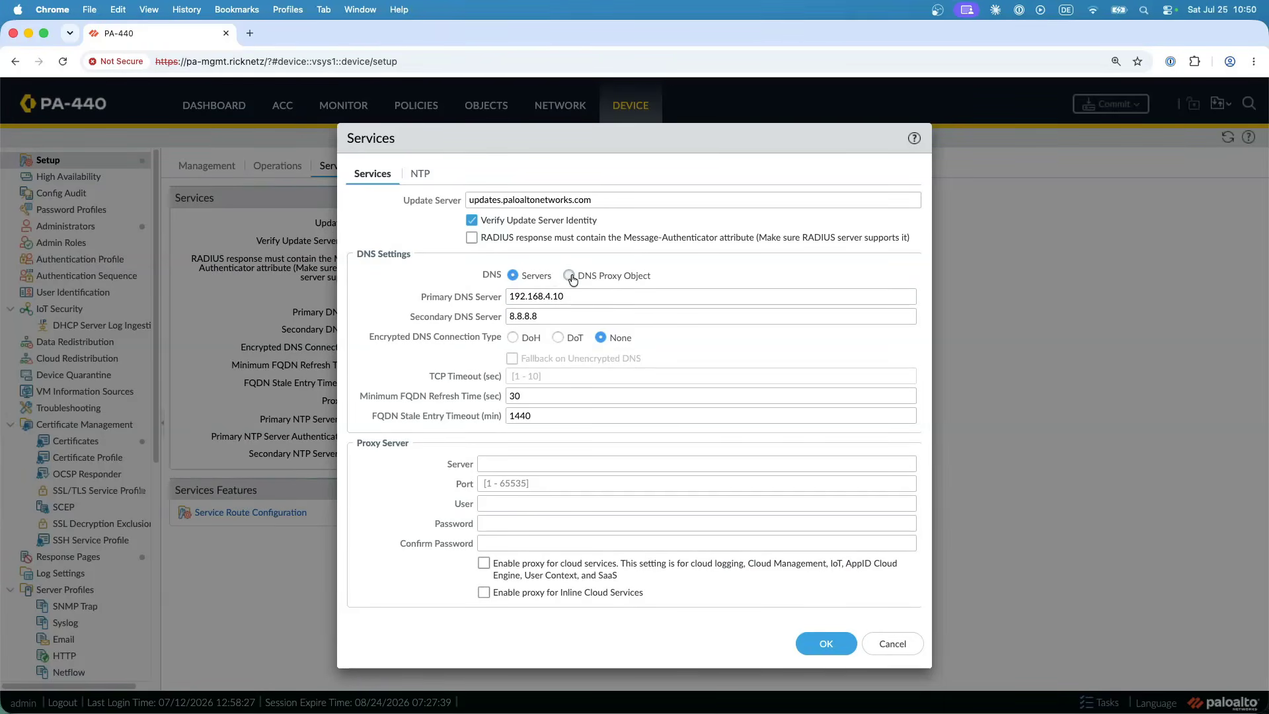
pyautogui.click(571, 275)
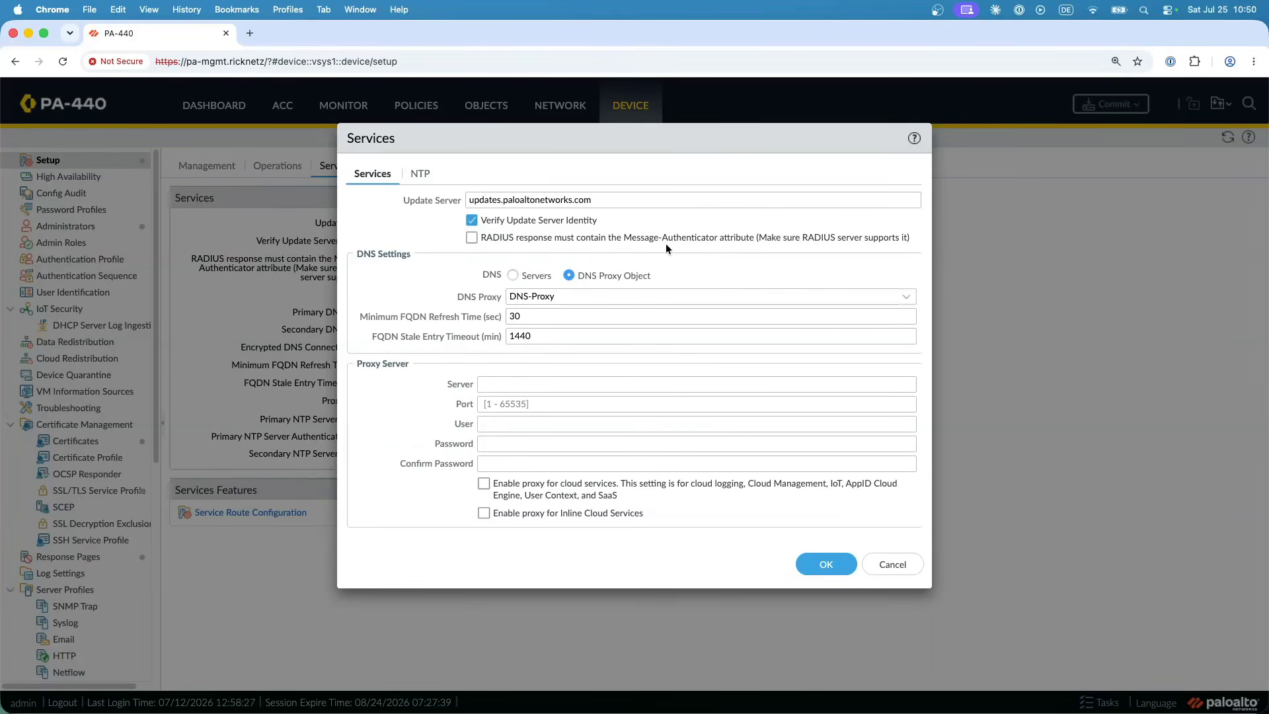